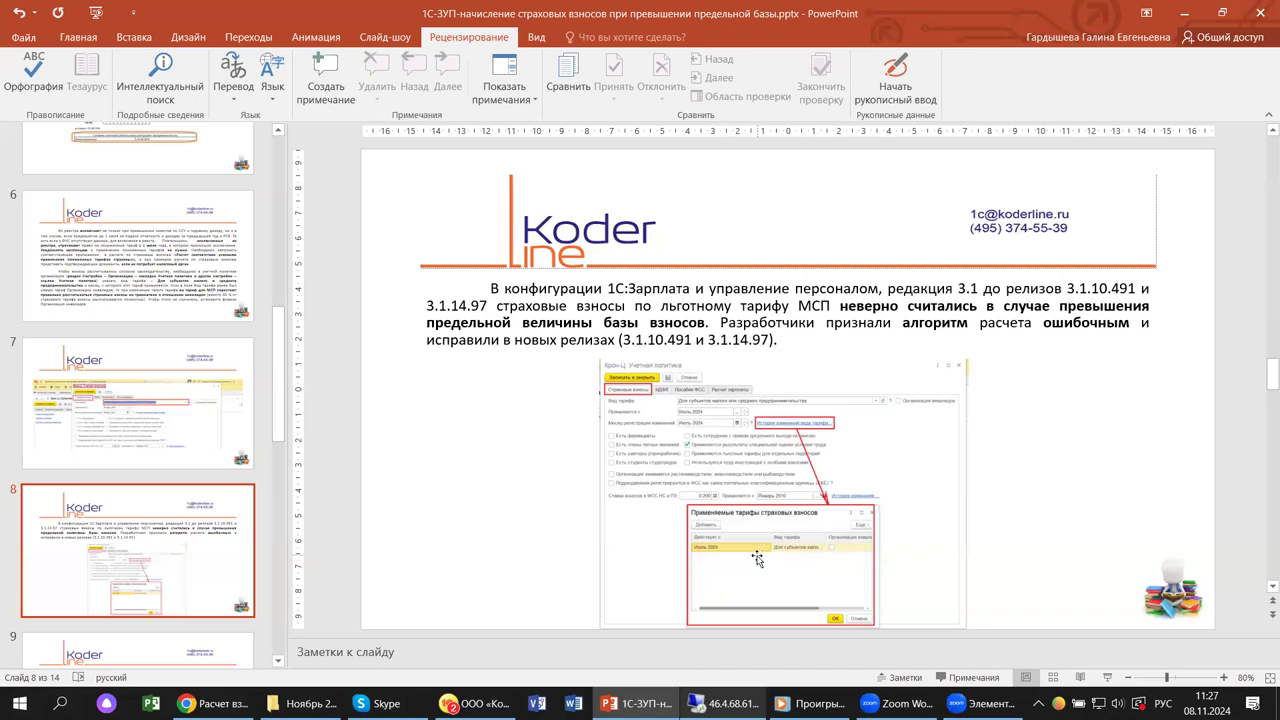
Switch to the remote desktop session with the 1C:ERP demo base and dismiss the Internet support login window.
mouse_move(810, 703)
mouse_move(722, 703)
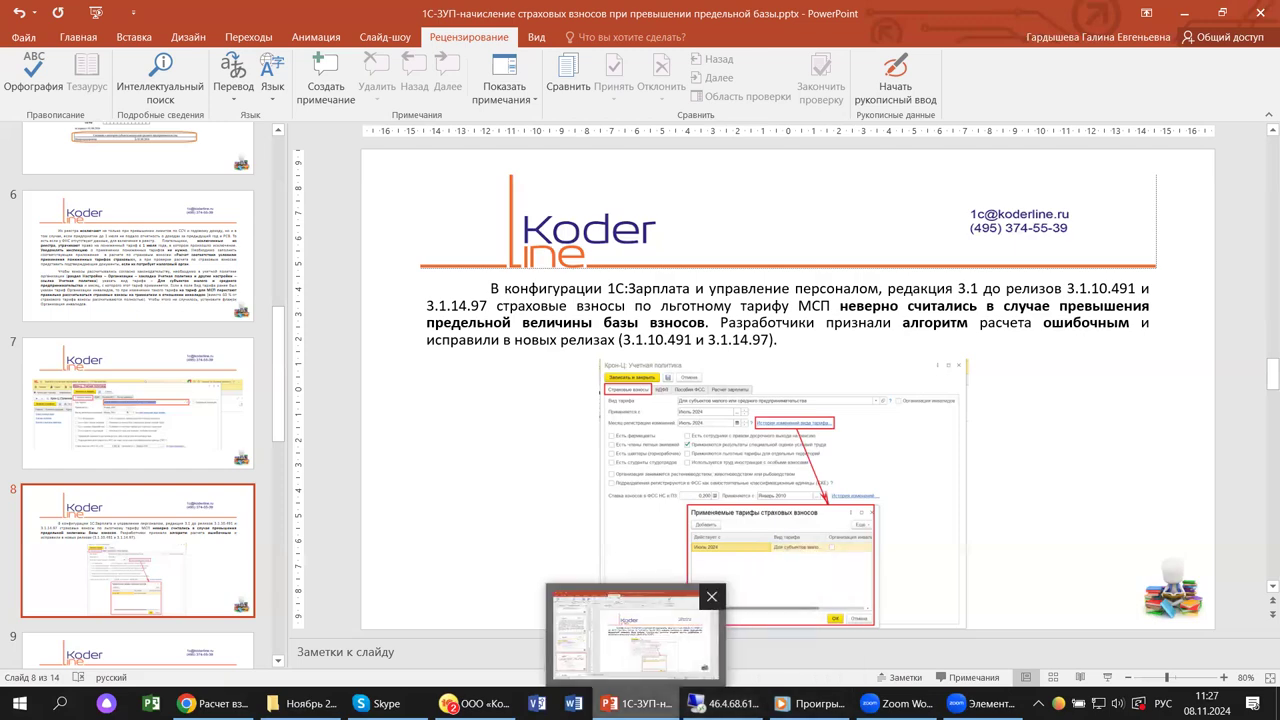
click(722, 703)
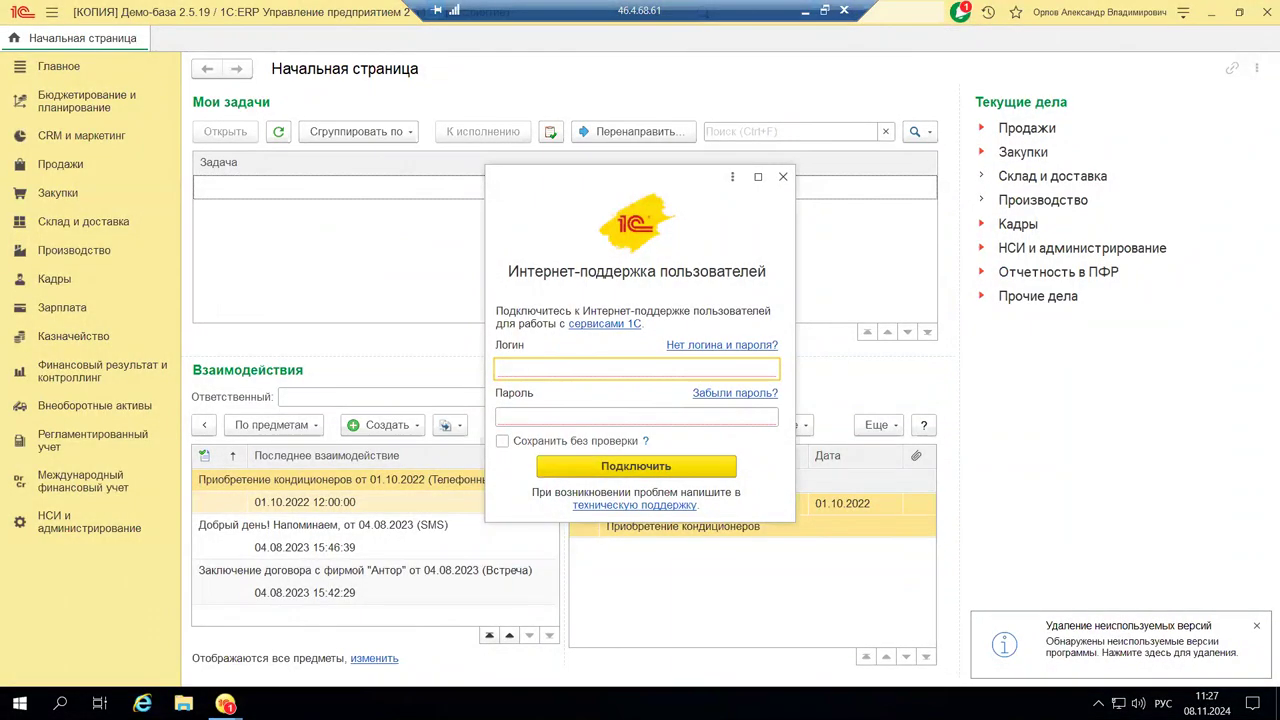
click(783, 176)
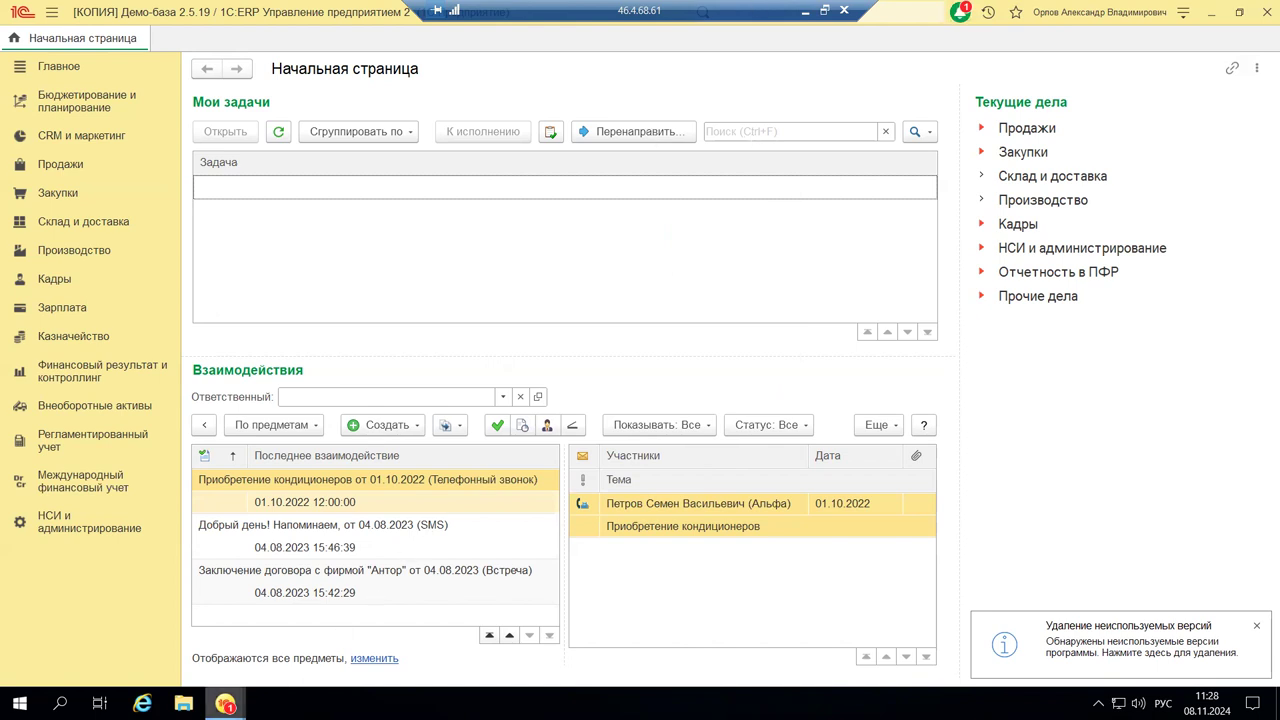
Switch to the «Зарплата и управление персоналом» base, postpone entering the Internet support credentials and close the «Крон-Ц» accounting policy form.
mouse_move(228, 700)
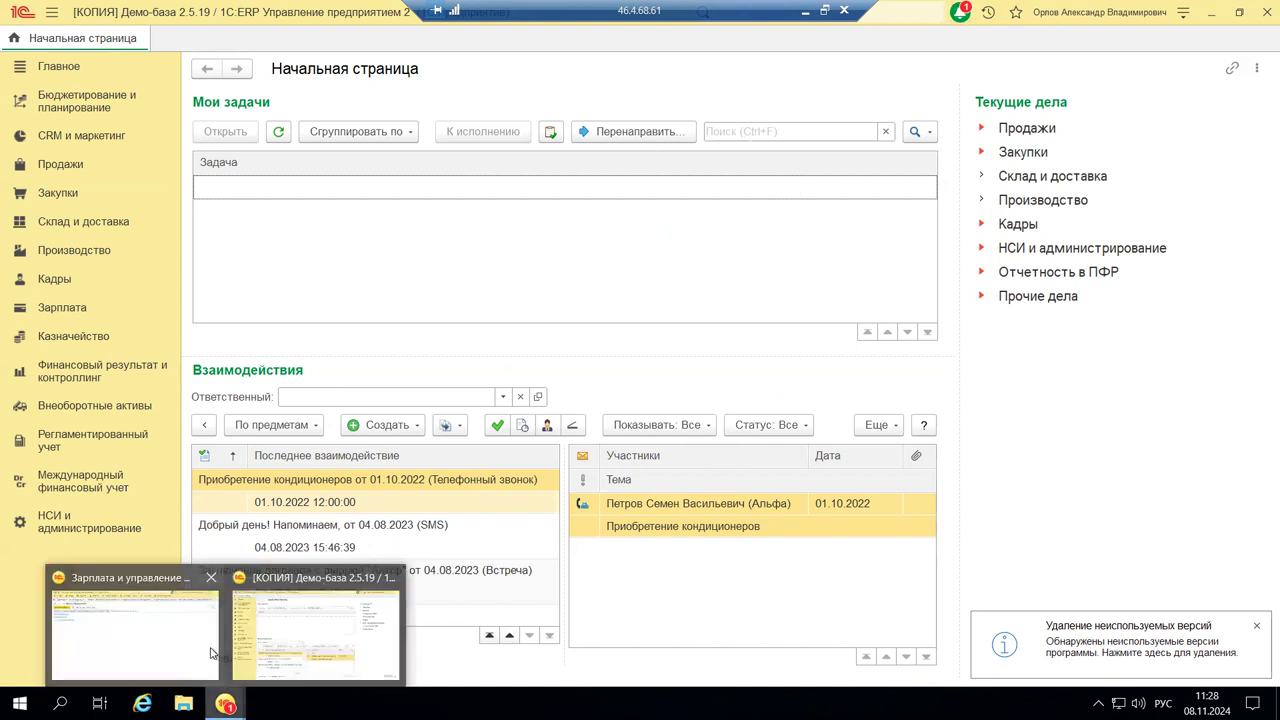
mouse_move(170, 640)
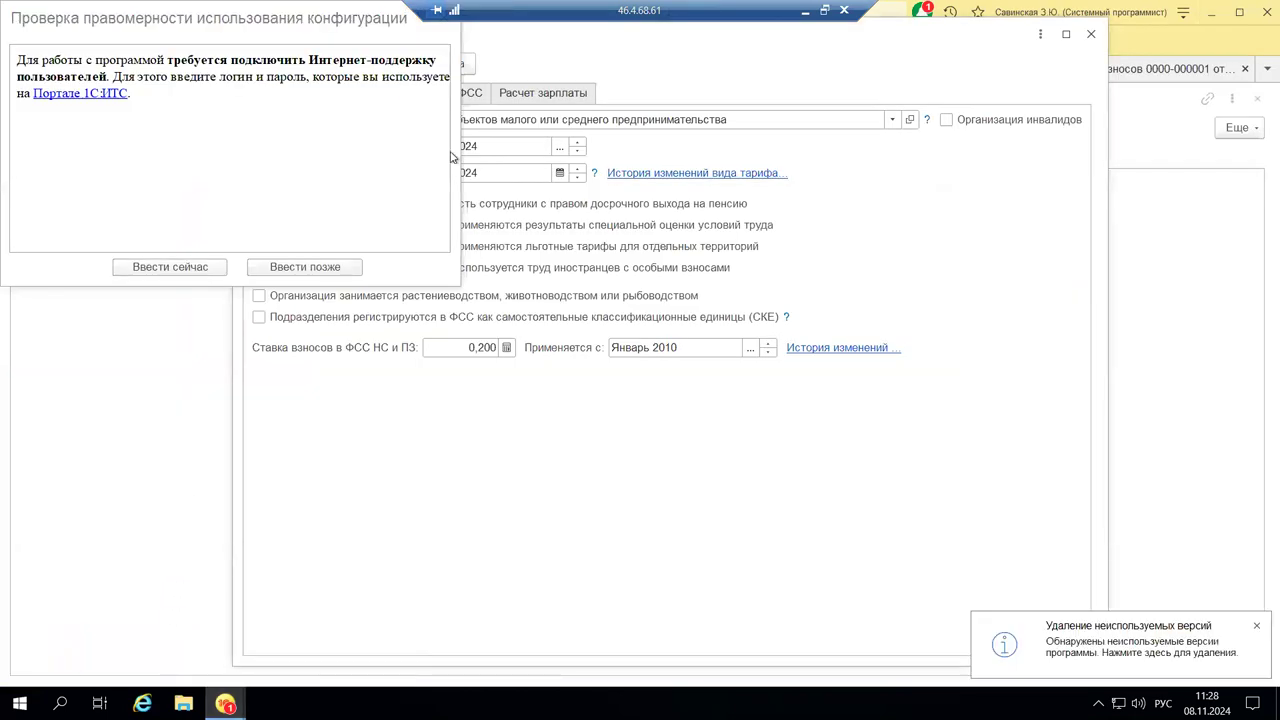
click(229, 153)
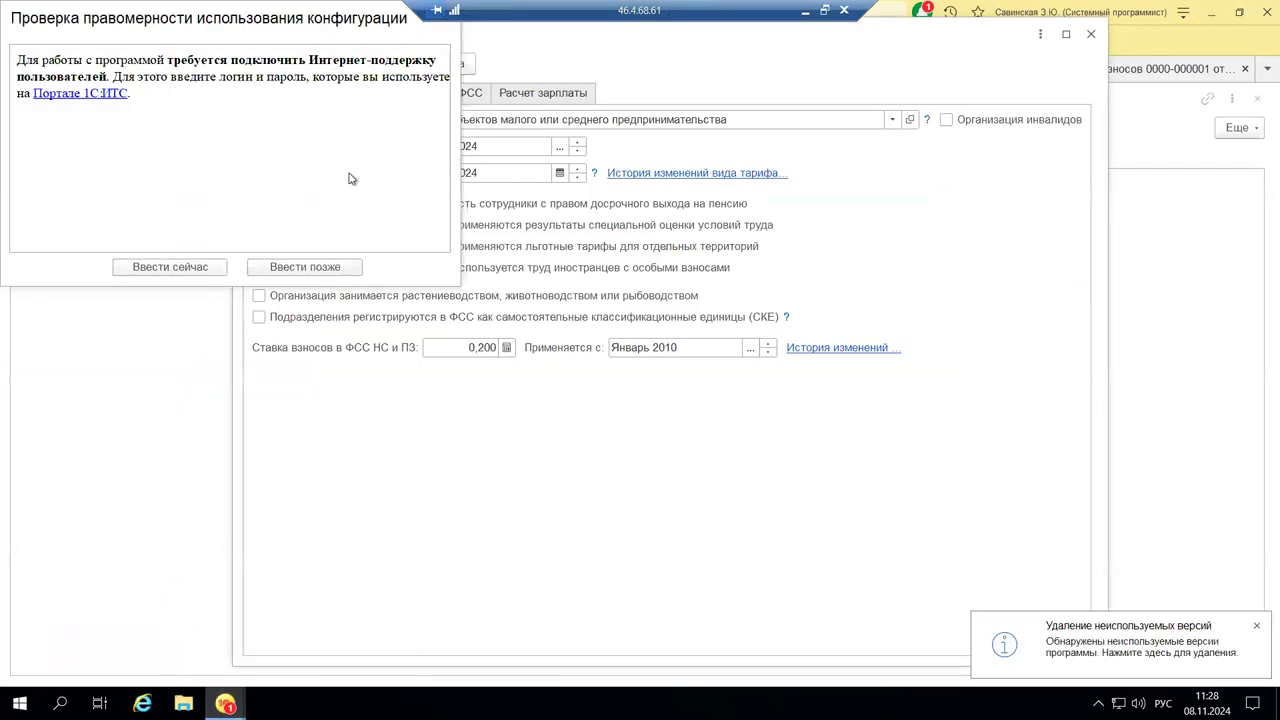
click(268, 265)
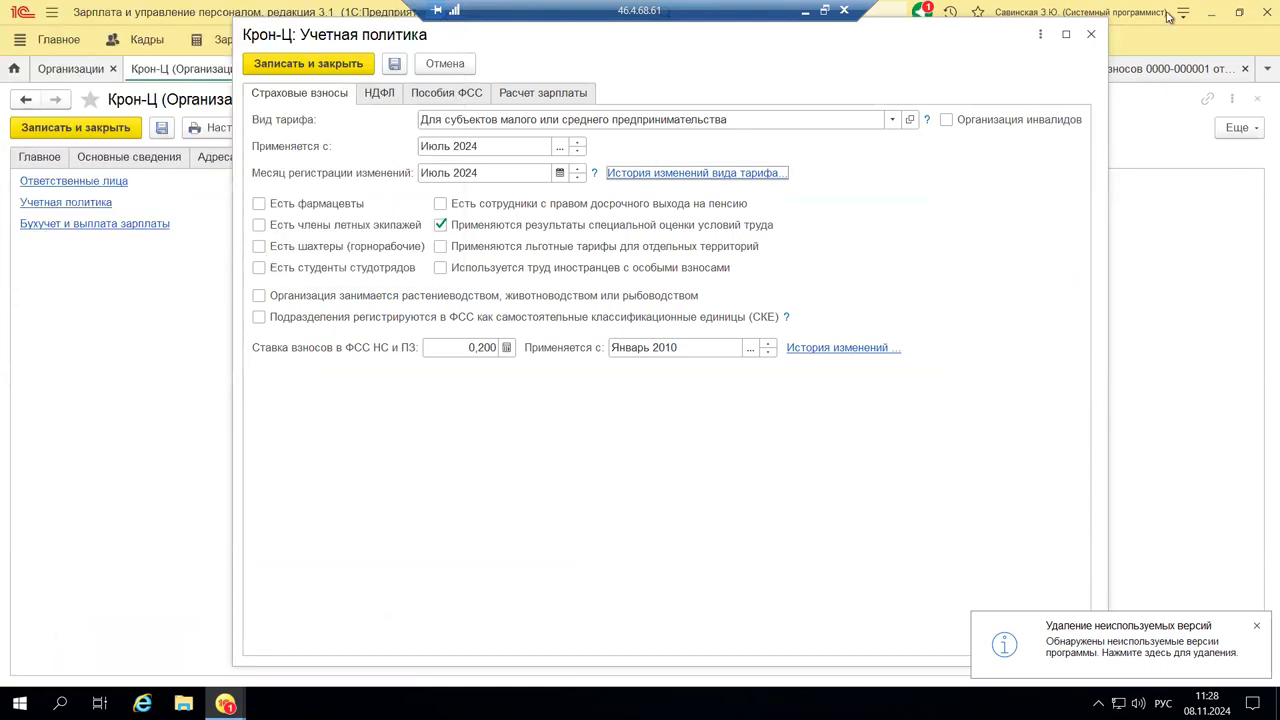
click(1091, 34)
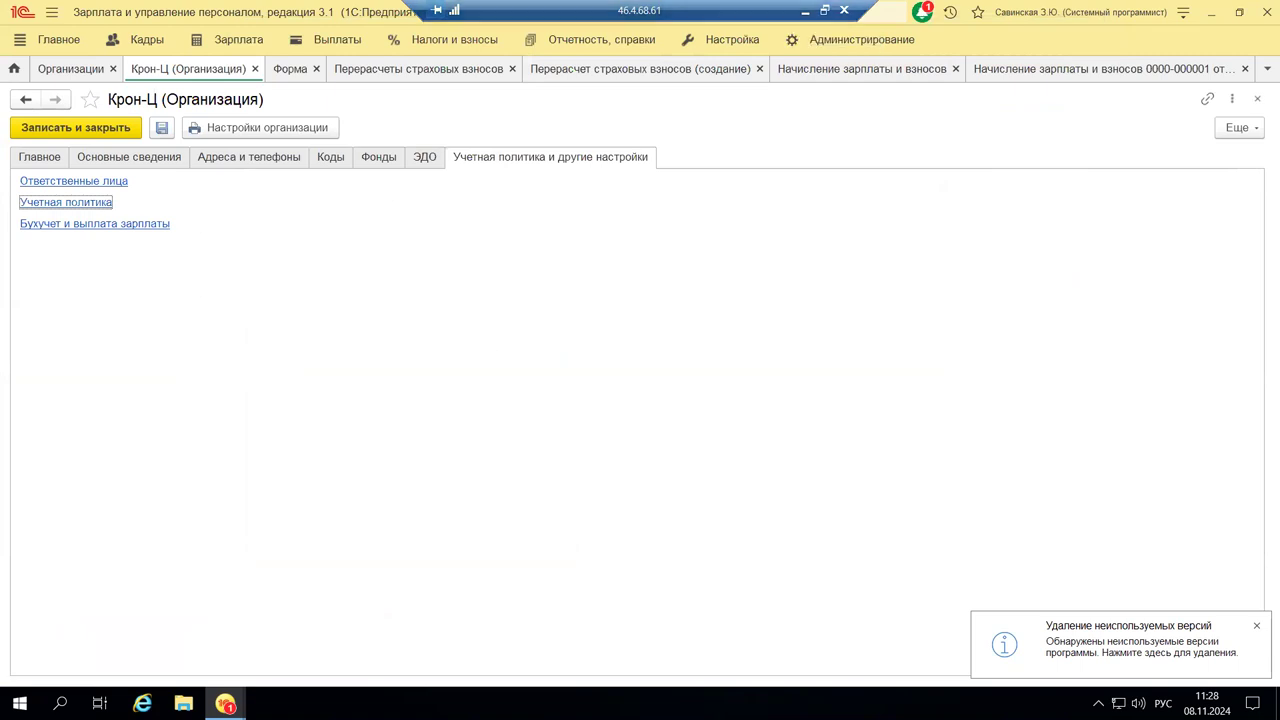
Switch back to the 1C:ERP demo base and examine the payroll calculation settings («Расчет зарплаты») in «НСИ и администрирование».
mouse_move(226, 704)
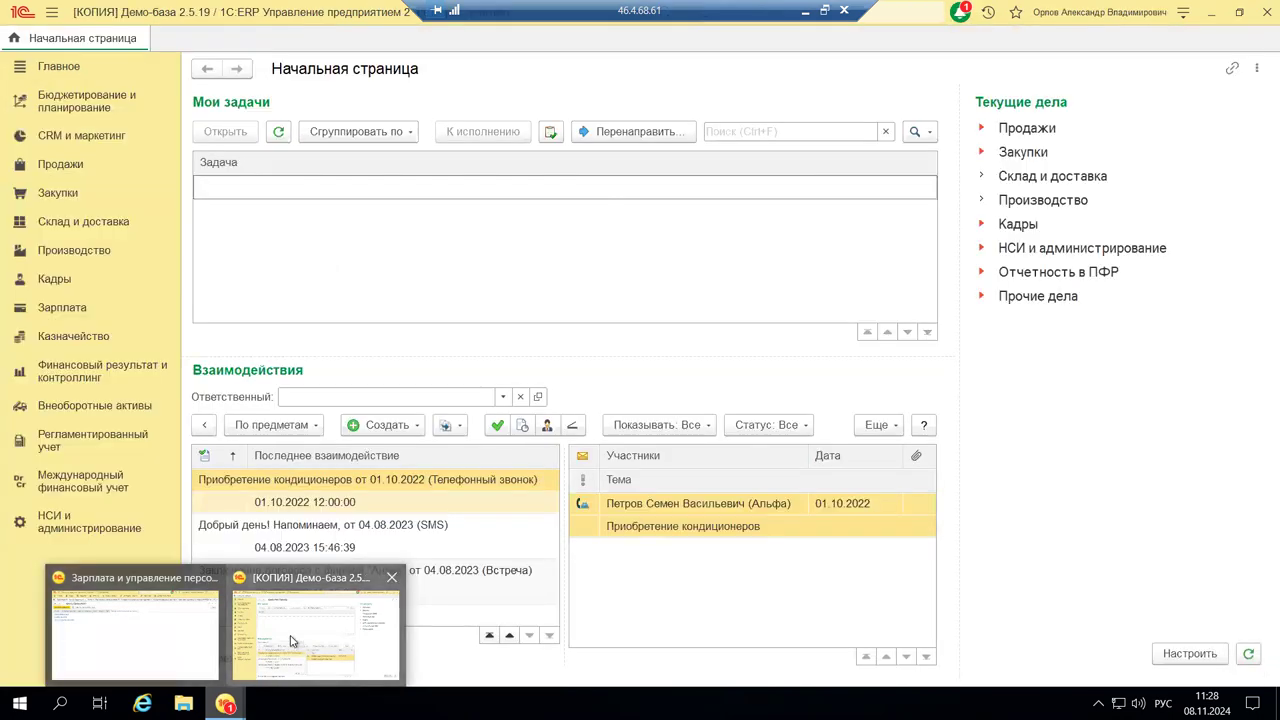
click(291, 641)
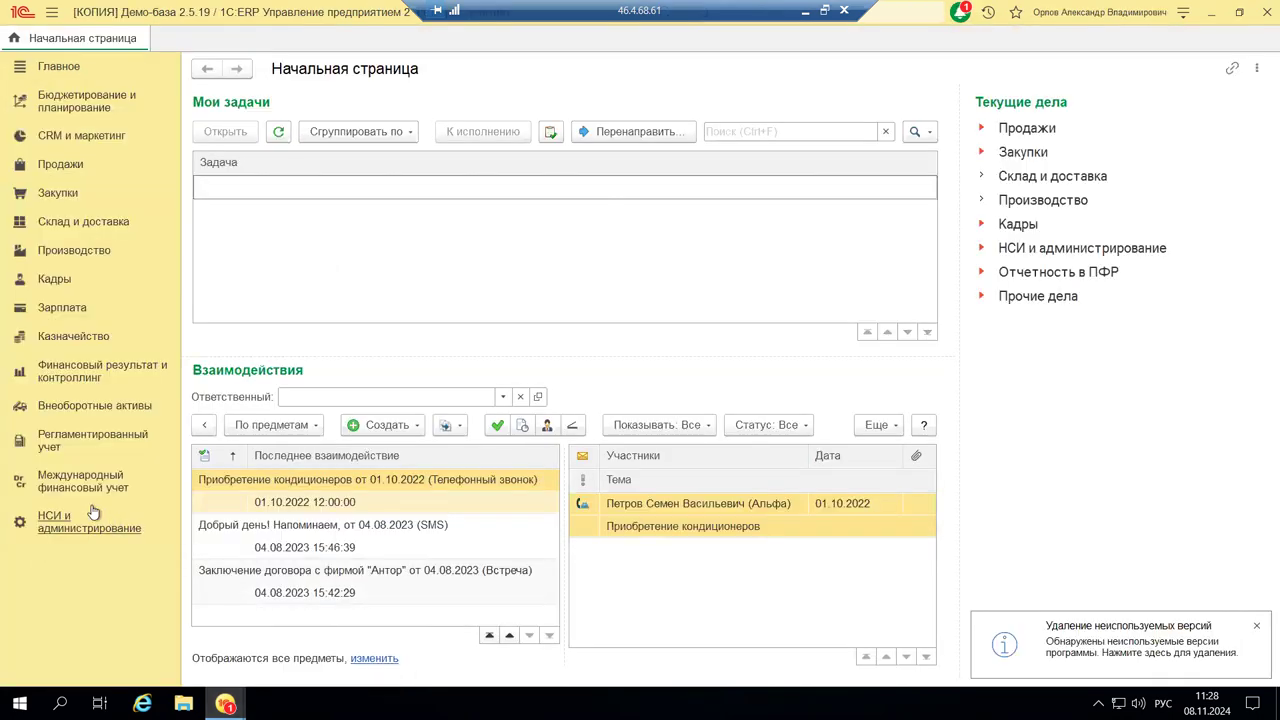
click(85, 521)
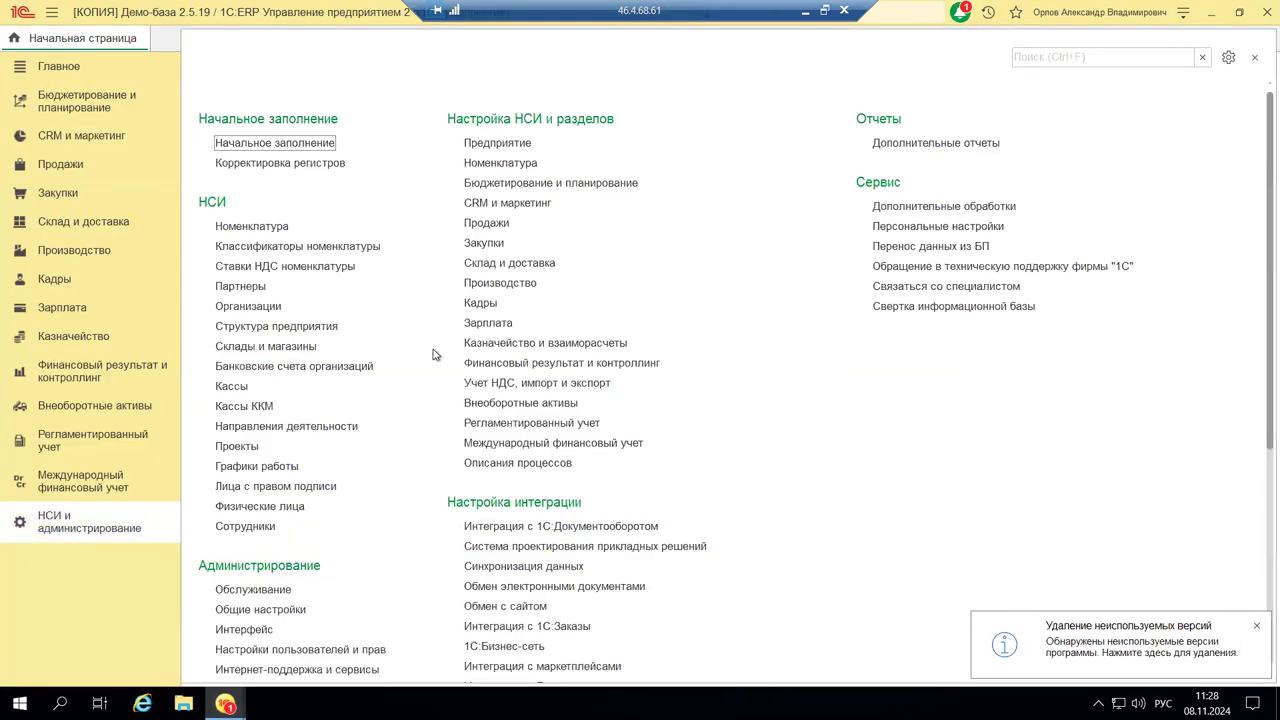
click(485, 323)
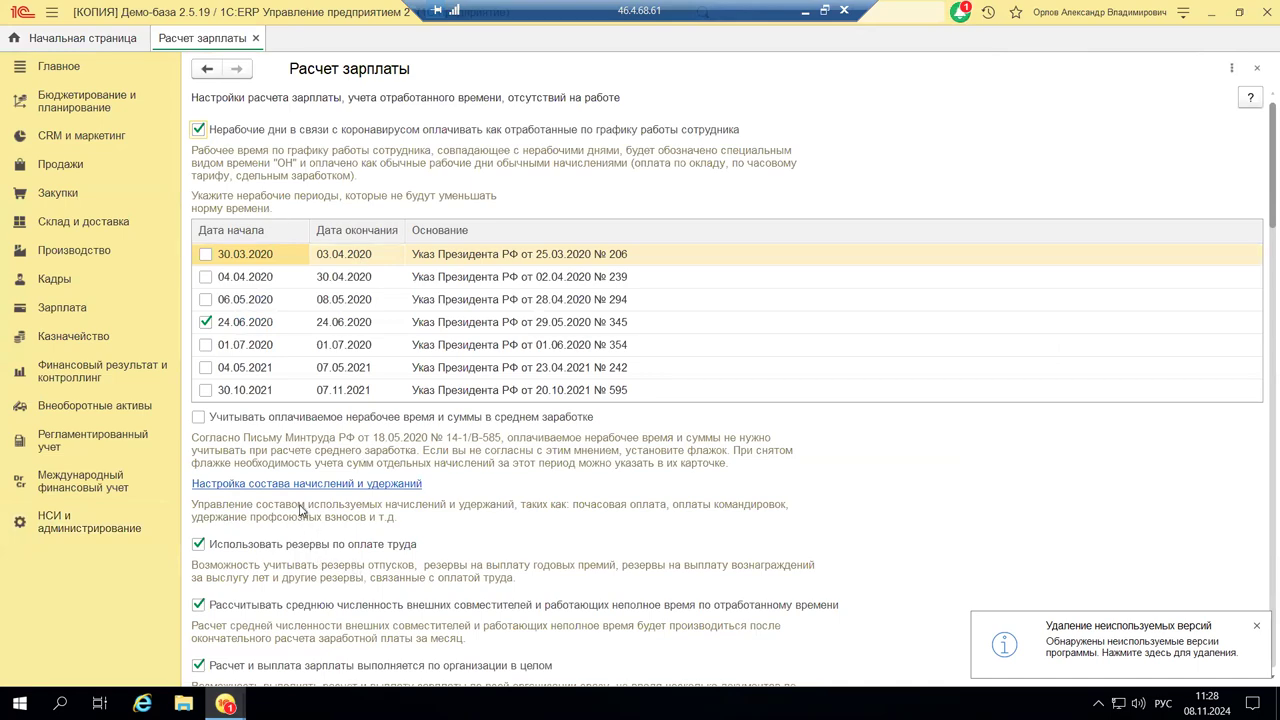
scroll(310, 511, down, 5)
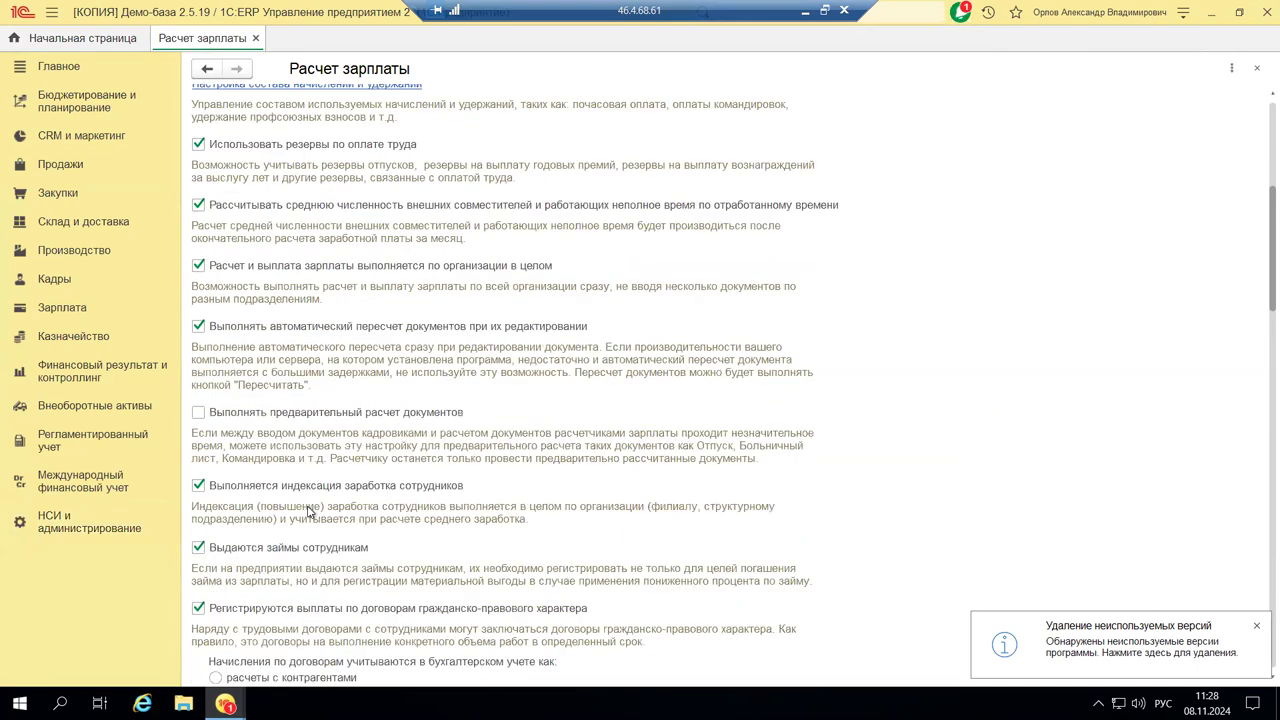
scroll(310, 511, down, 6)
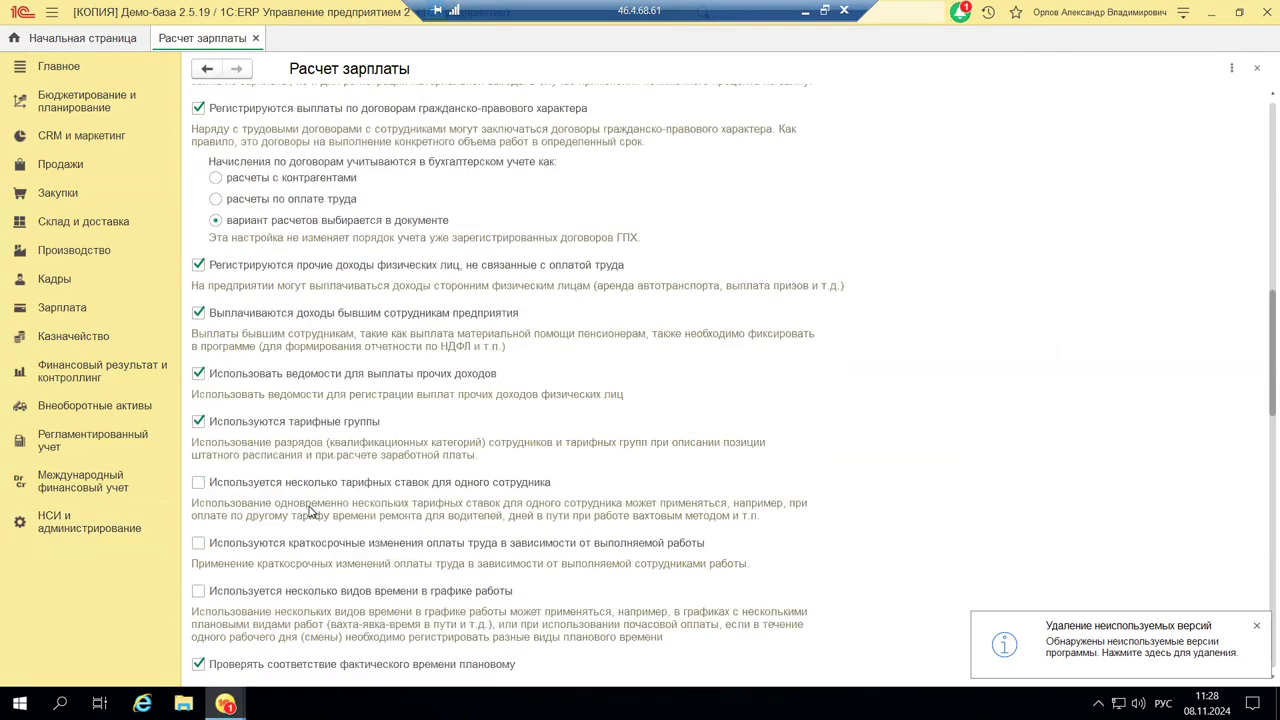
scroll(310, 511, down, 6)
scroll(310, 511, down, 4)
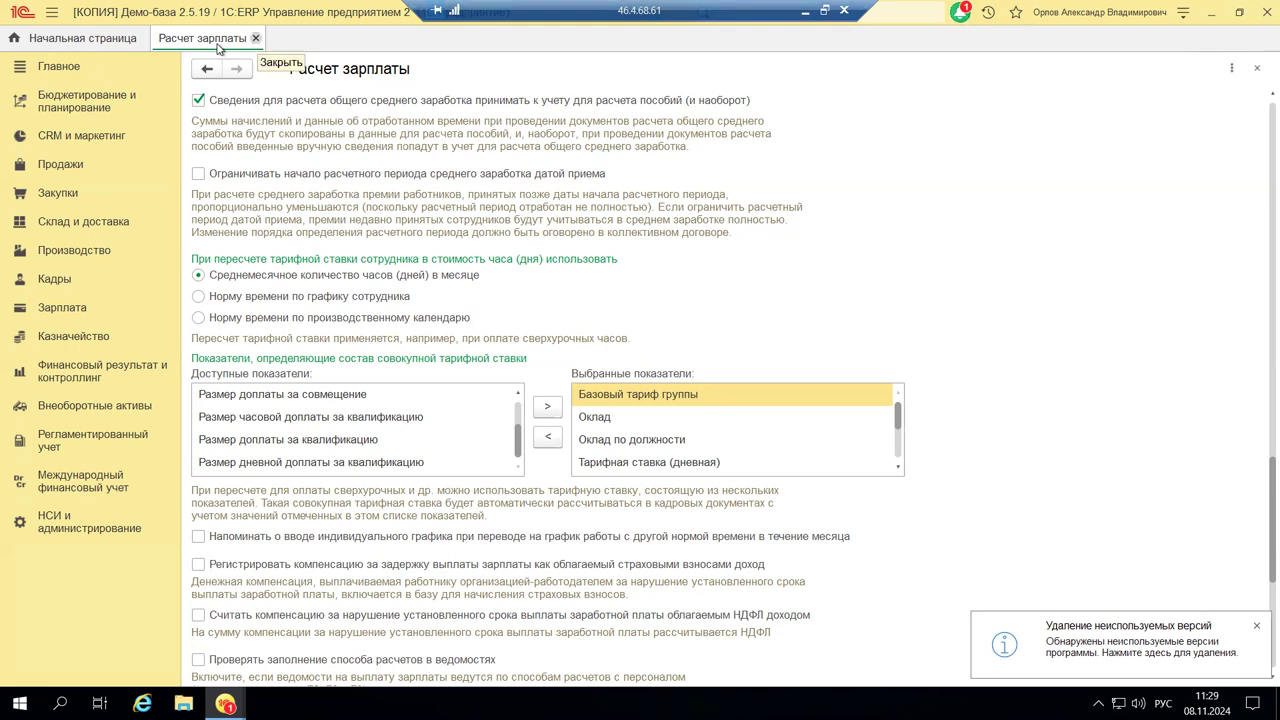
click(88, 538)
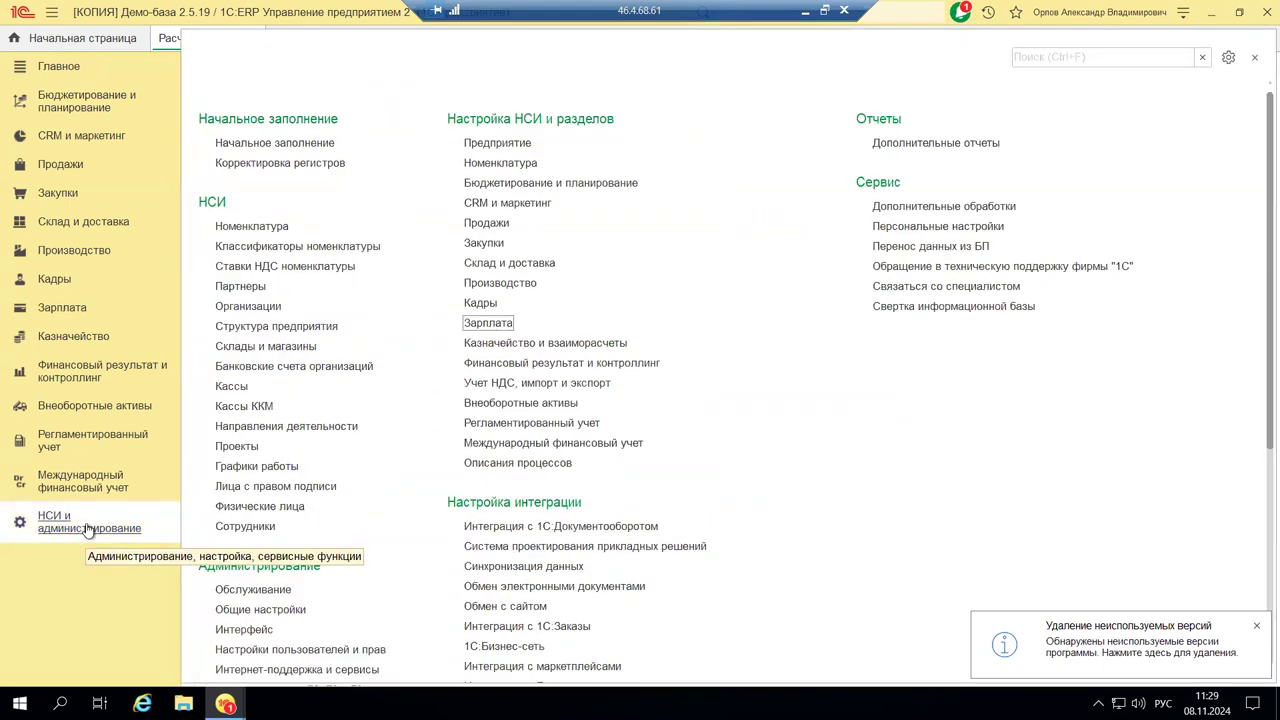
click(62, 309)
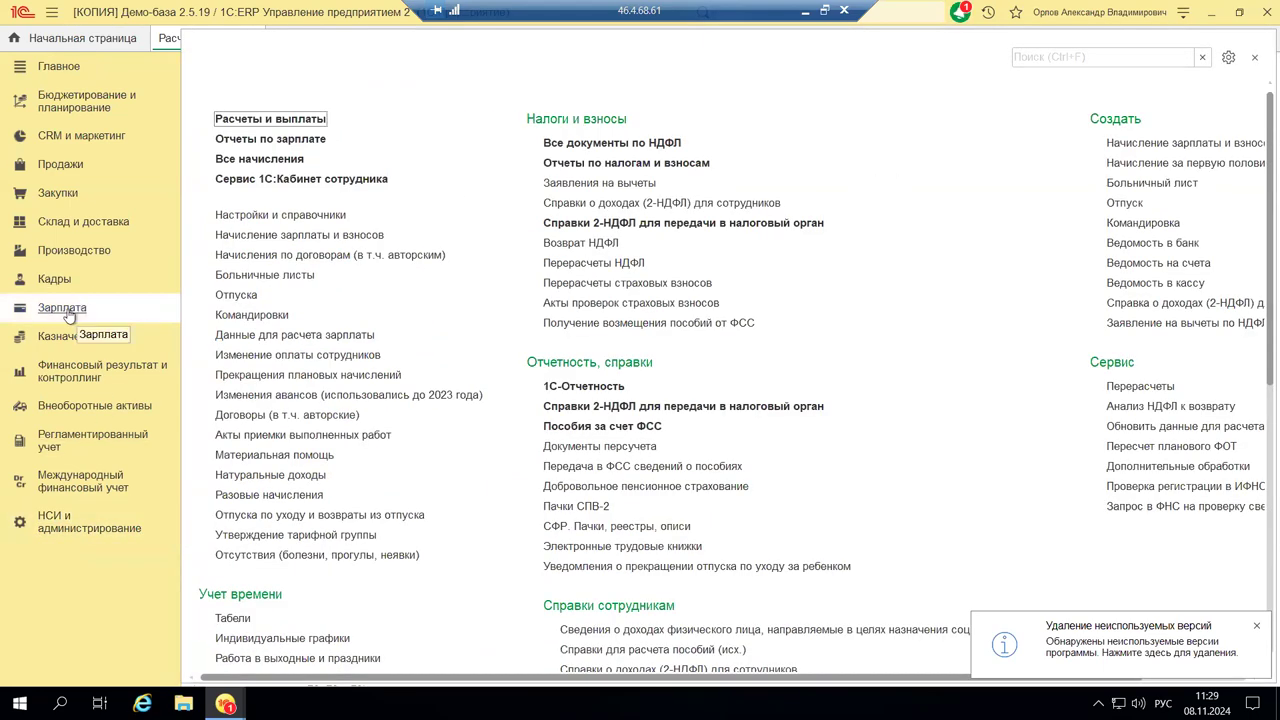
click(68, 314)
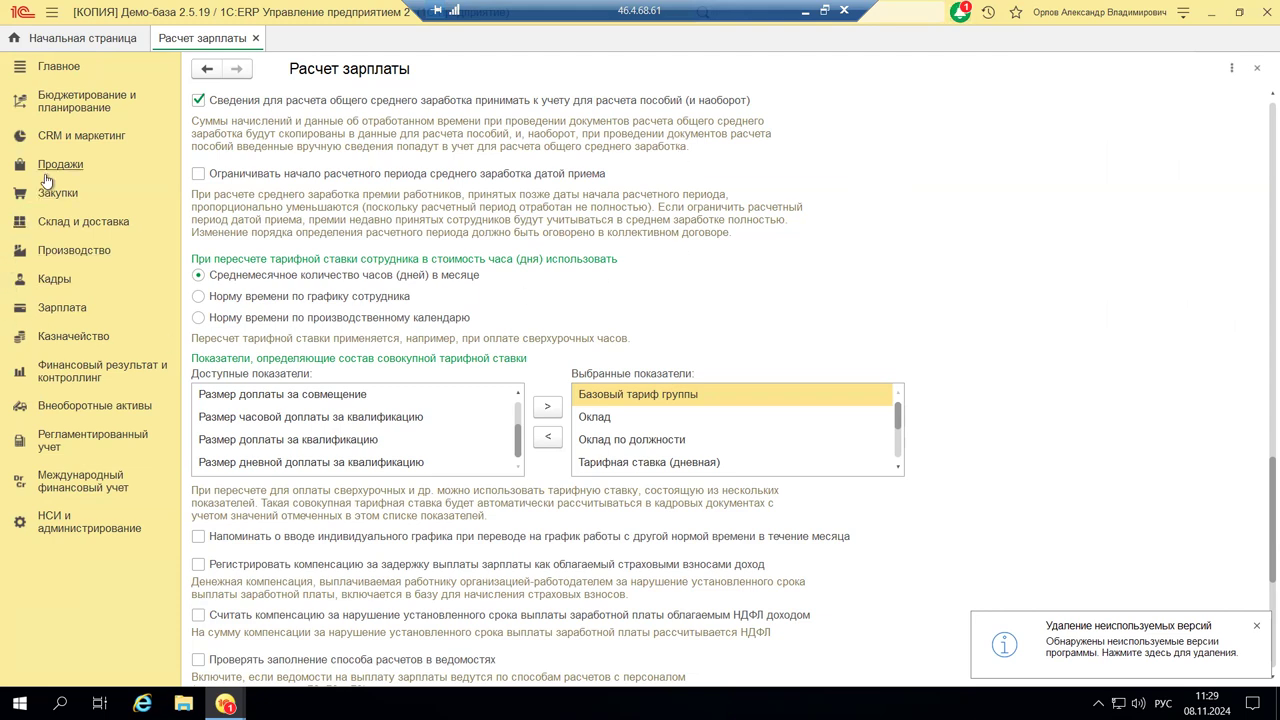
Open the «Виды тарифов страховых взносов» list from the payroll settings and reference directories.
click(62, 312)
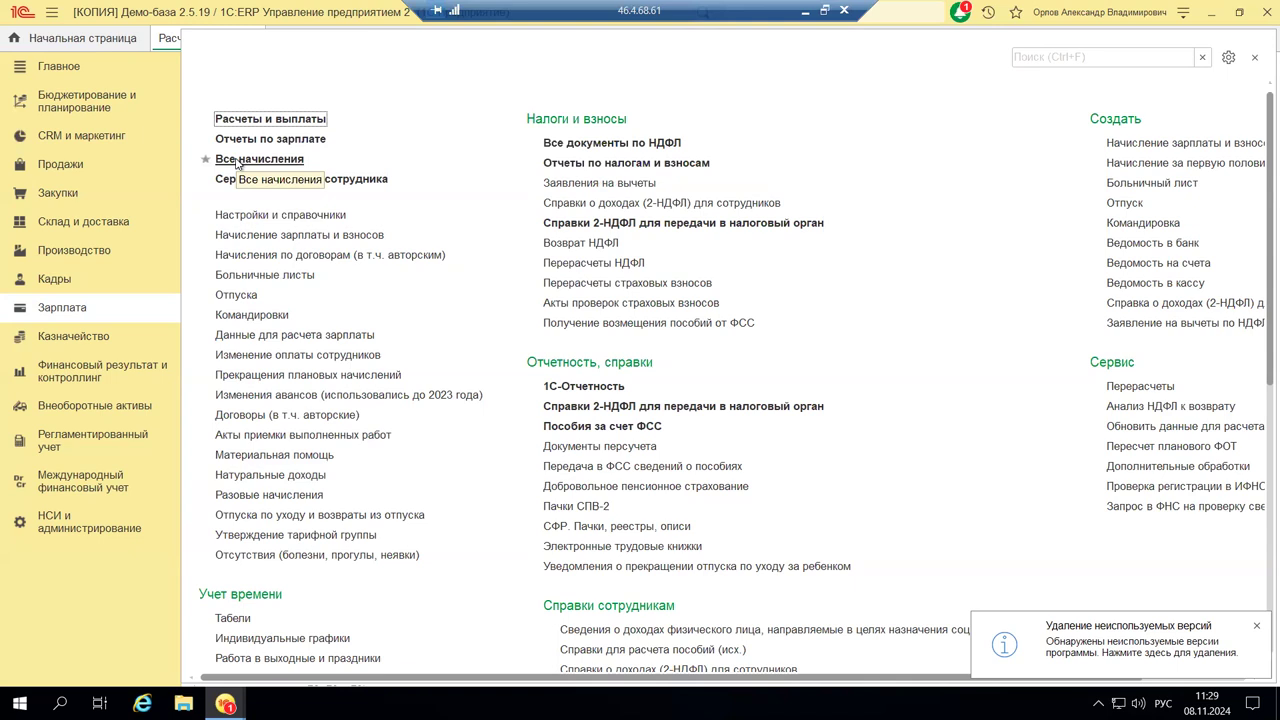
click(259, 222)
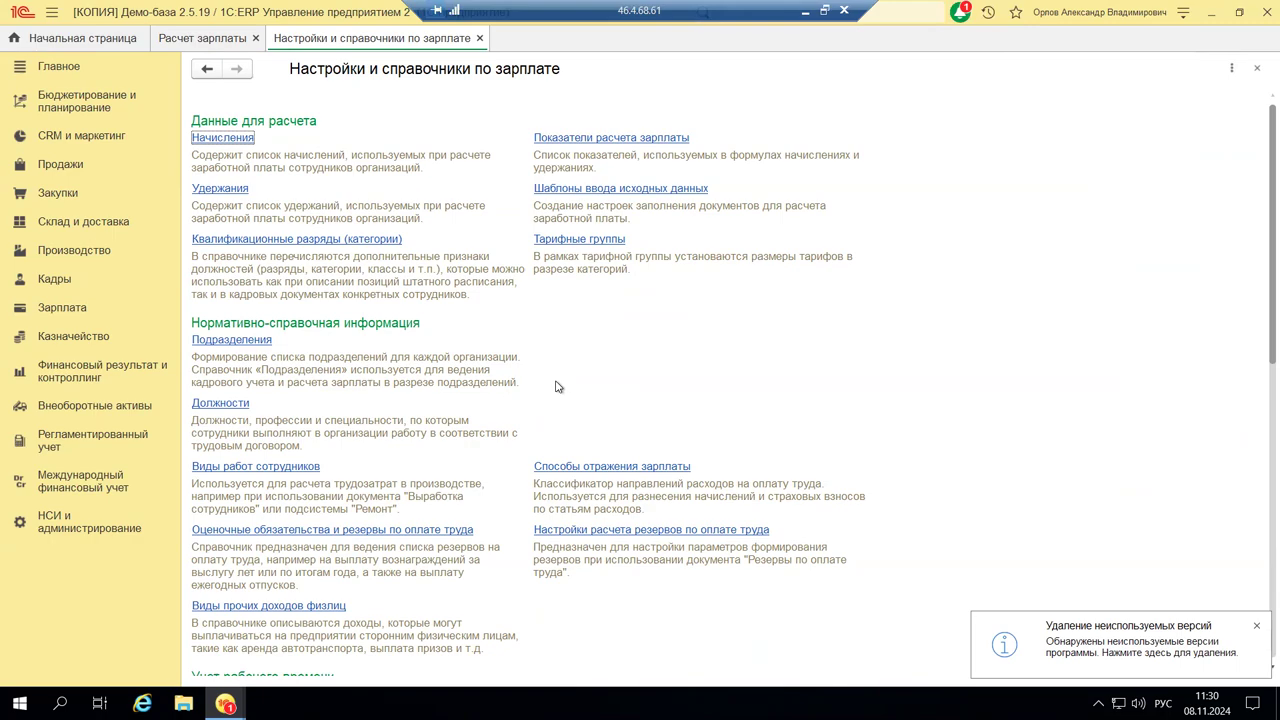
scroll(557, 387, down, 5)
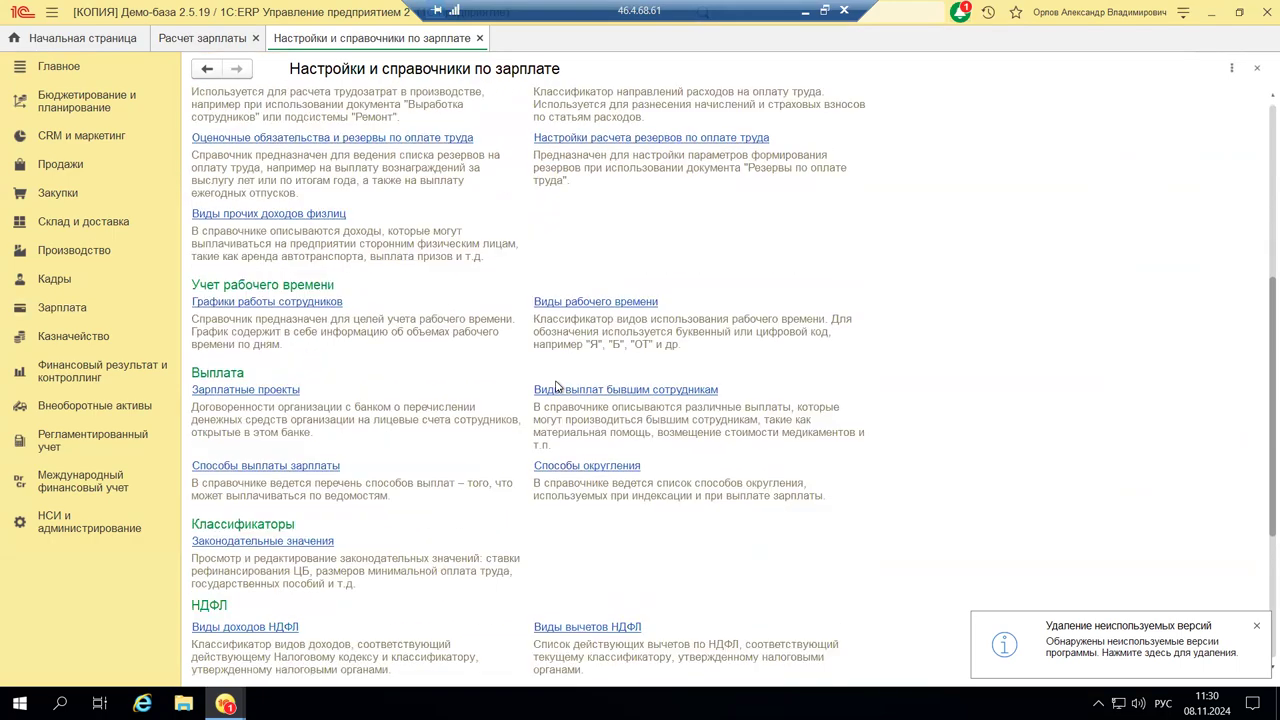
scroll(557, 387, down, 4)
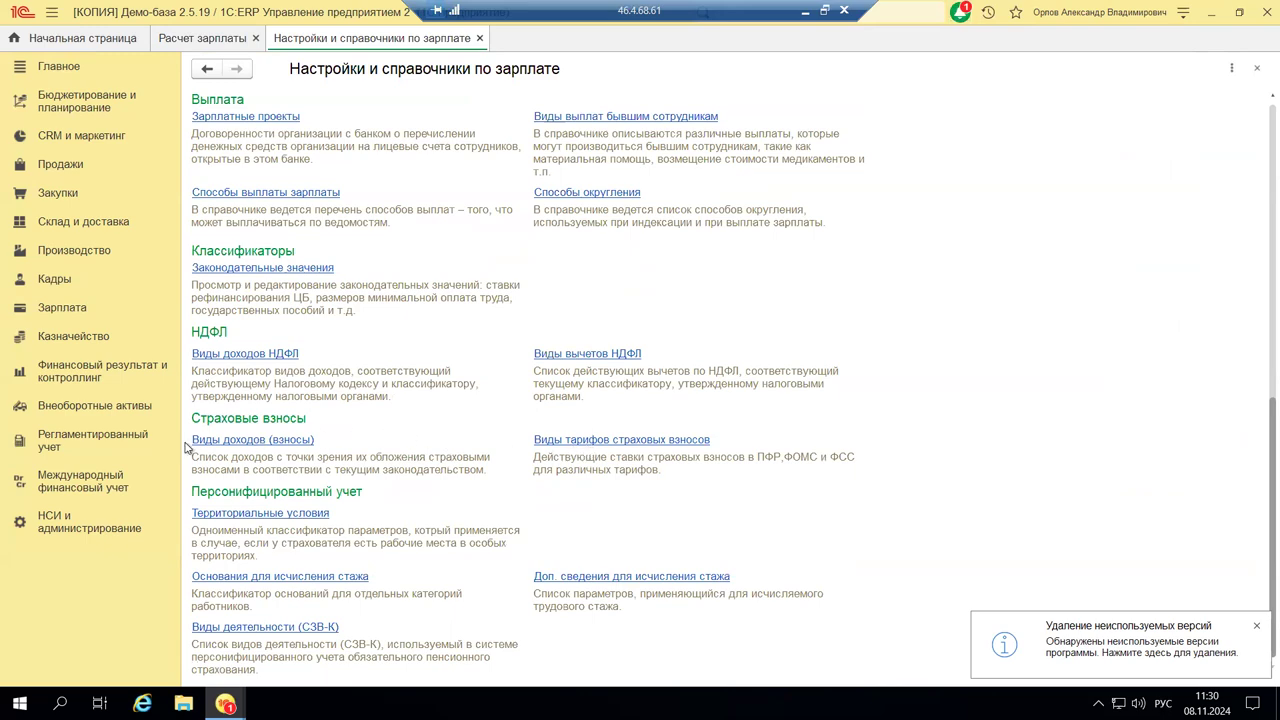
click(561, 442)
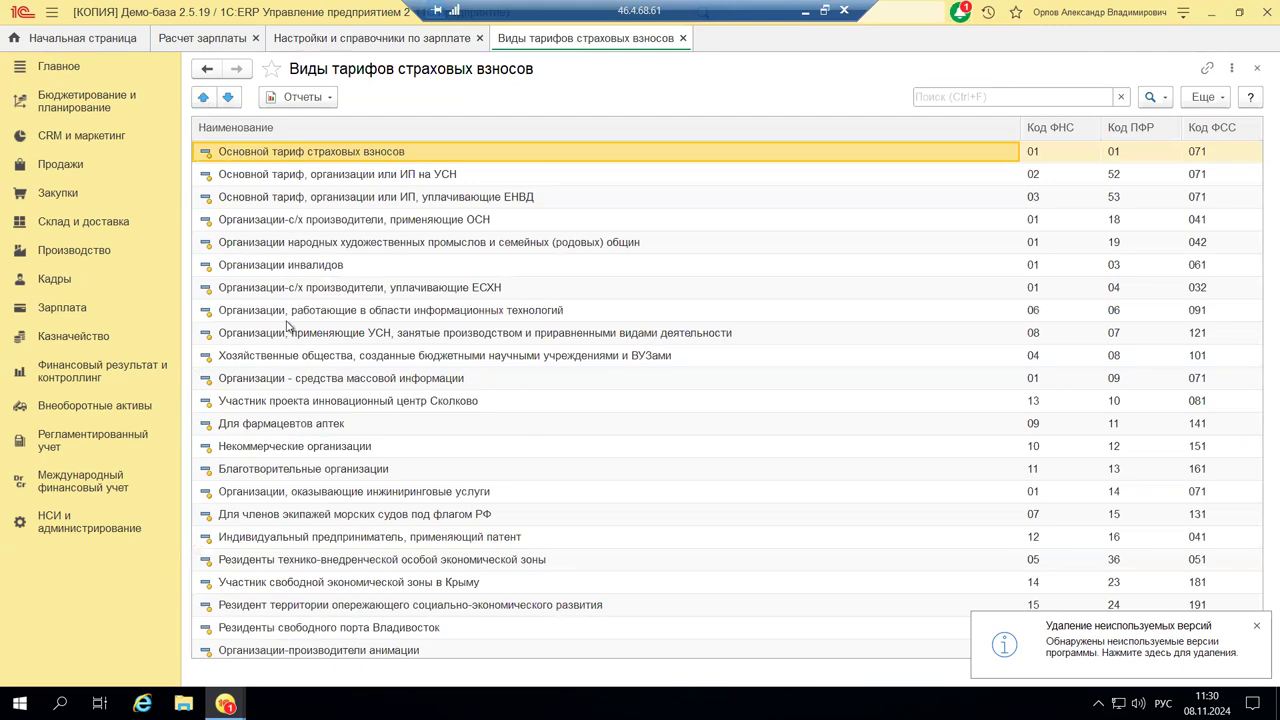
Look through the insurance contribution tariff types, checking the small and medium business tariff and the basic tariff.
scroll(288, 400, down, 1)
scroll(288, 410, down, 2)
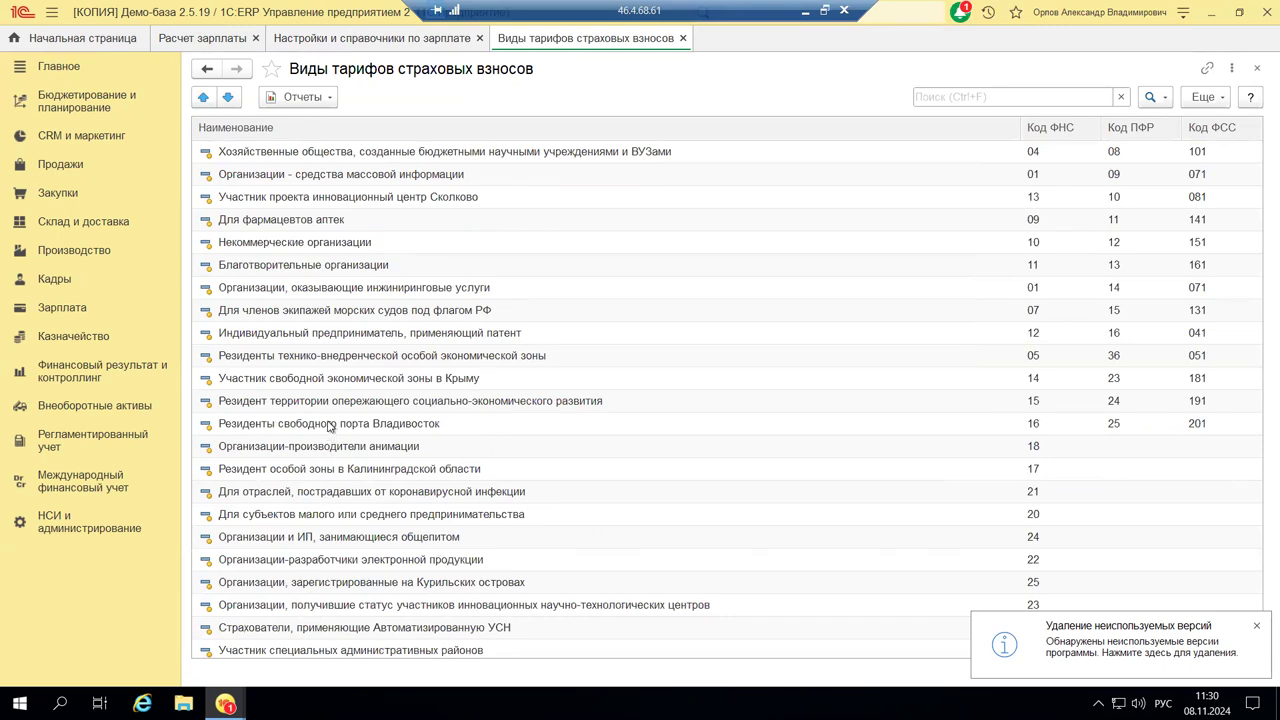
scroll(330, 426, down, 2)
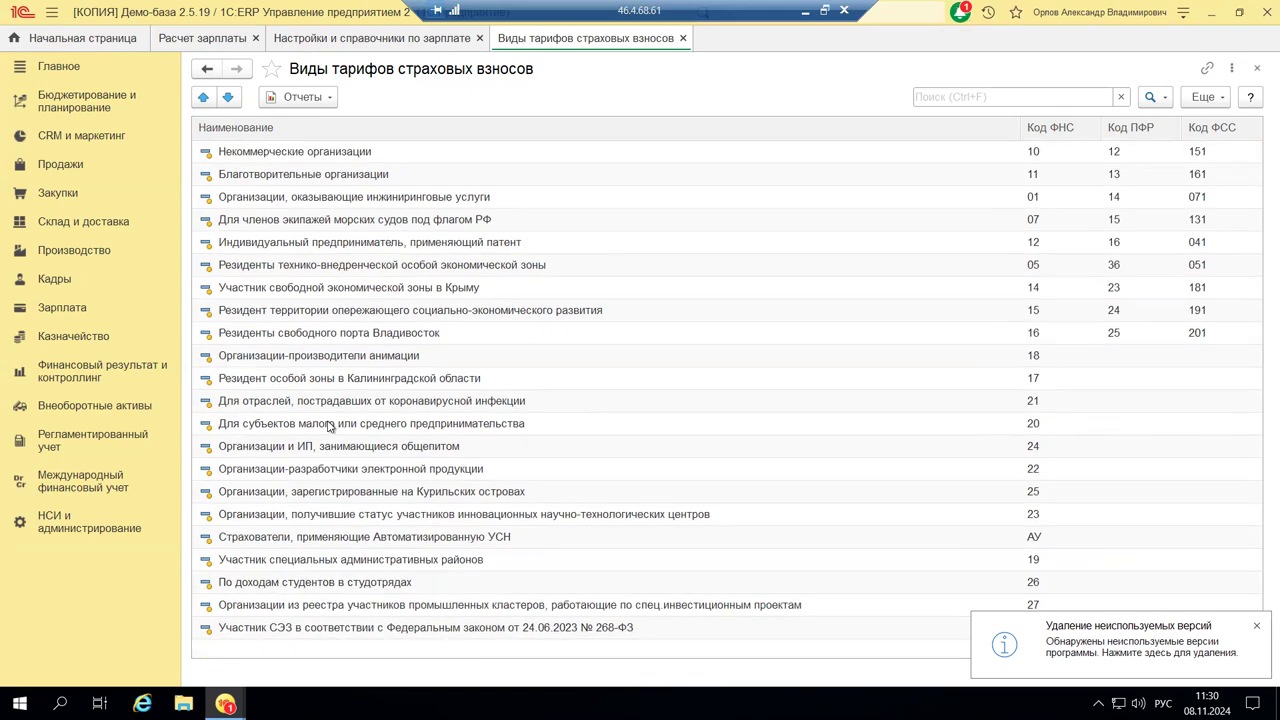
scroll(1000, 585, up, 2)
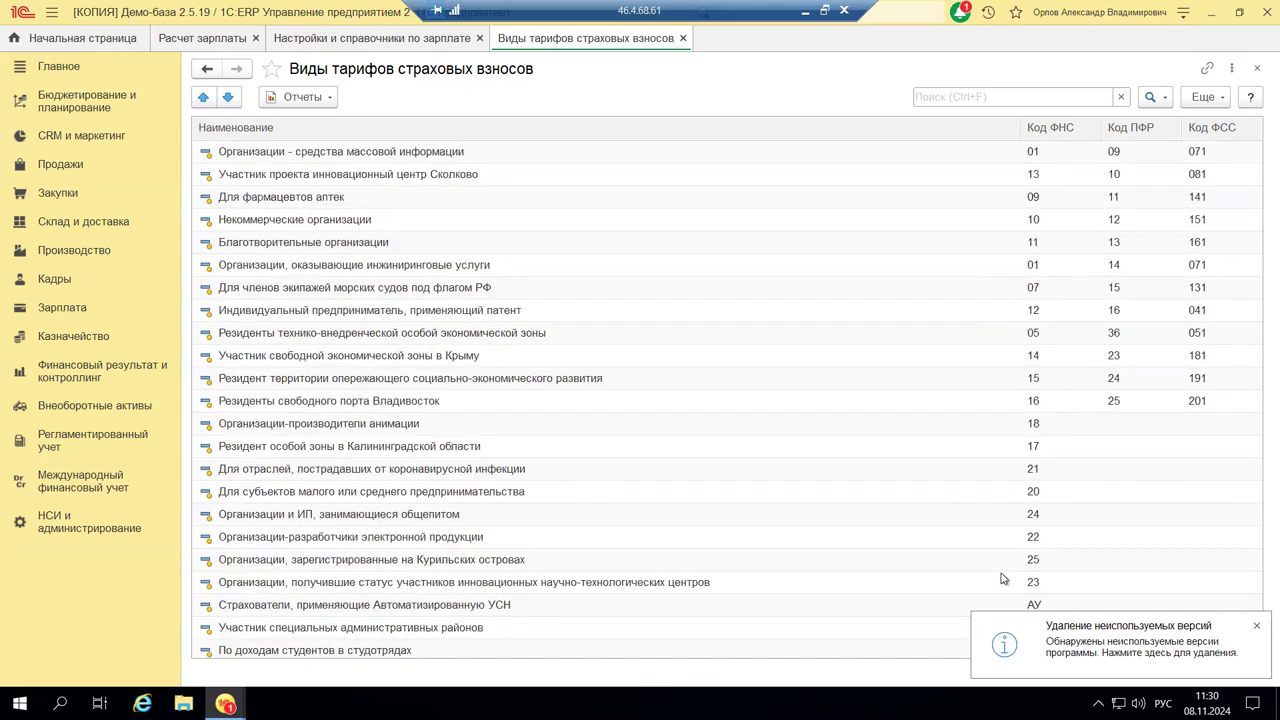
scroll(1002, 540, up, 2)
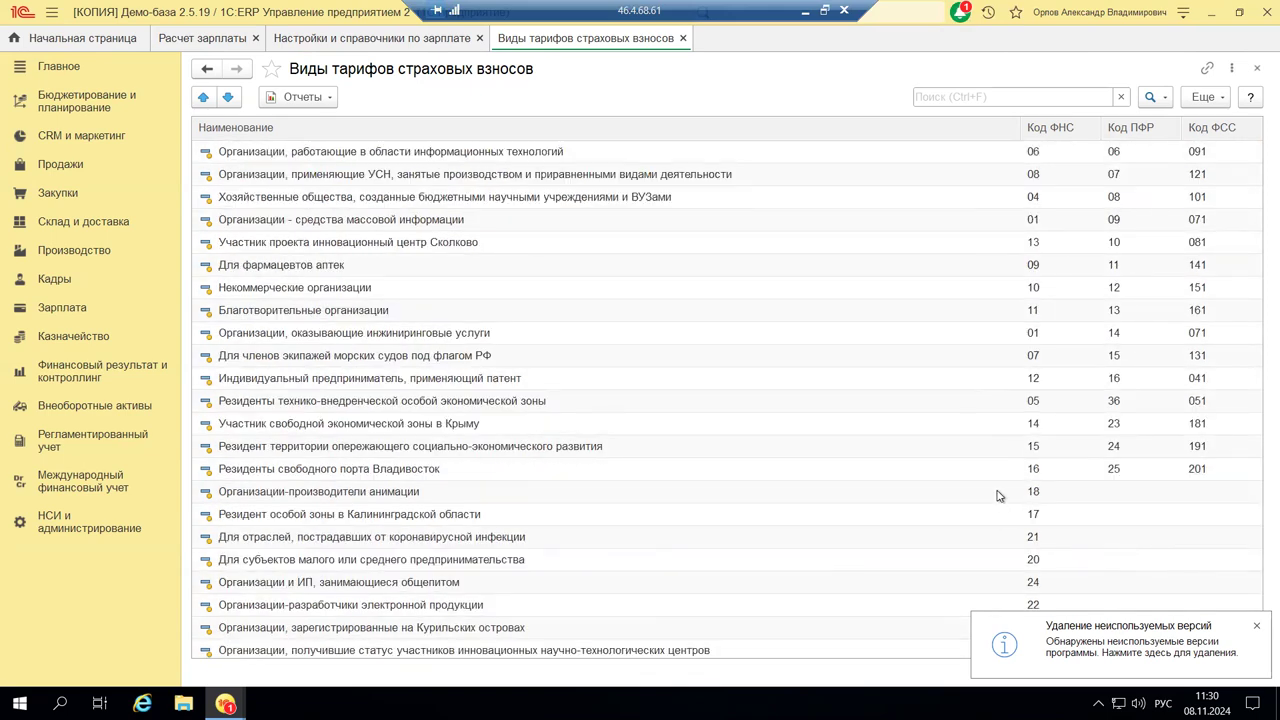
click(996, 567)
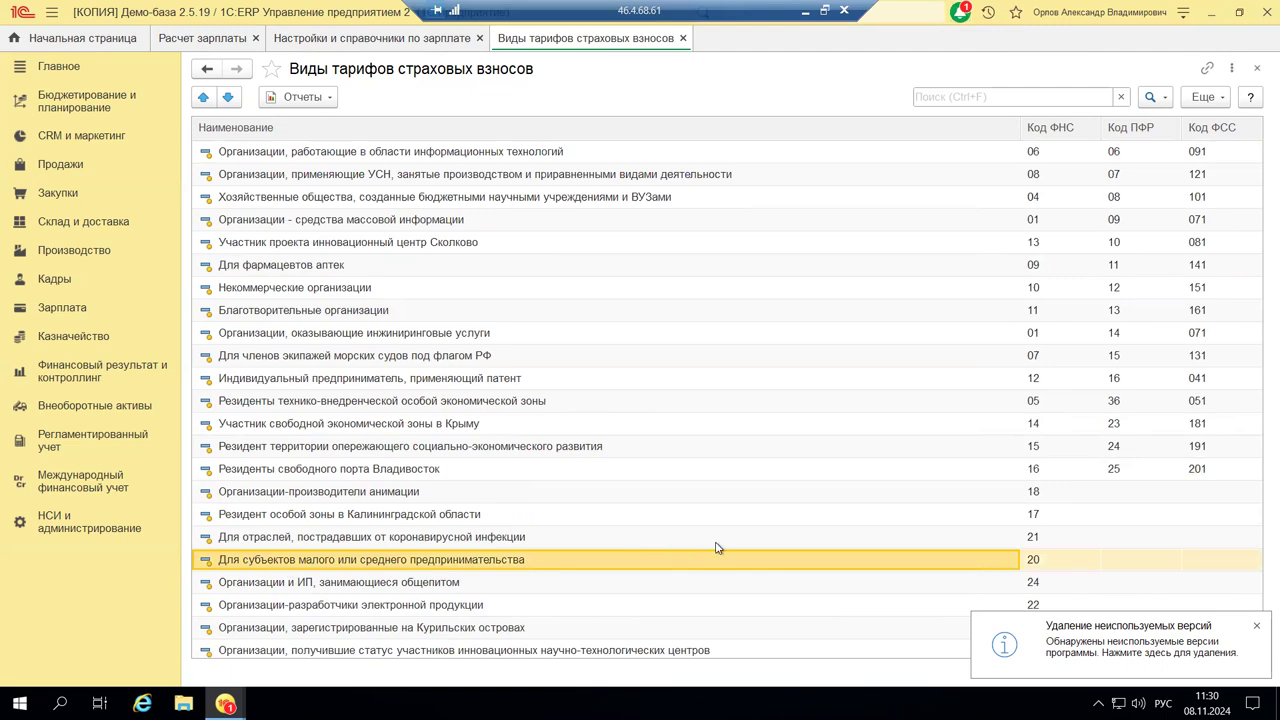
scroll(652, 428, up, 3)
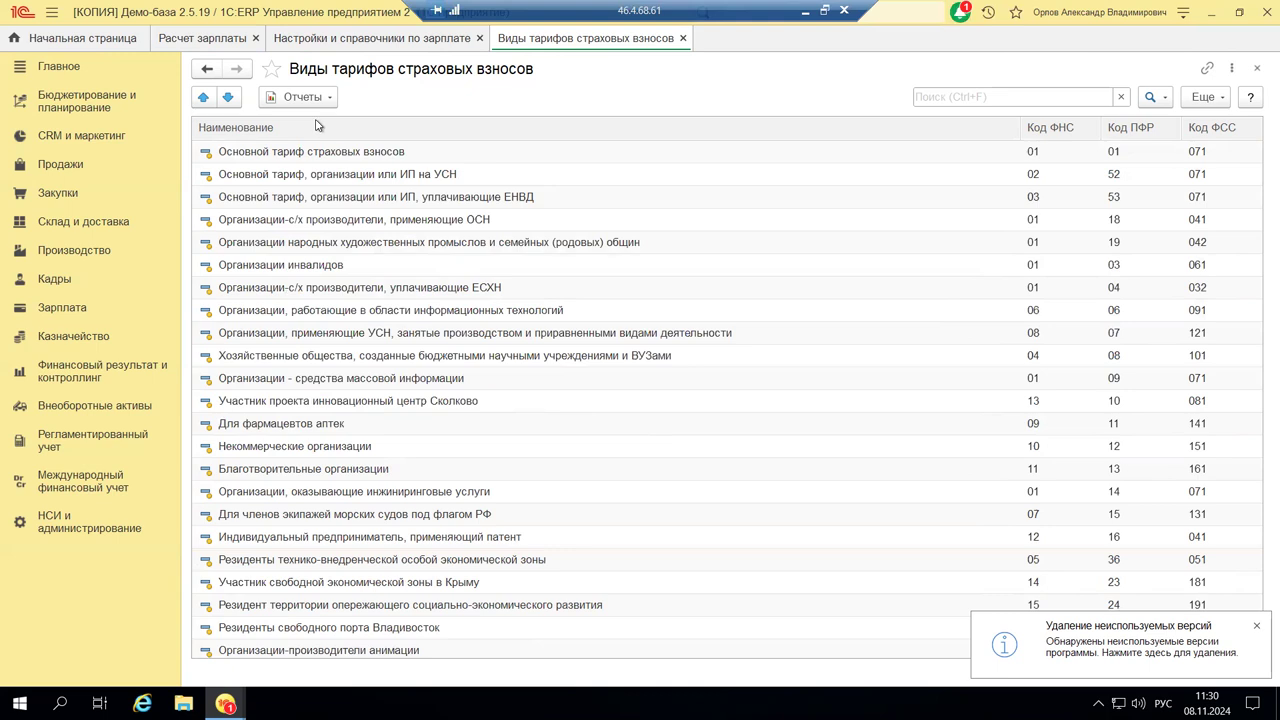
click(316, 153)
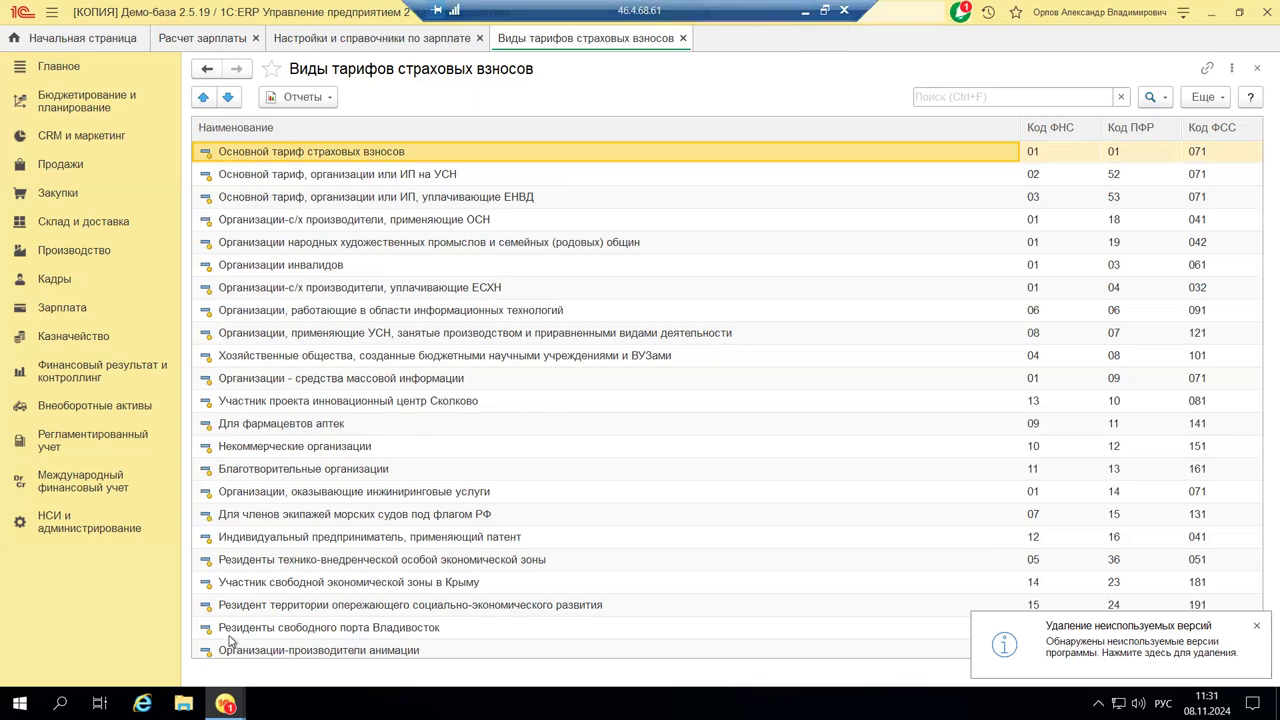
Open the «Для субъектов малого или среднего предпринимательства» tariff type and examine its contribution rates, including the 01.01.2021 row.
scroll(261, 597, down, 5)
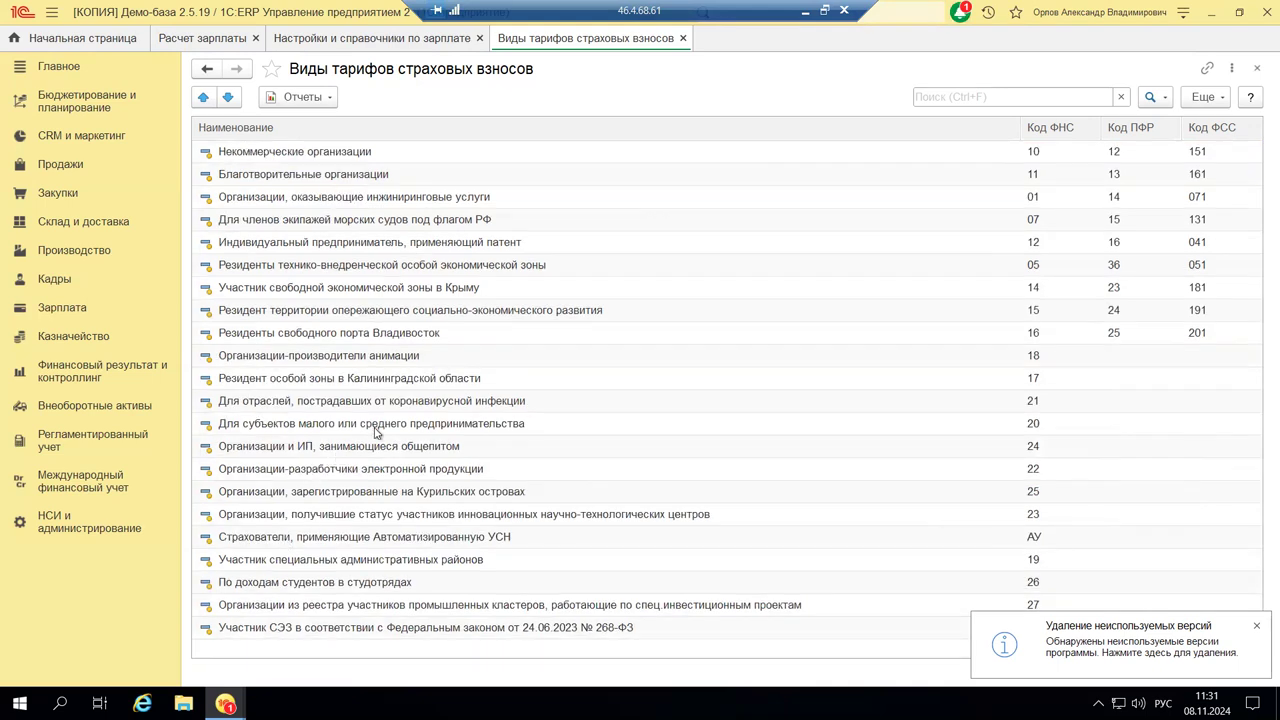
click(376, 422)
double_click(376, 422)
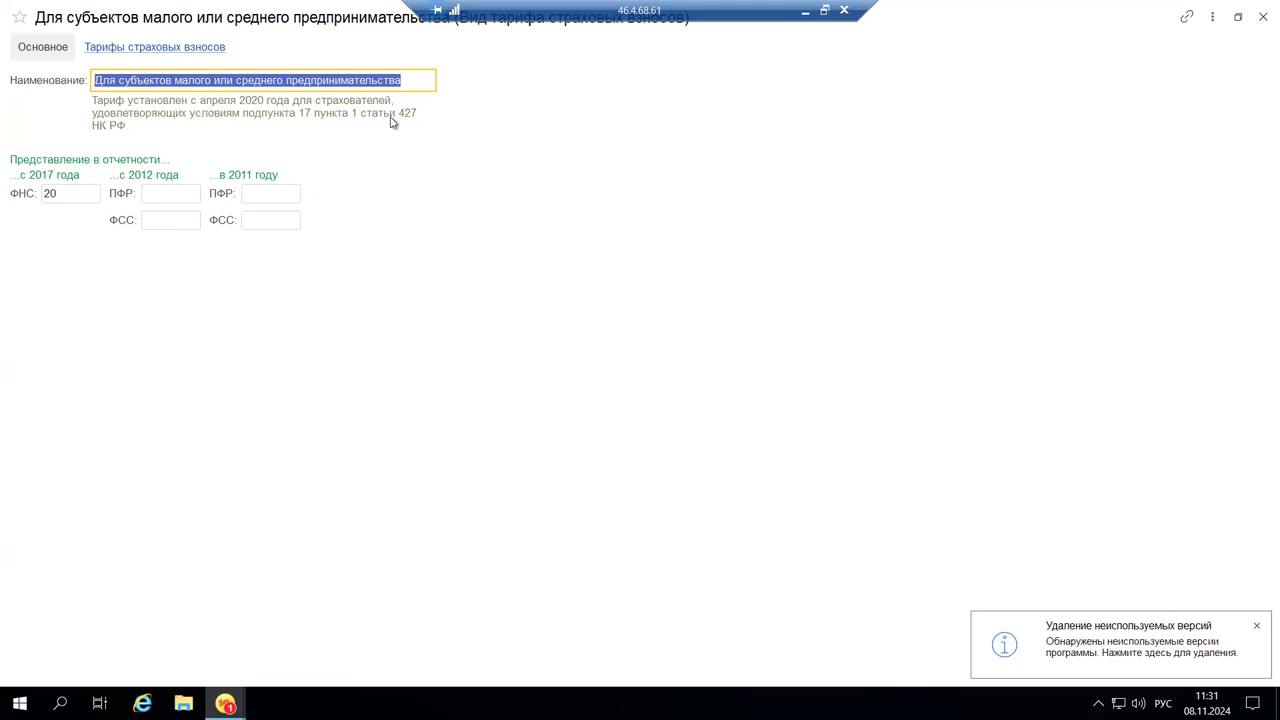
click(157, 50)
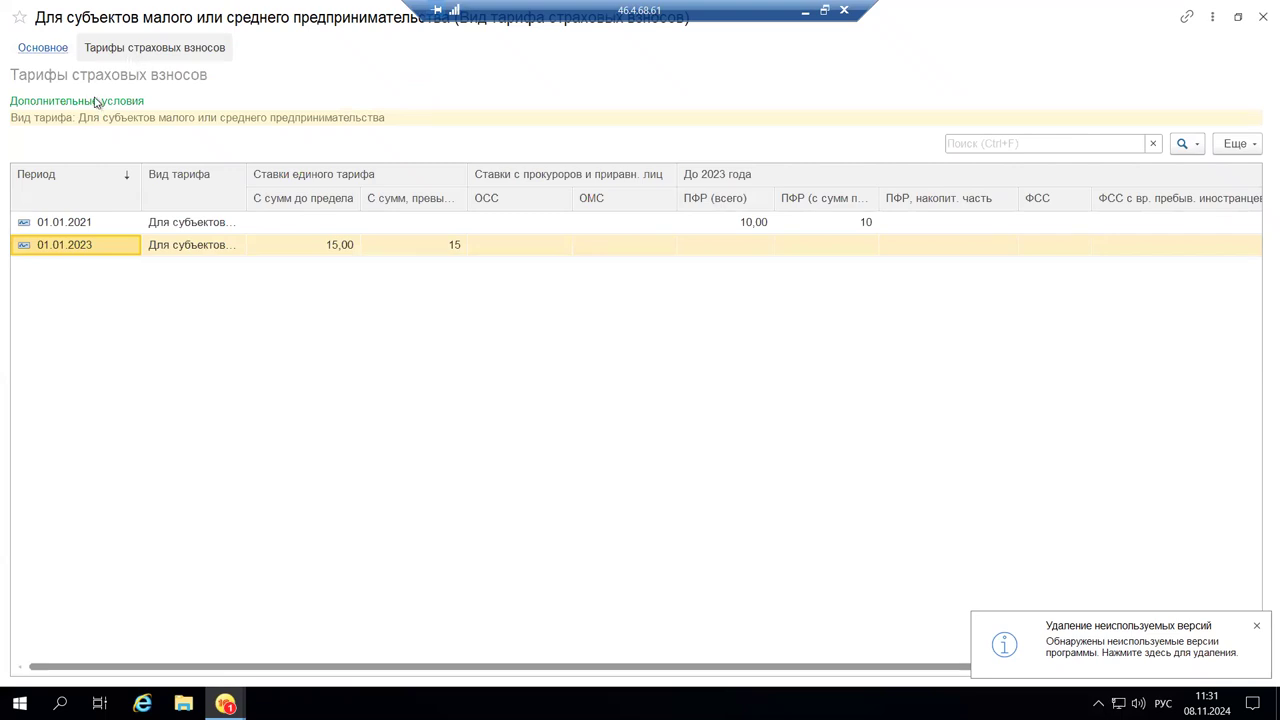
click(396, 228)
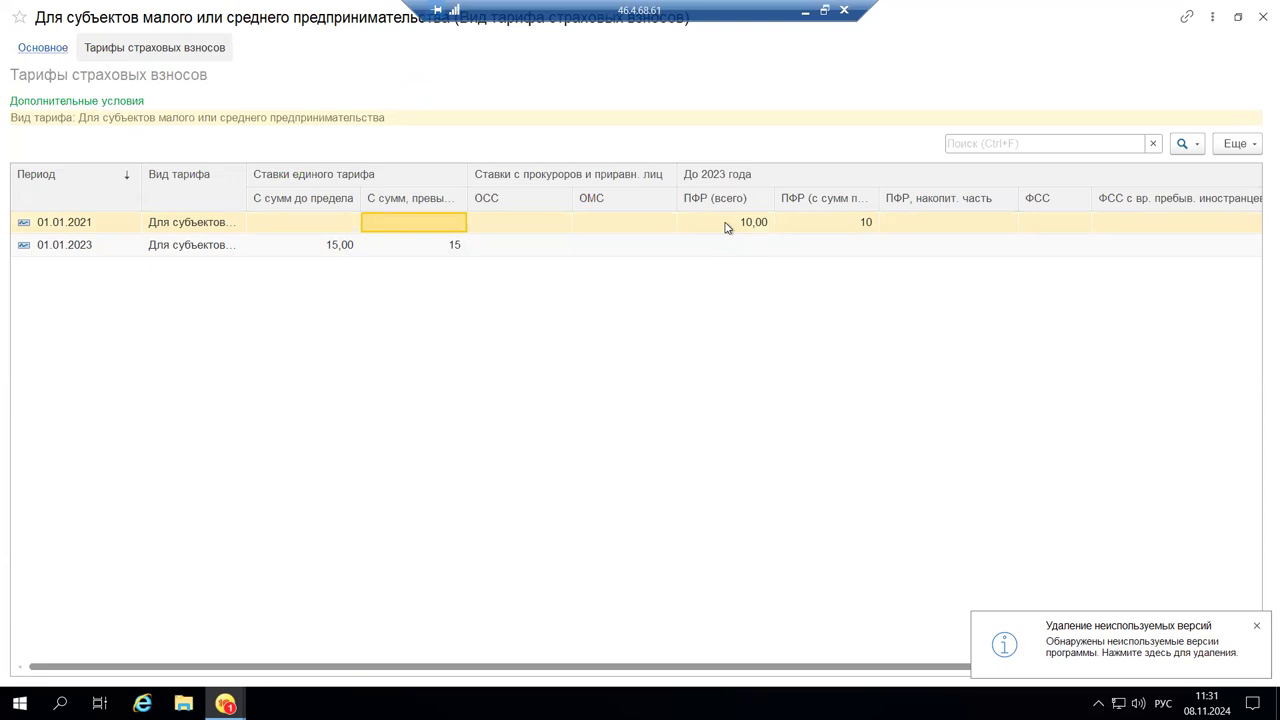
drag(668, 671, 874, 677)
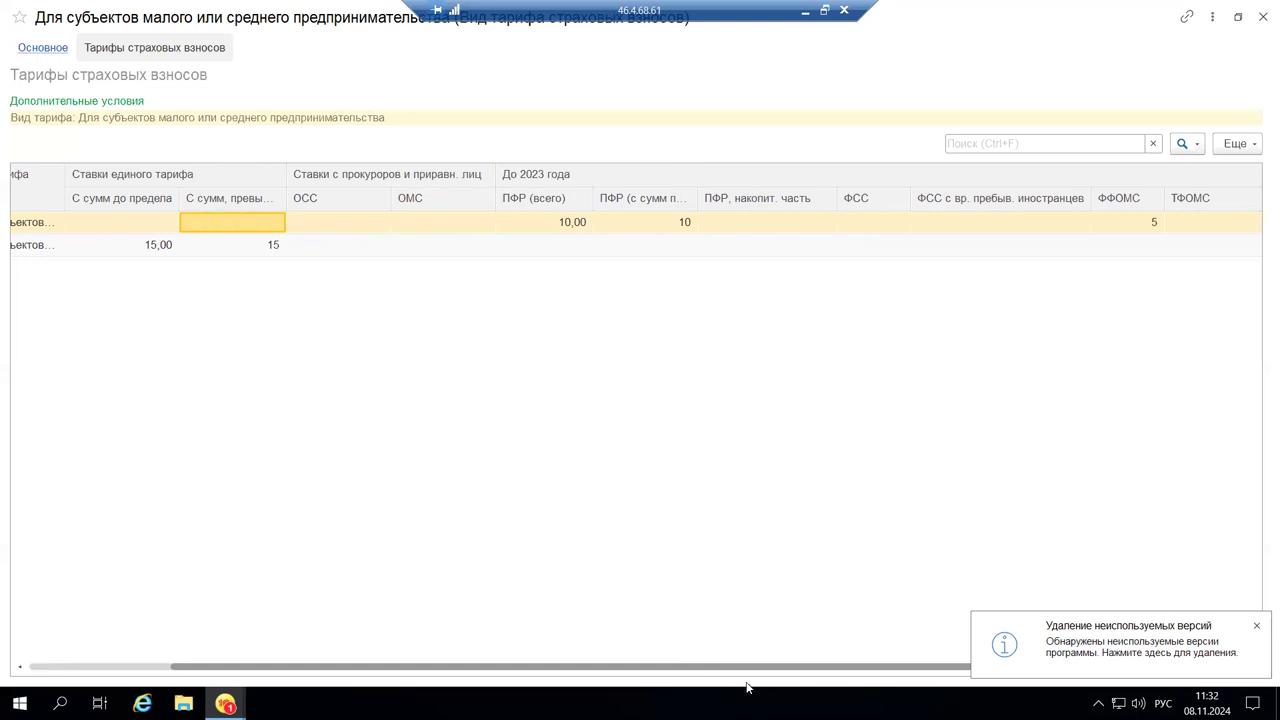
Examine the 01.01.2023 rate entry of the small and medium business tariff, then close the entry and the tariff windows.
drag(750, 666, 517, 668)
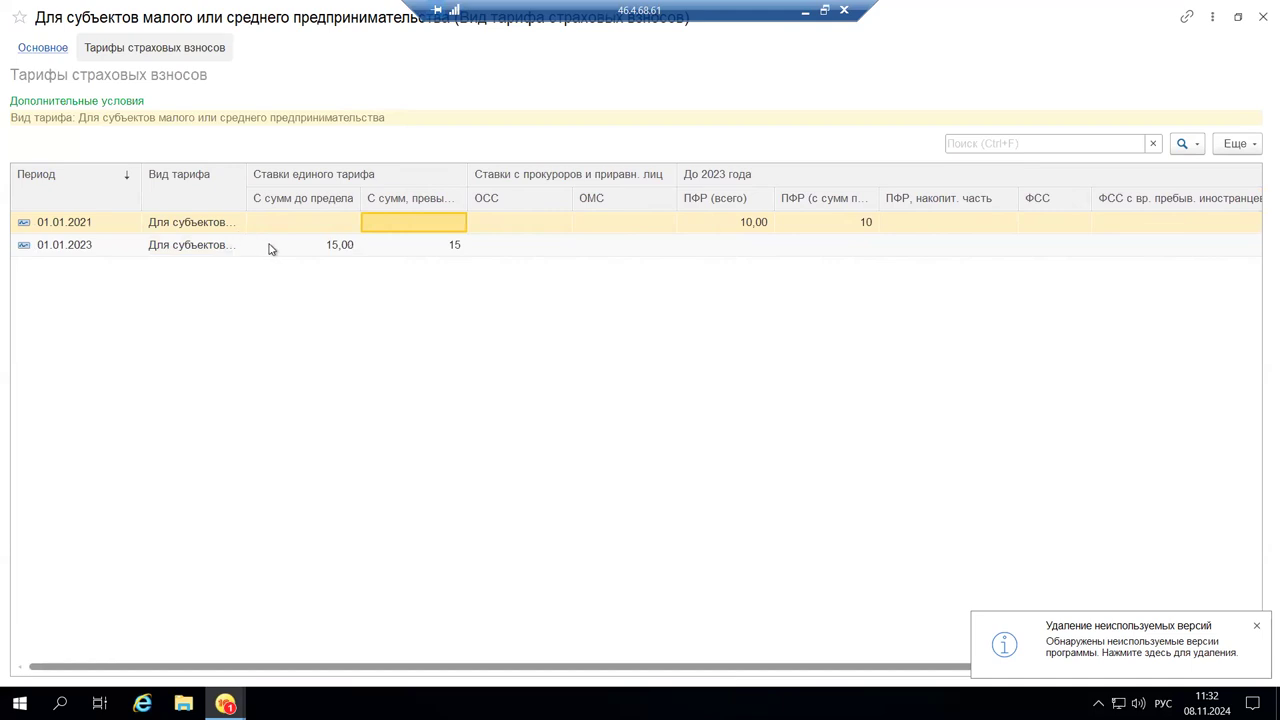
double_click(342, 248)
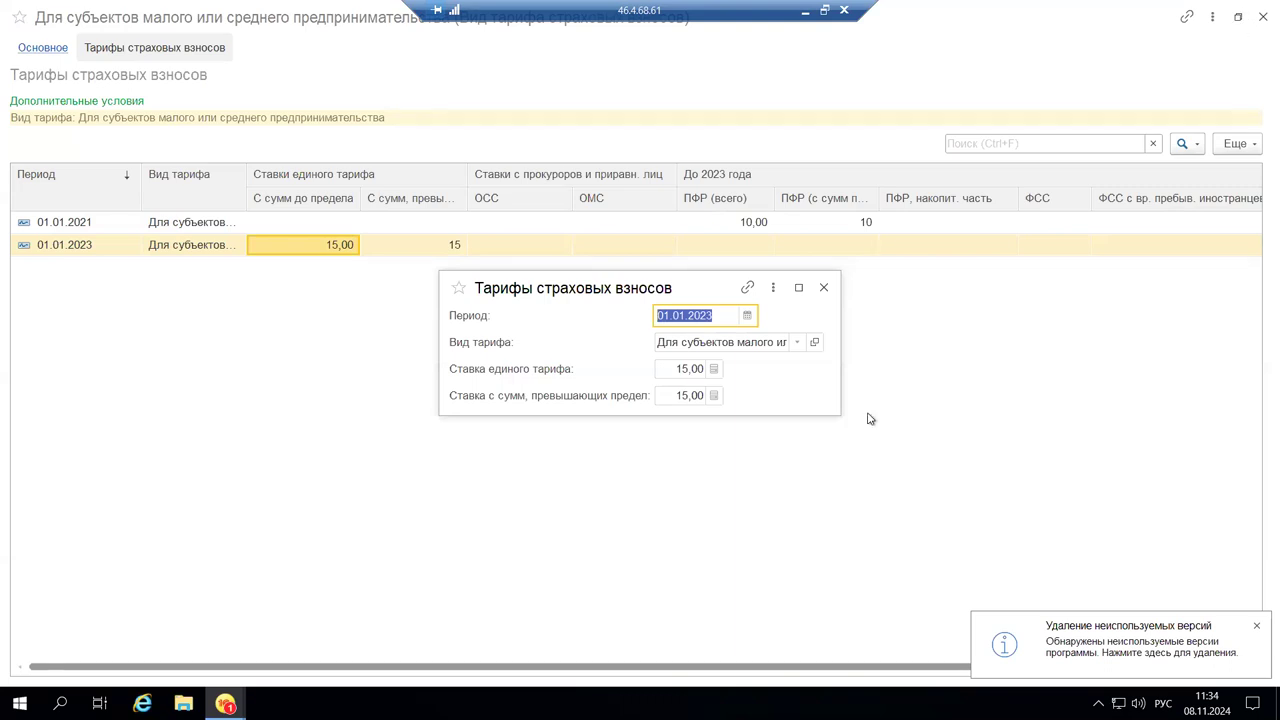
click(824, 289)
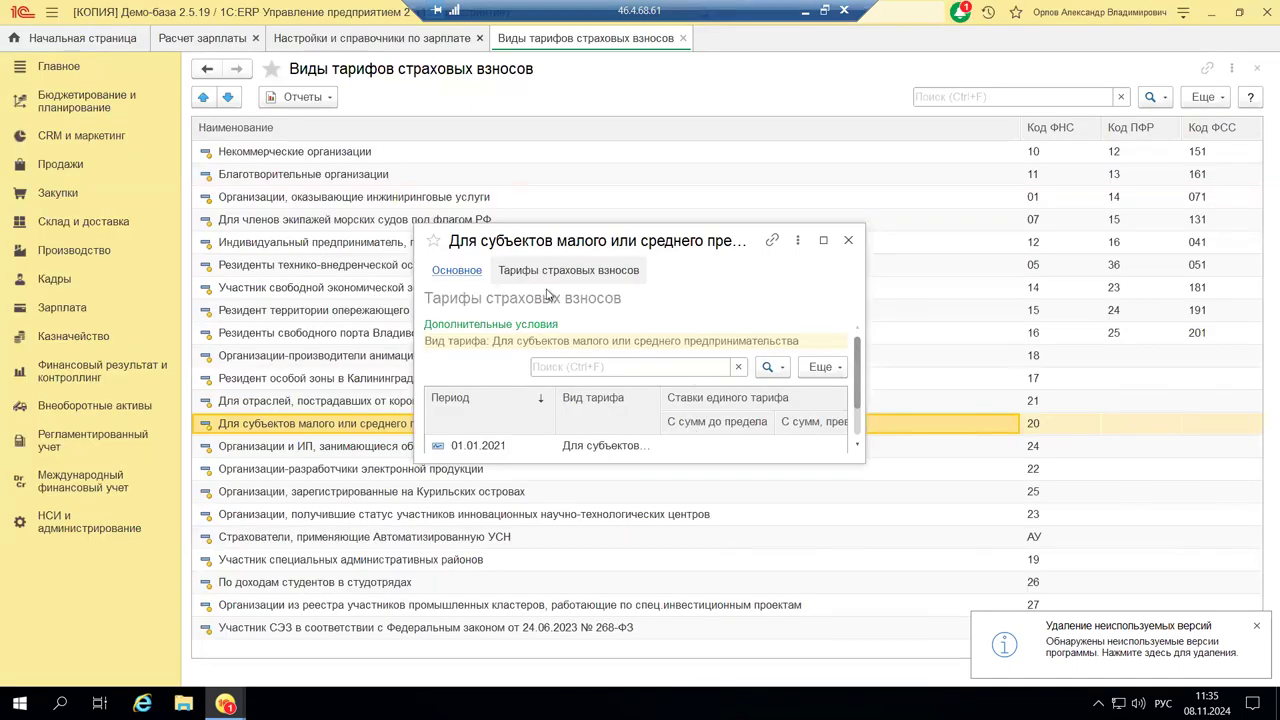
click(848, 241)
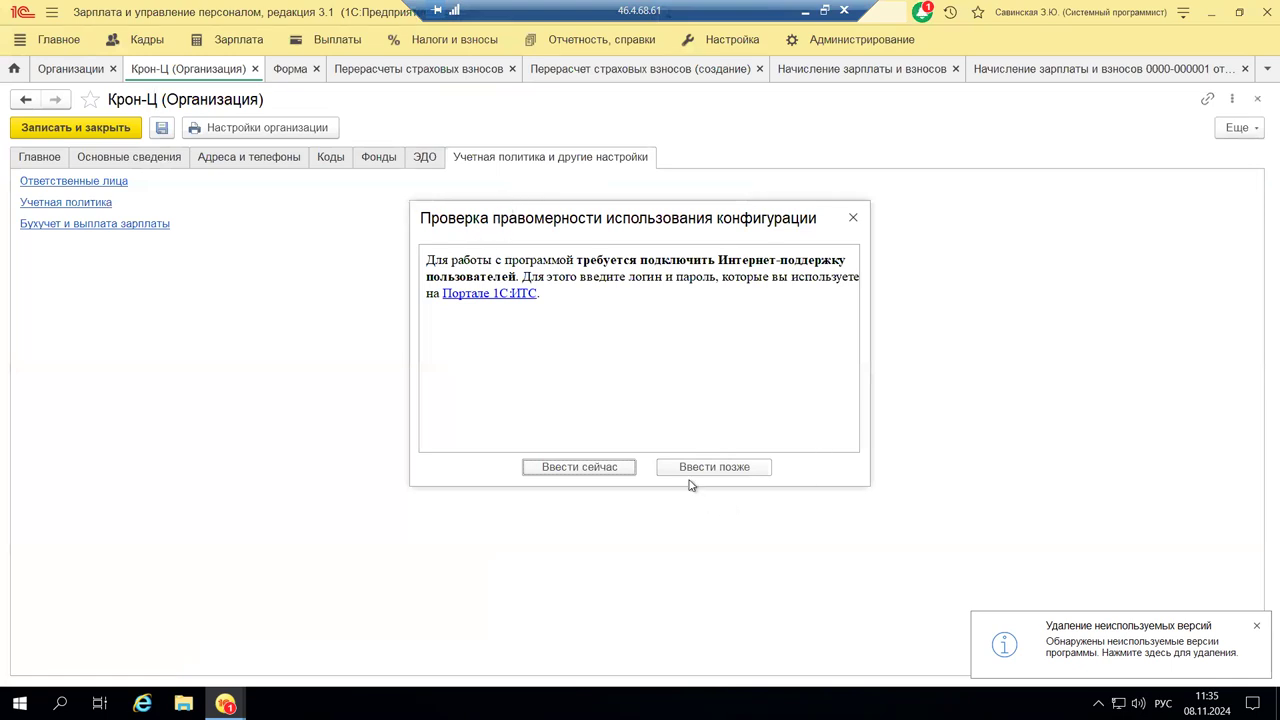
In the «Зарплата и управление персоналом» base, open the accounting policy of Крон-Ц and check the tariff types offered in its tariff change history.
click(851, 218)
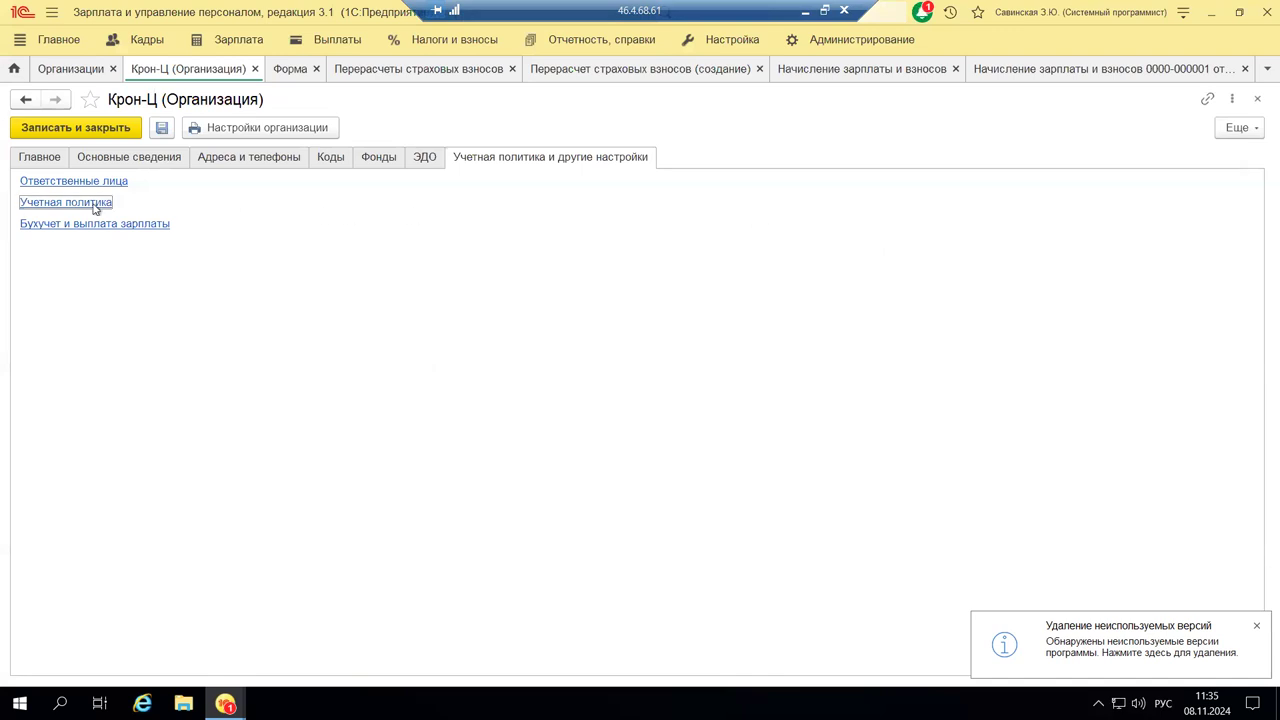
click(55, 204)
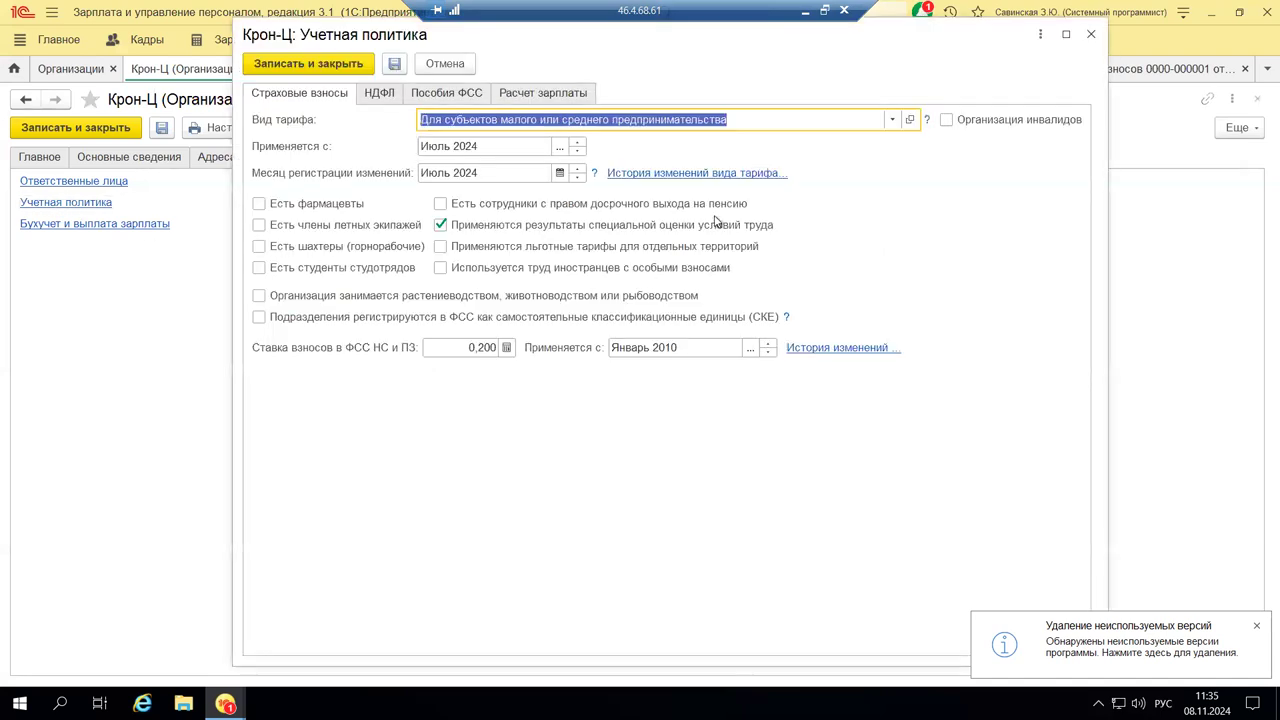
click(716, 173)
double_click(707, 471)
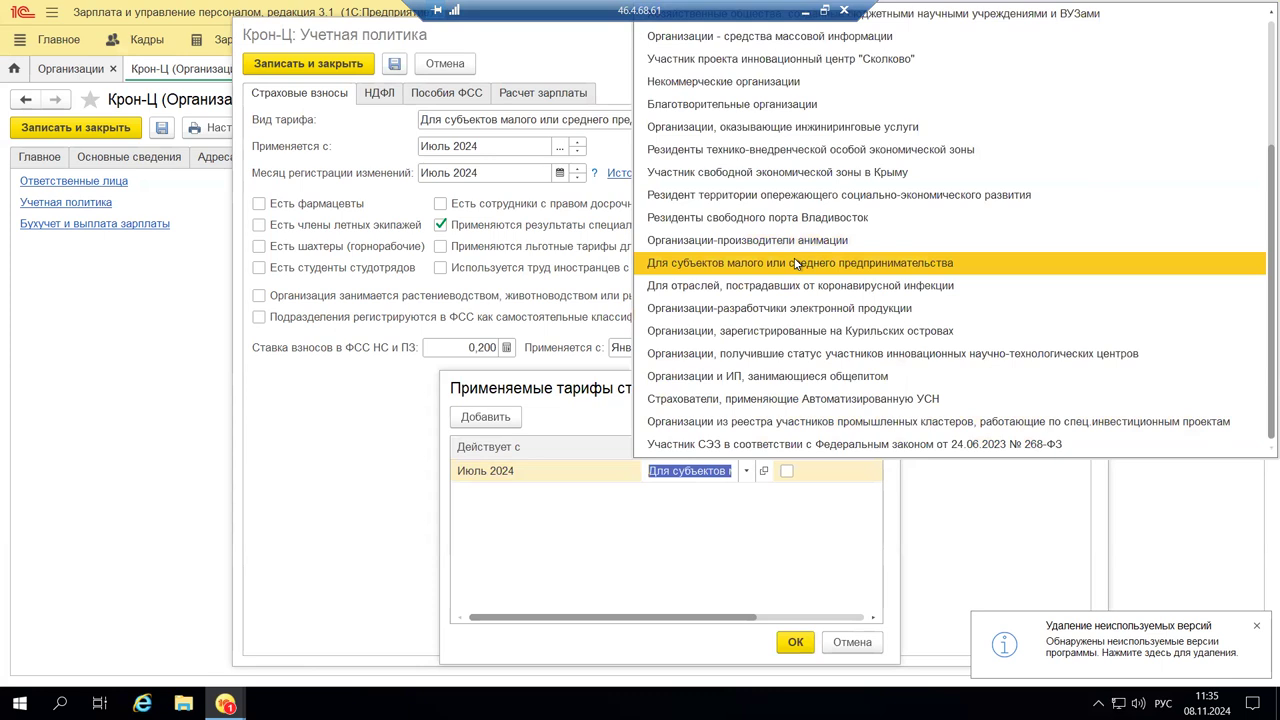
click(314, 477)
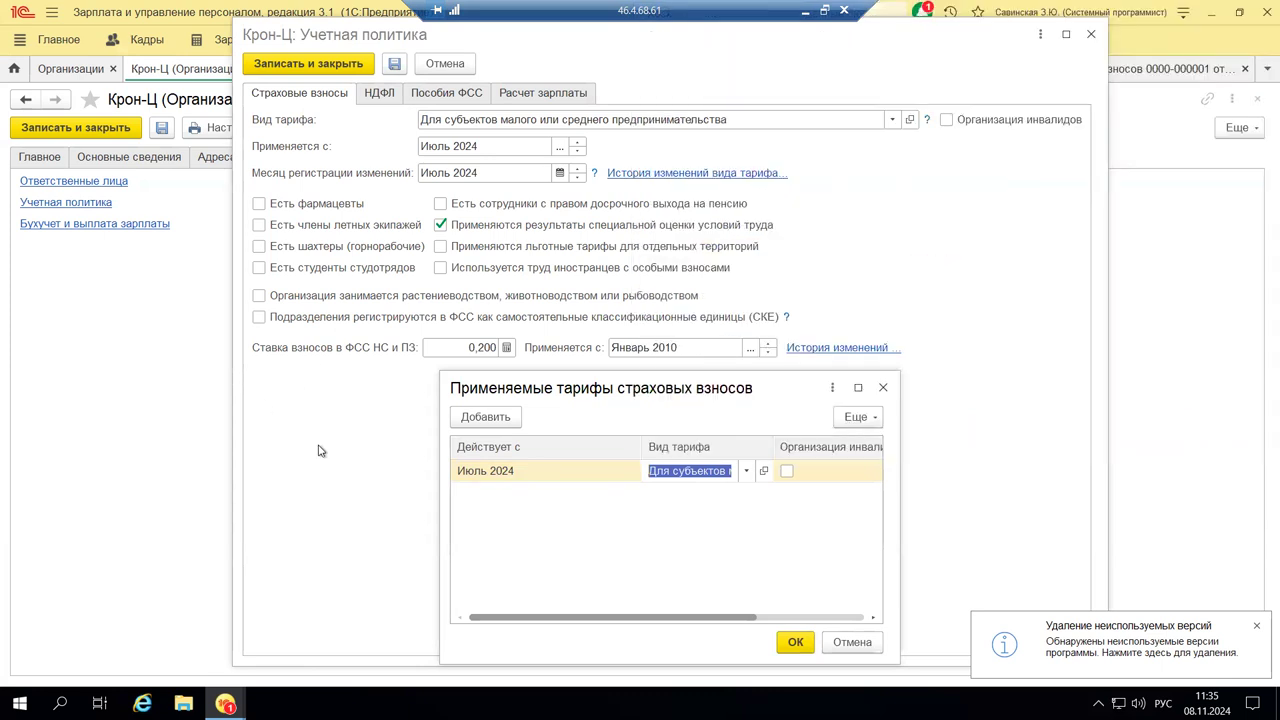
click(883, 387)
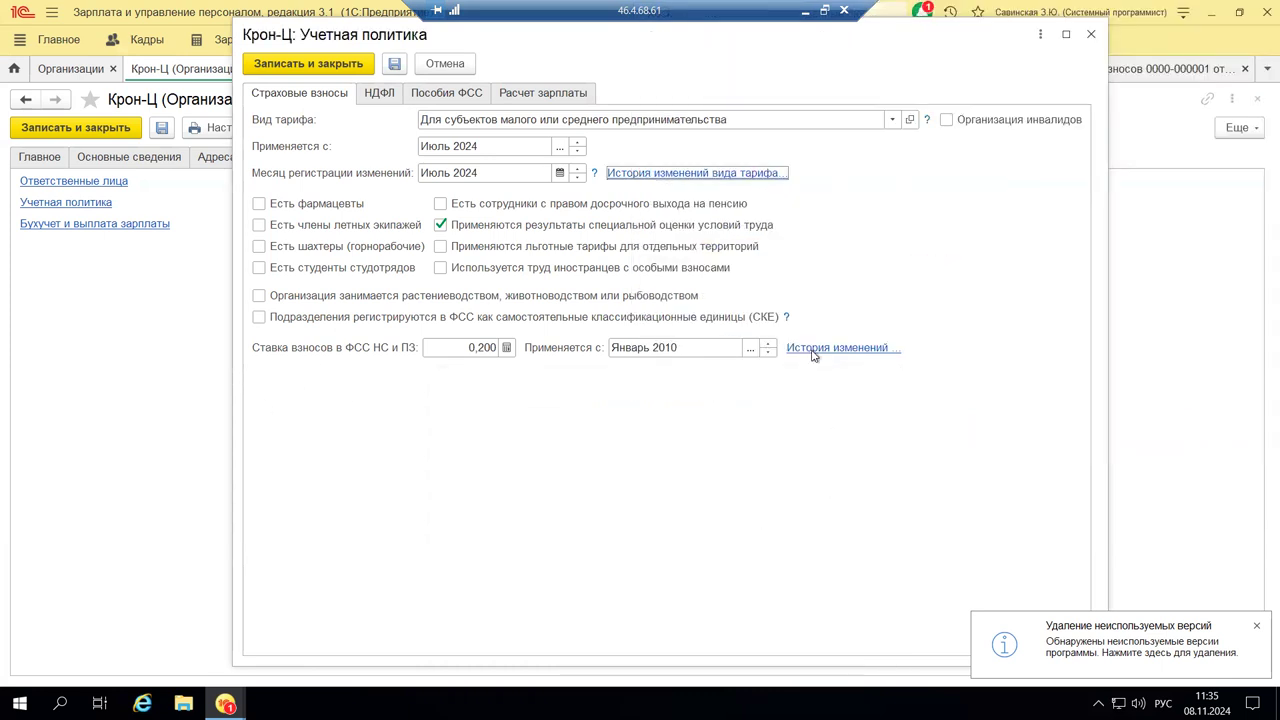
Reopen the tariff type change history, examine all its columns including the registration month, and close the accounting policy.
click(735, 174)
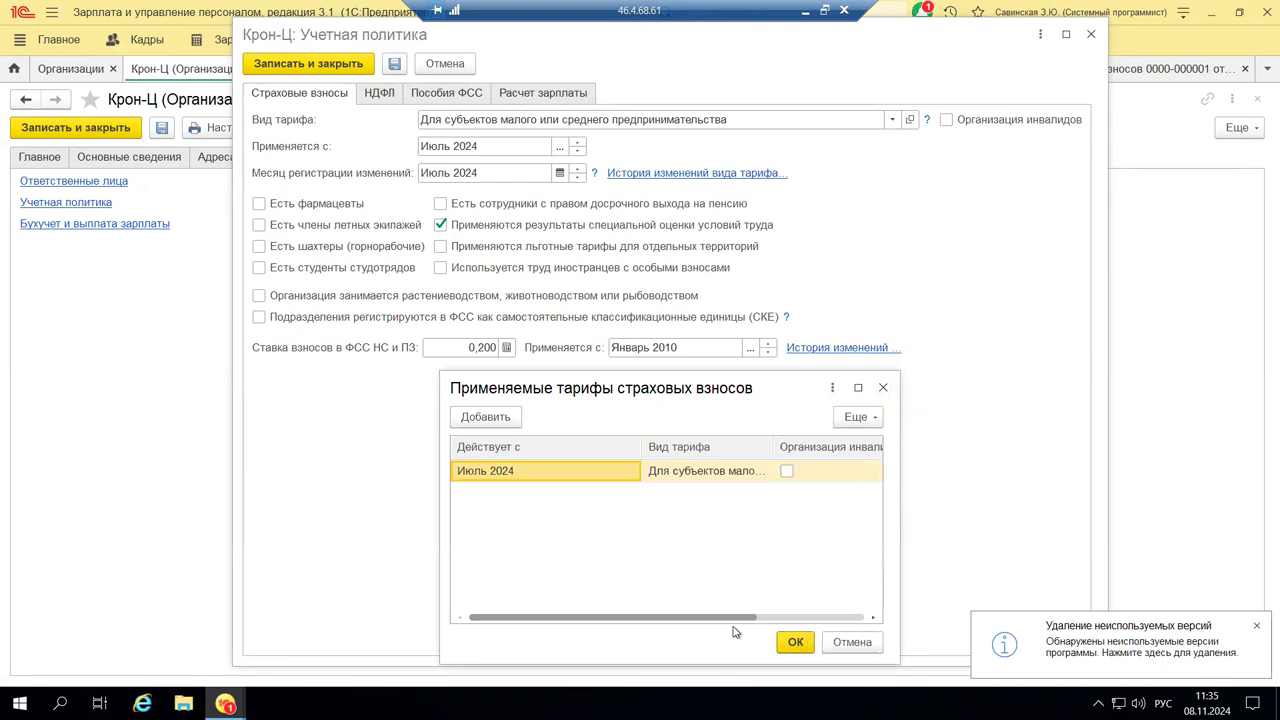
drag(738, 609, 912, 613)
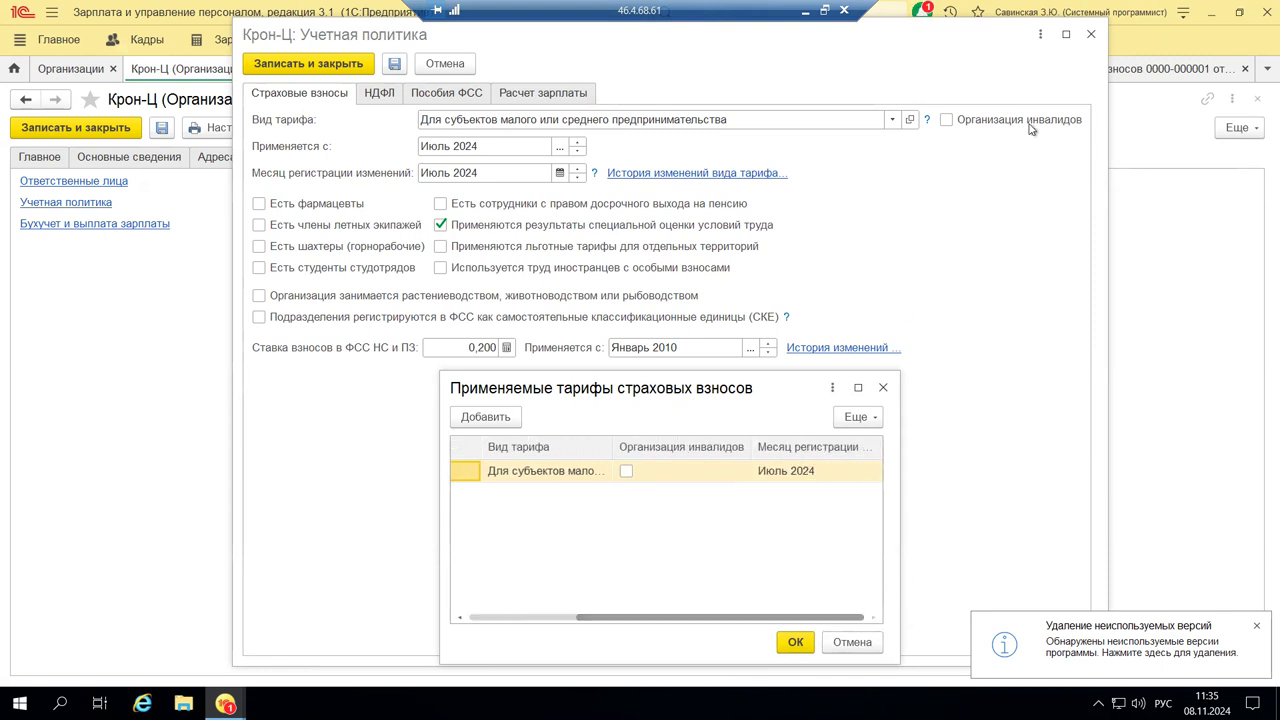
click(884, 388)
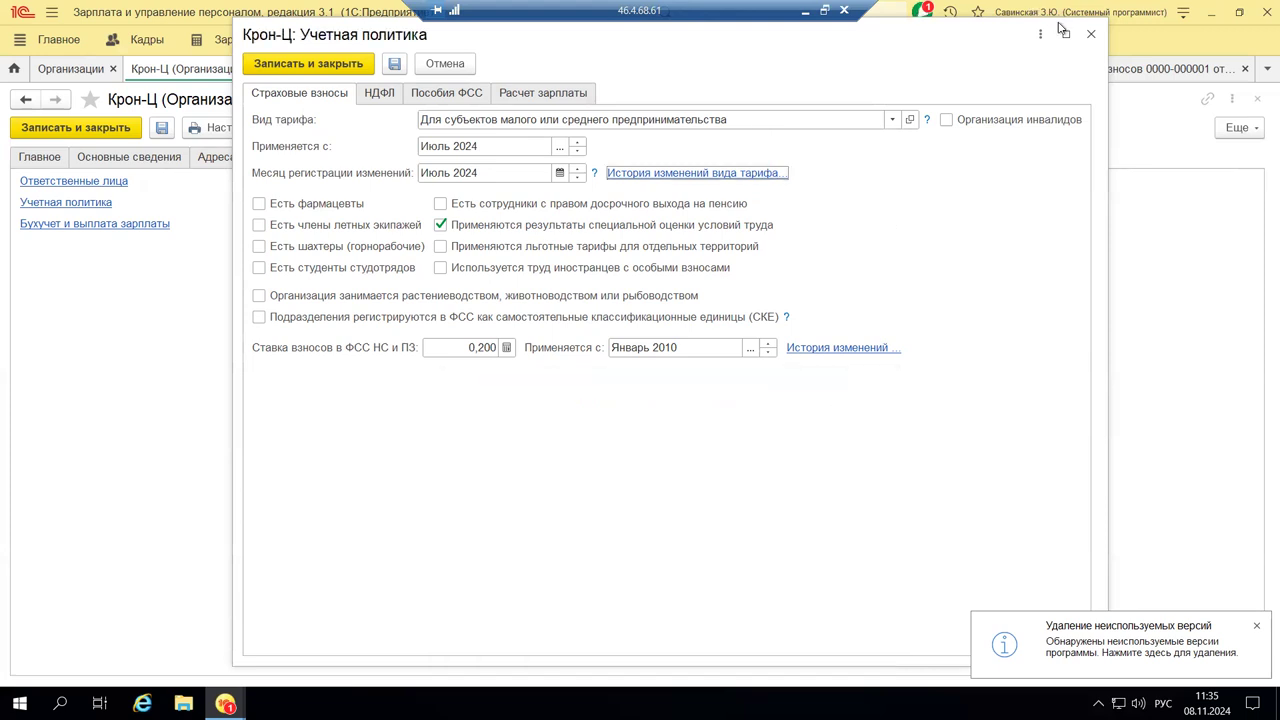
key(Escape)
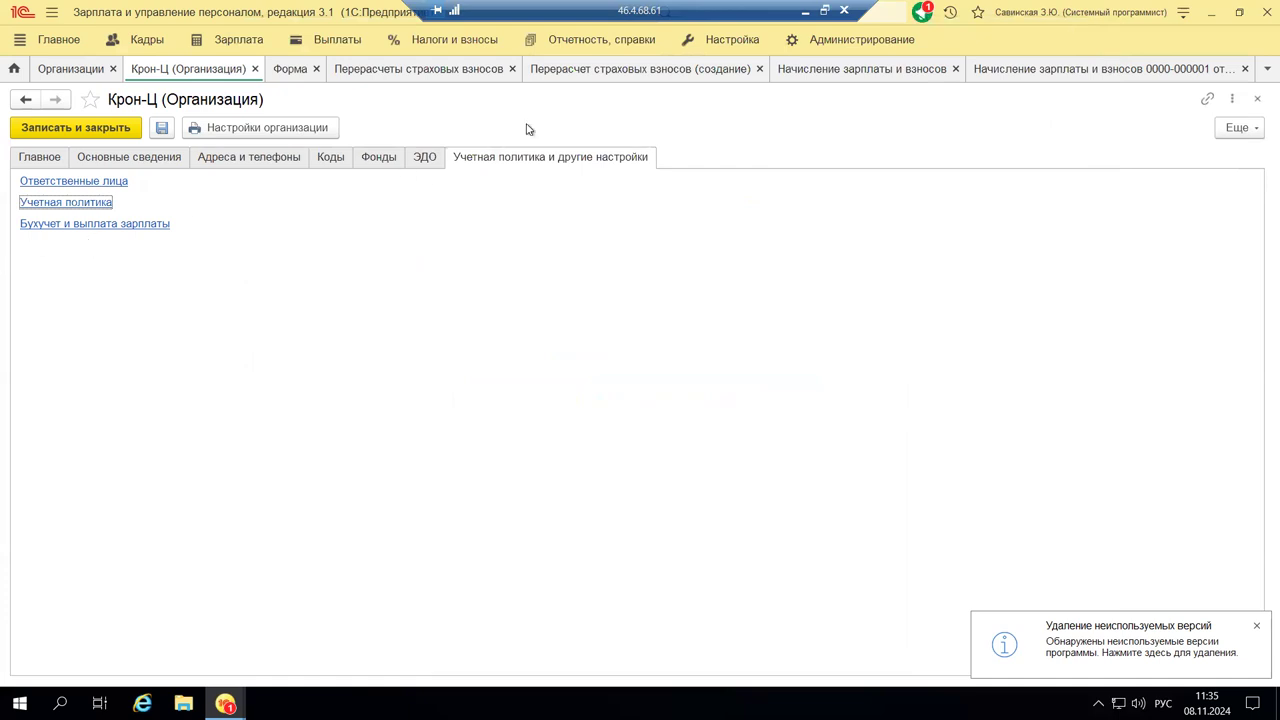
Switch to the PowerPoint presentation and show slide 9 on amending tax declarations and calculations.
click(806, 15)
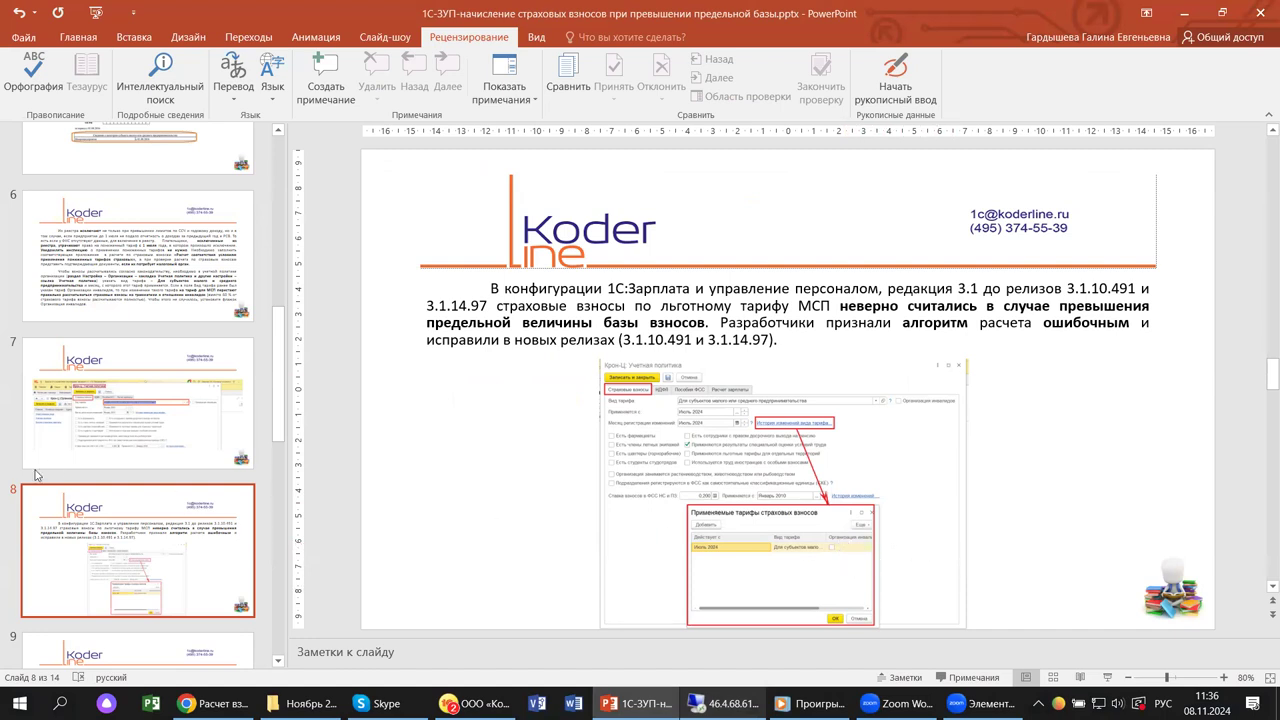
scroll(160, 575, down, 3)
click(166, 408)
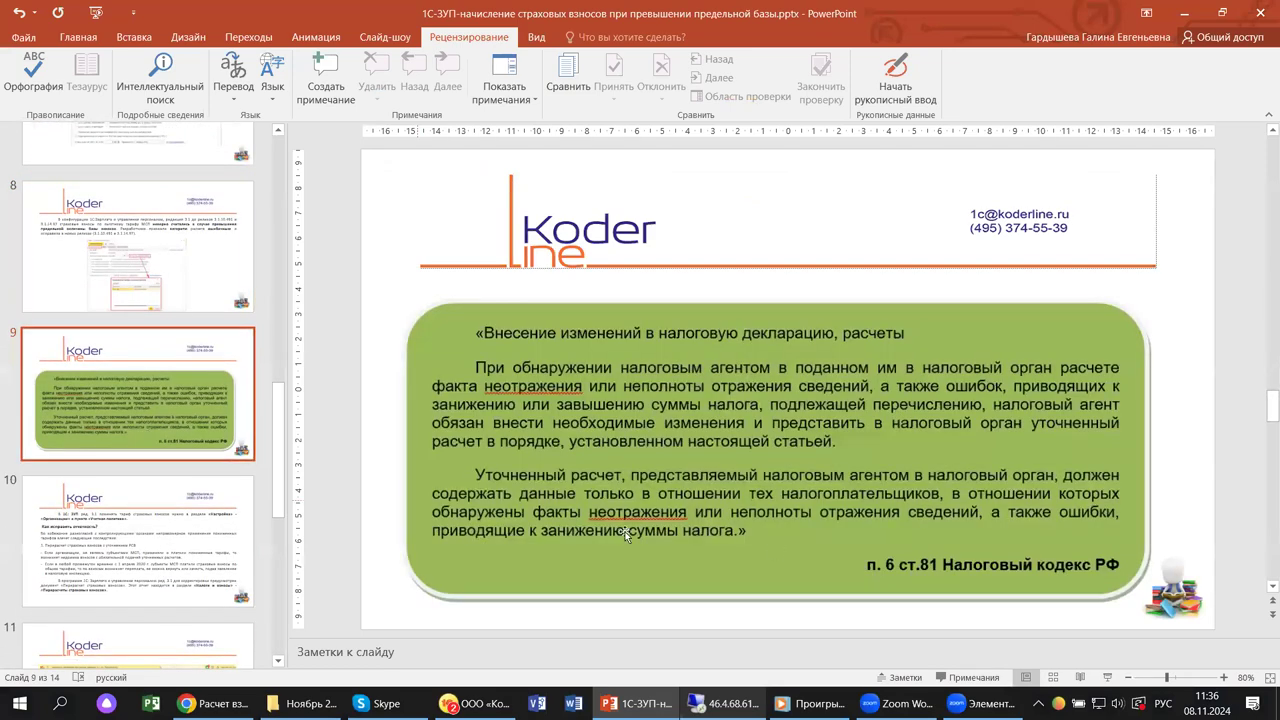
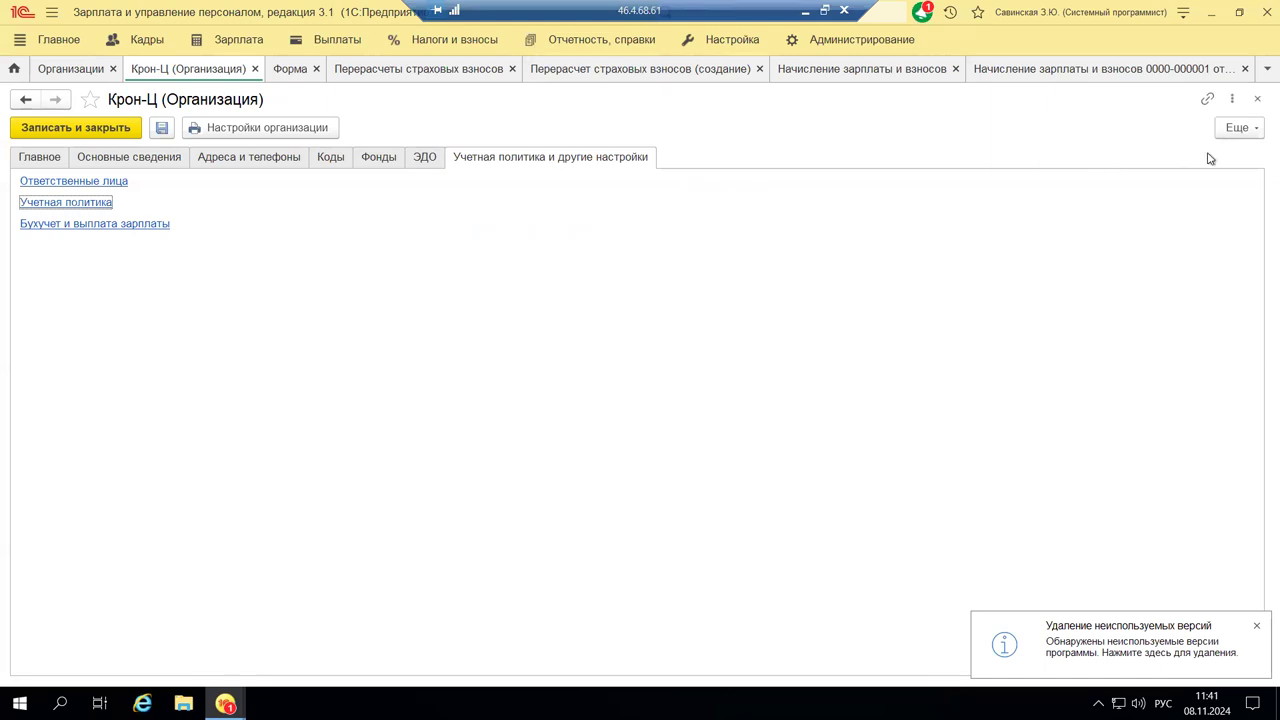
Close the Крон-Ц organization card and bring up a new «Перерасчет страховых взносов» document from the contribution recalculations list.
click(1257, 99)
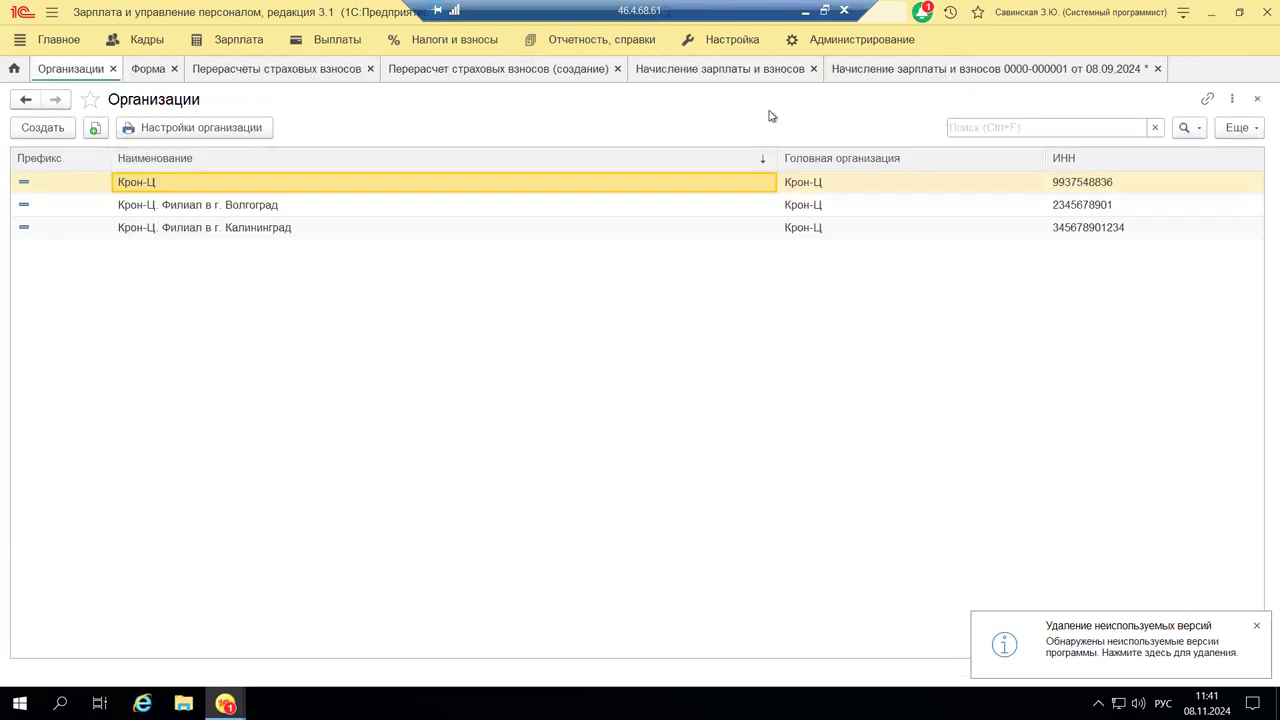
click(445, 42)
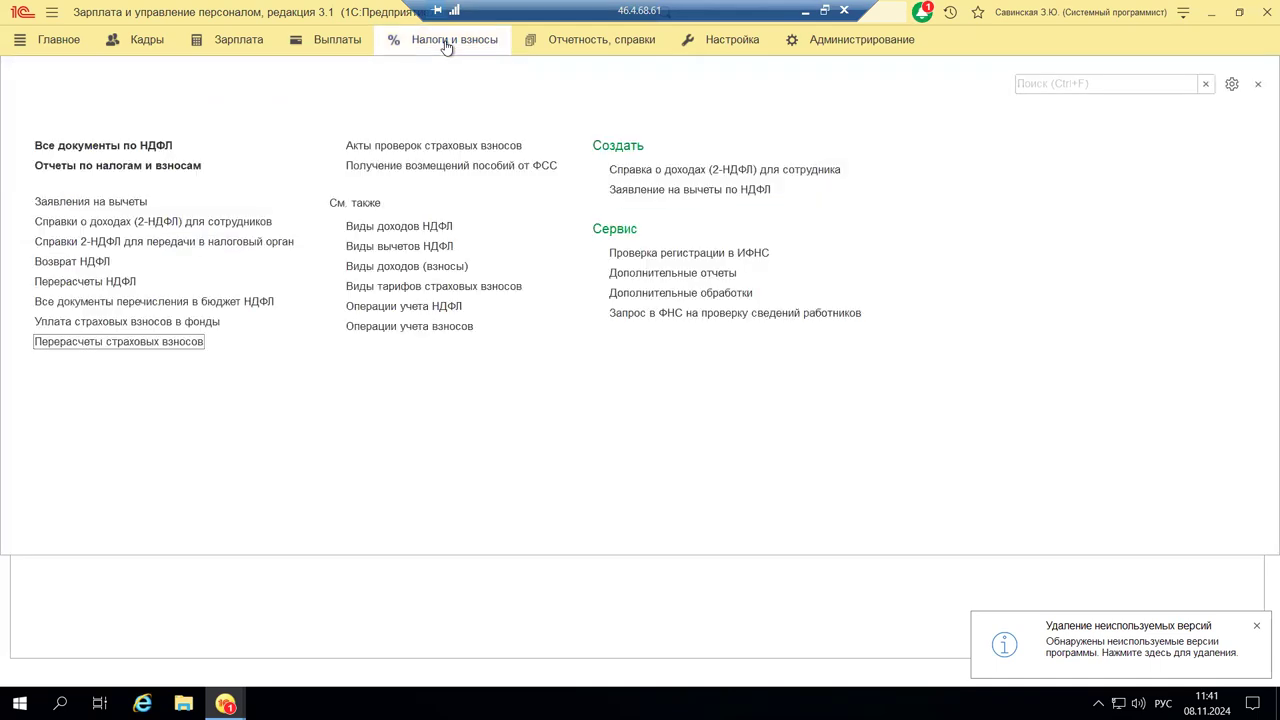
click(114, 344)
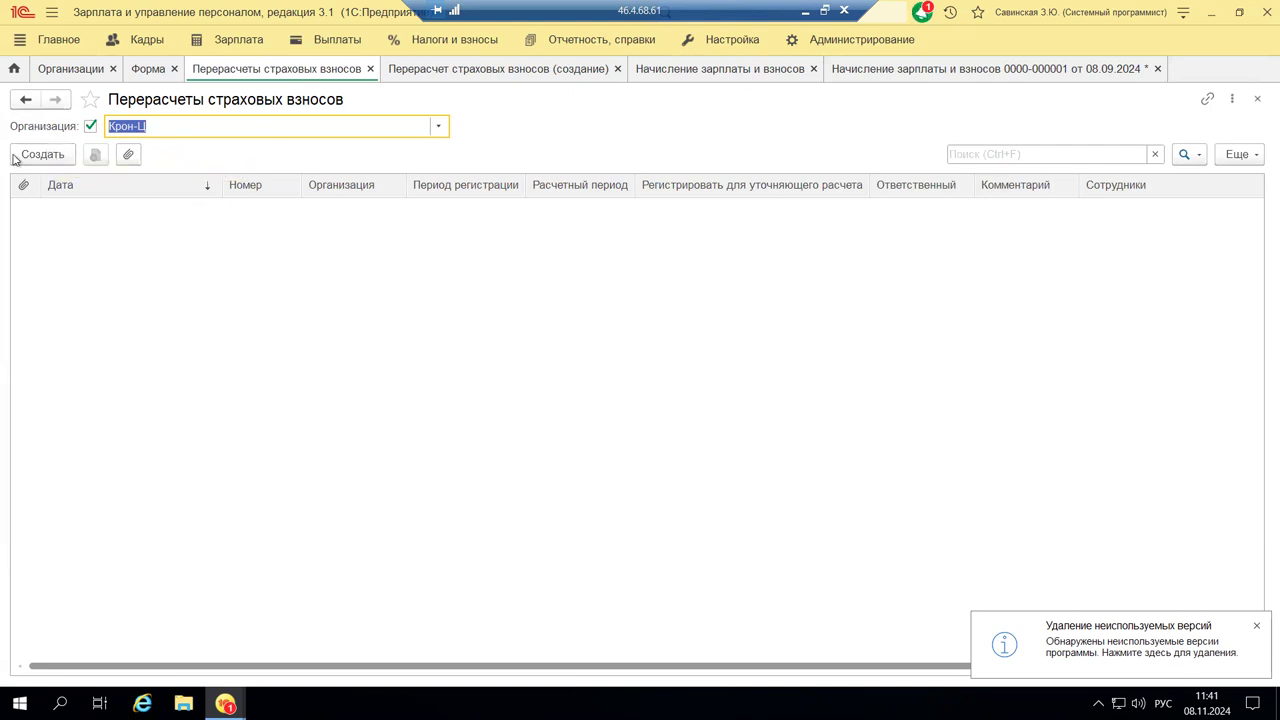
click(57, 152)
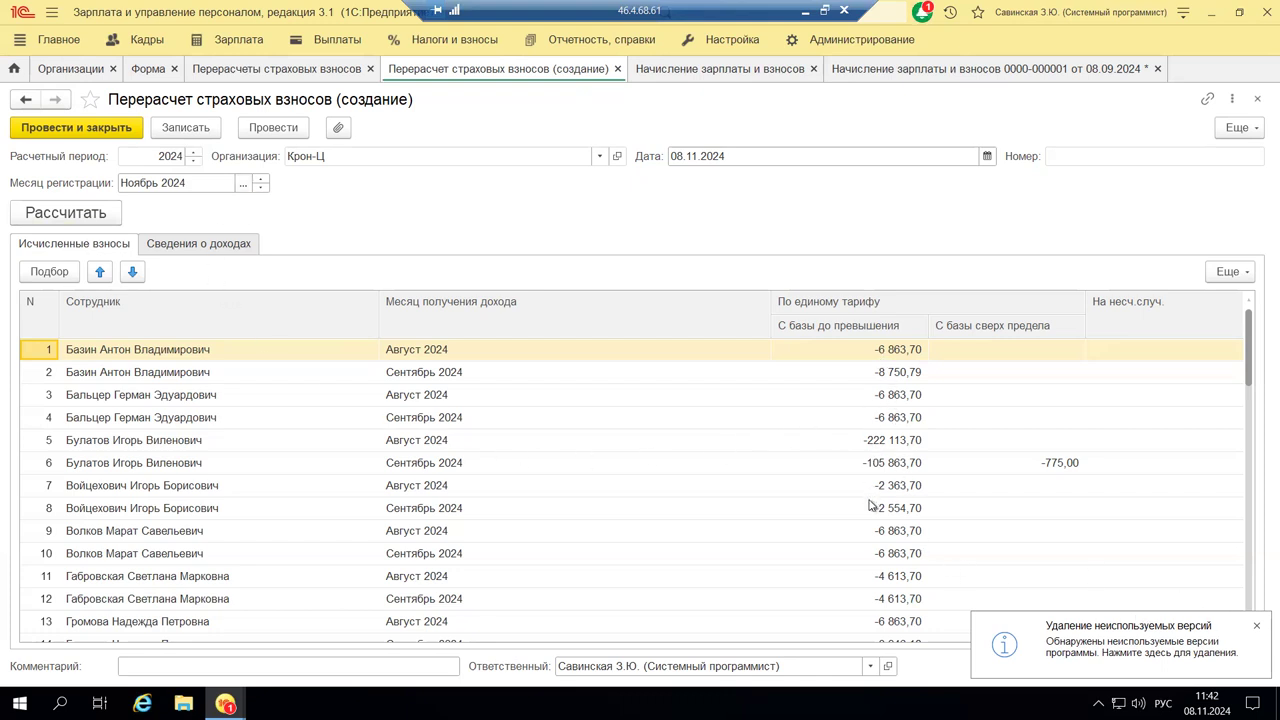
Examine the recalculated contributions below and above the base limit in rows 5 and 6 for August and September 2024, then close the document.
click(957, 465)
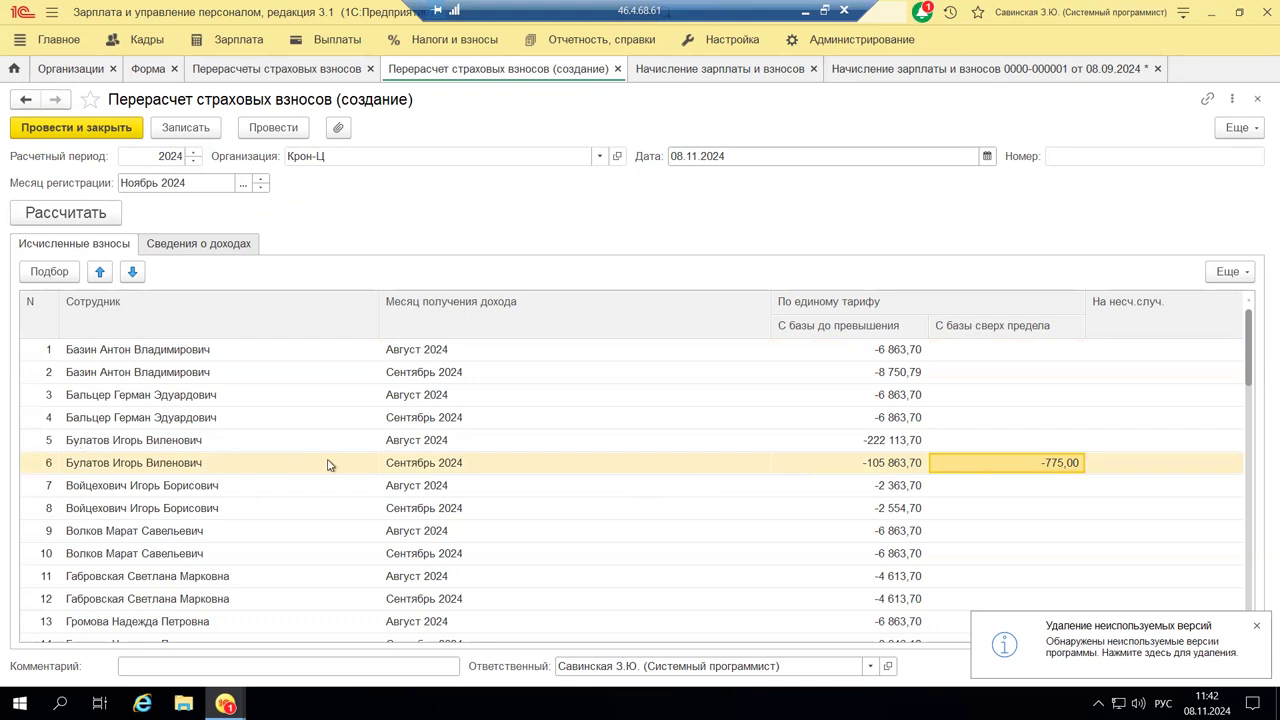
click(900, 442)
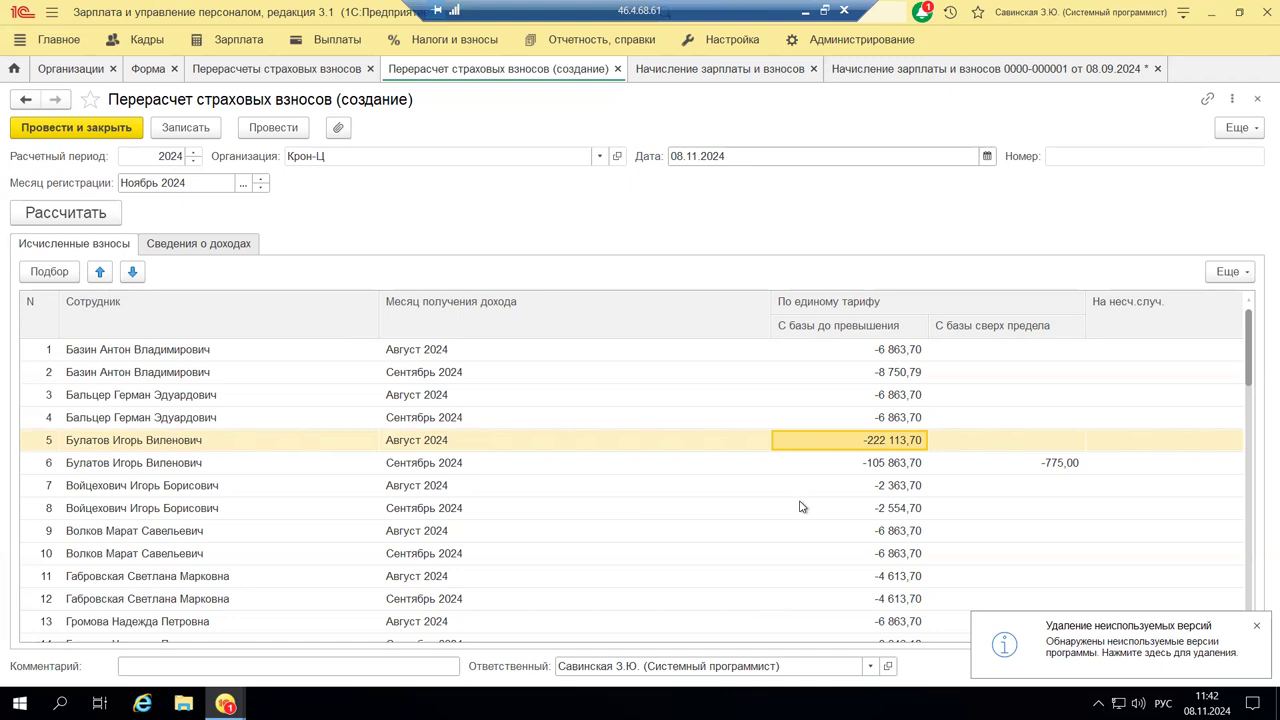
click(446, 466)
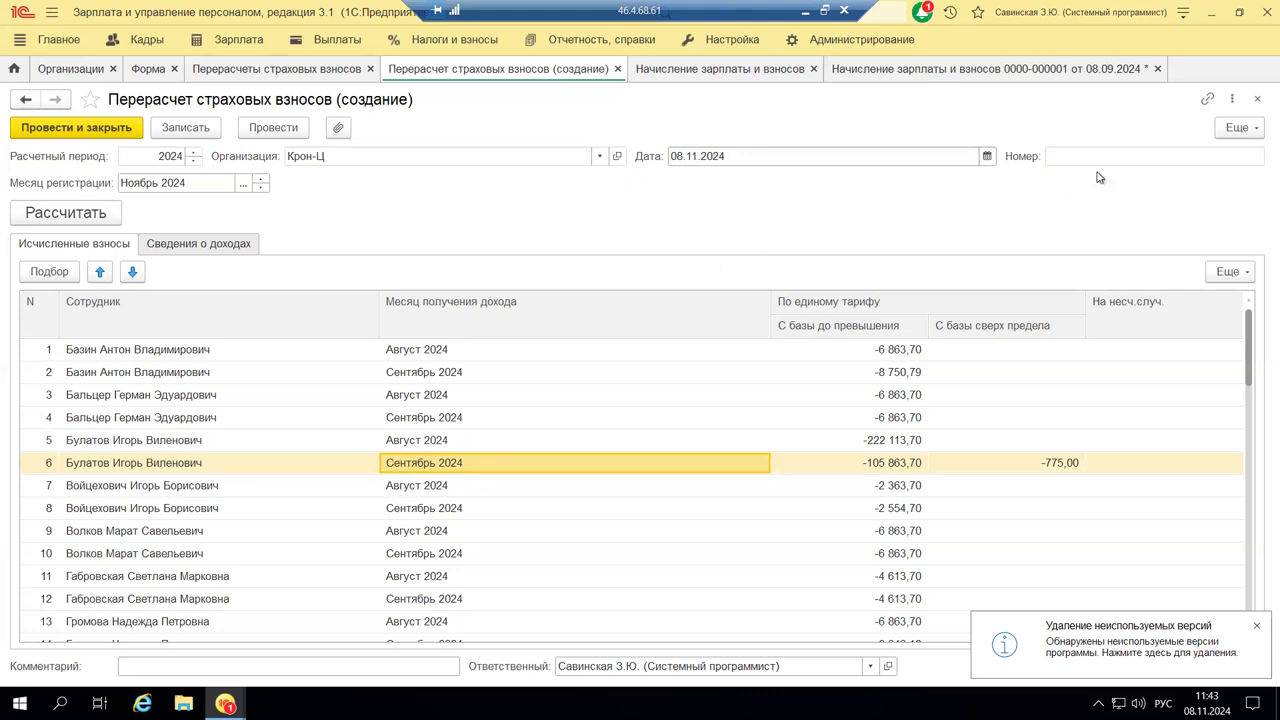
click(1259, 102)
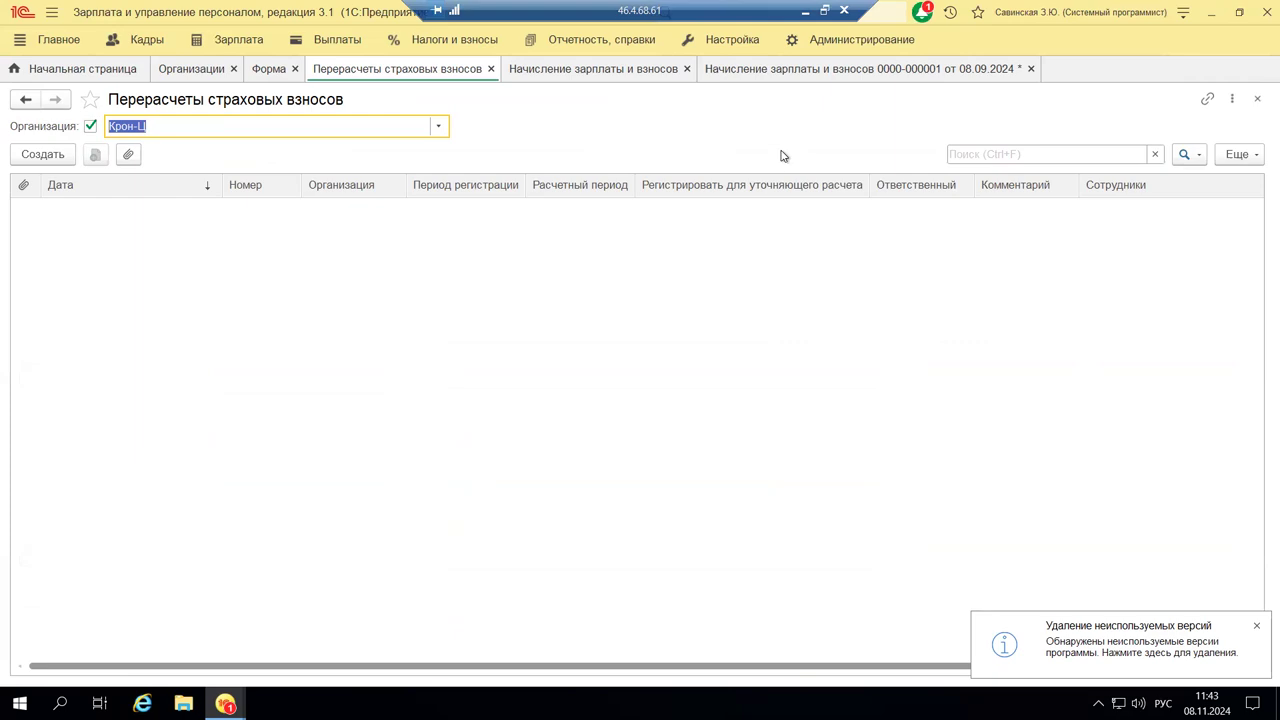
Return to the PowerPoint presentation and show slide 12 on recalculating contributions in the payroll accrual document.
click(804, 12)
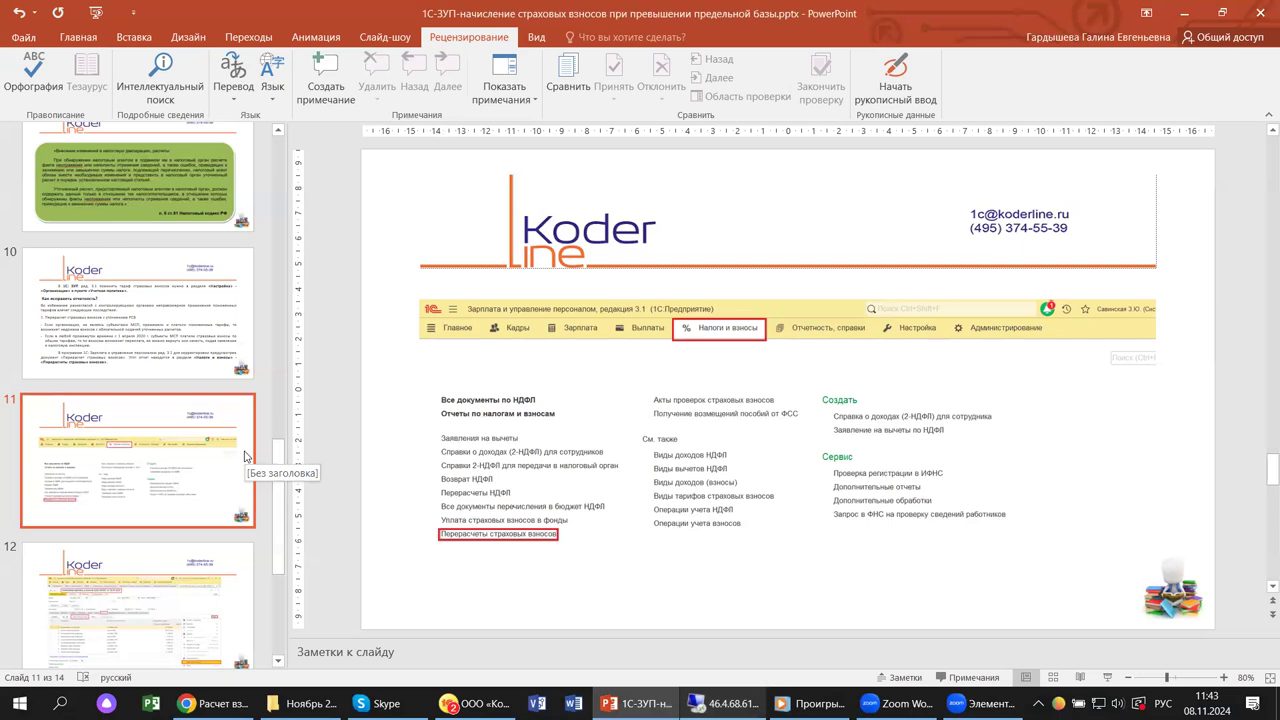
scroll(245, 456, down, 5)
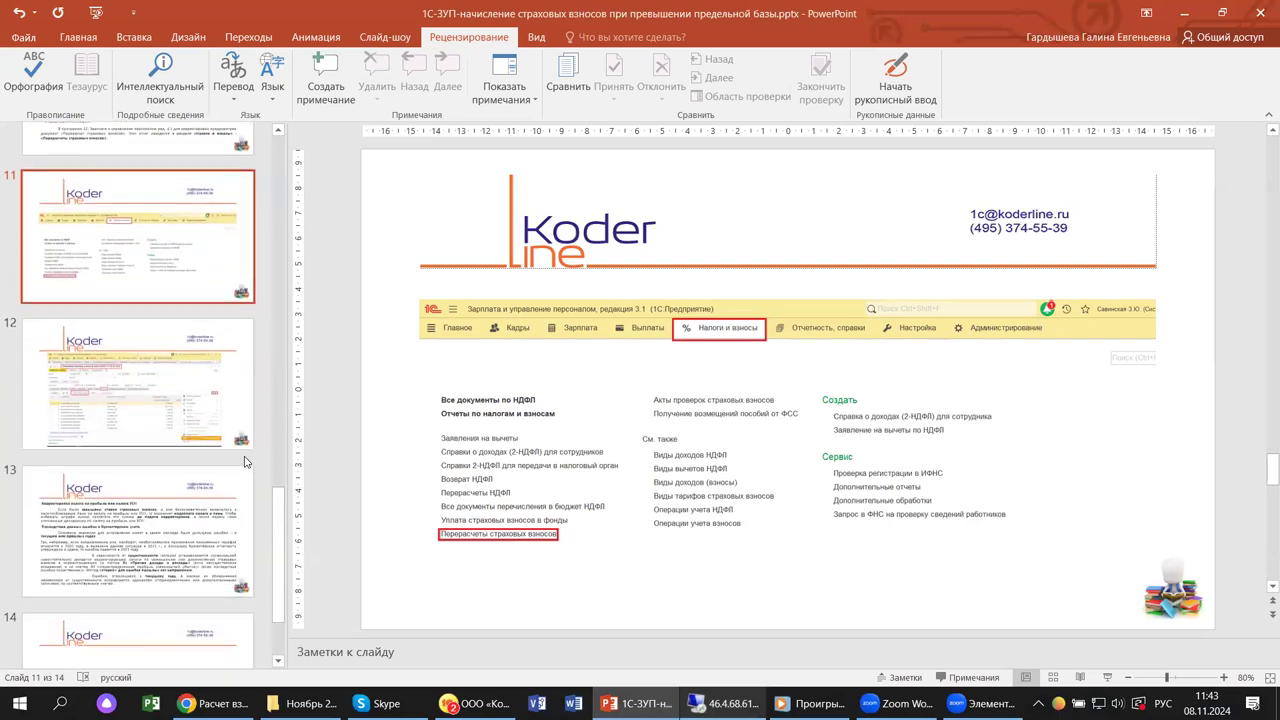
click(122, 306)
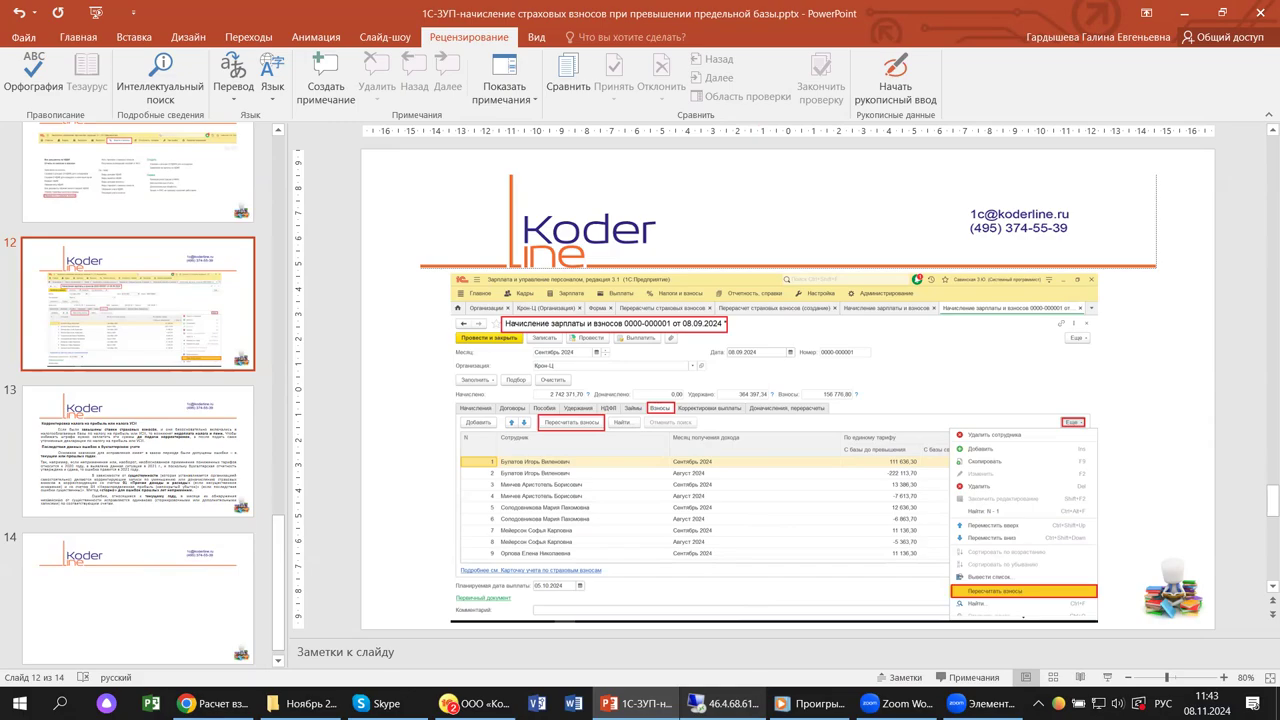
Switch back to the payroll base, close the contribution recalculations list and open the «Начисление зарплаты и взносов» document list.
click(720, 703)
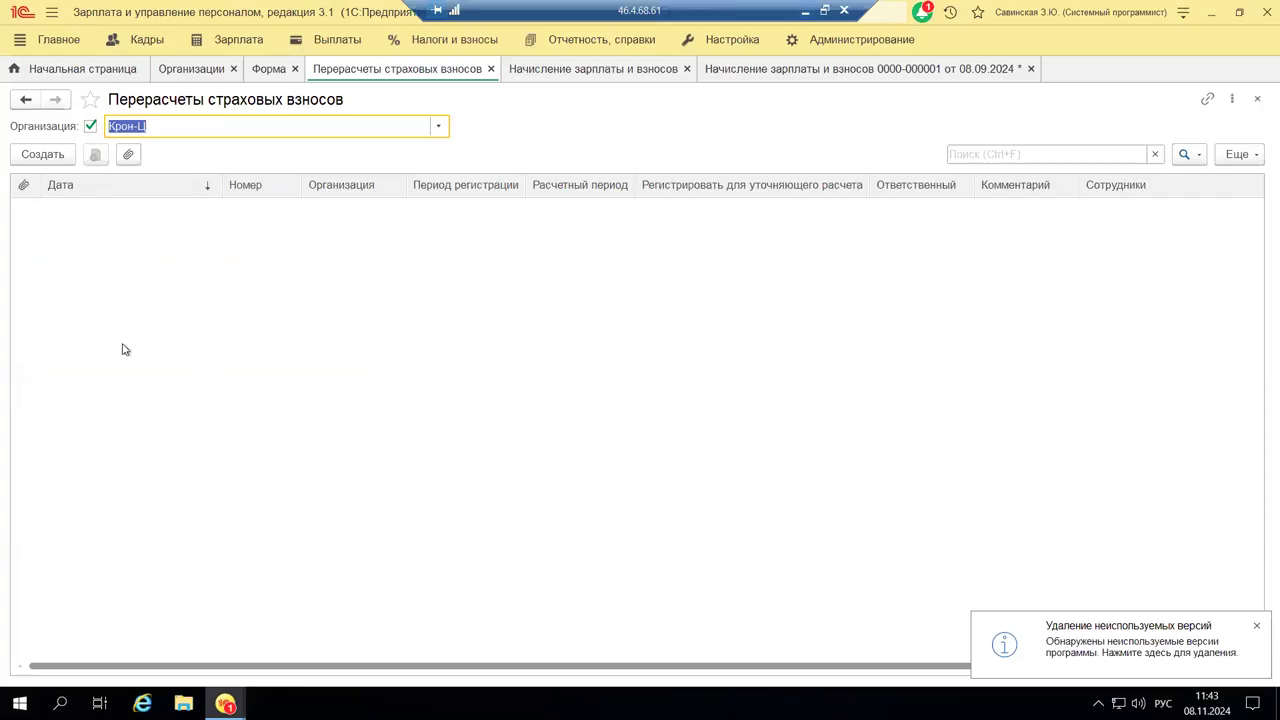
click(1257, 99)
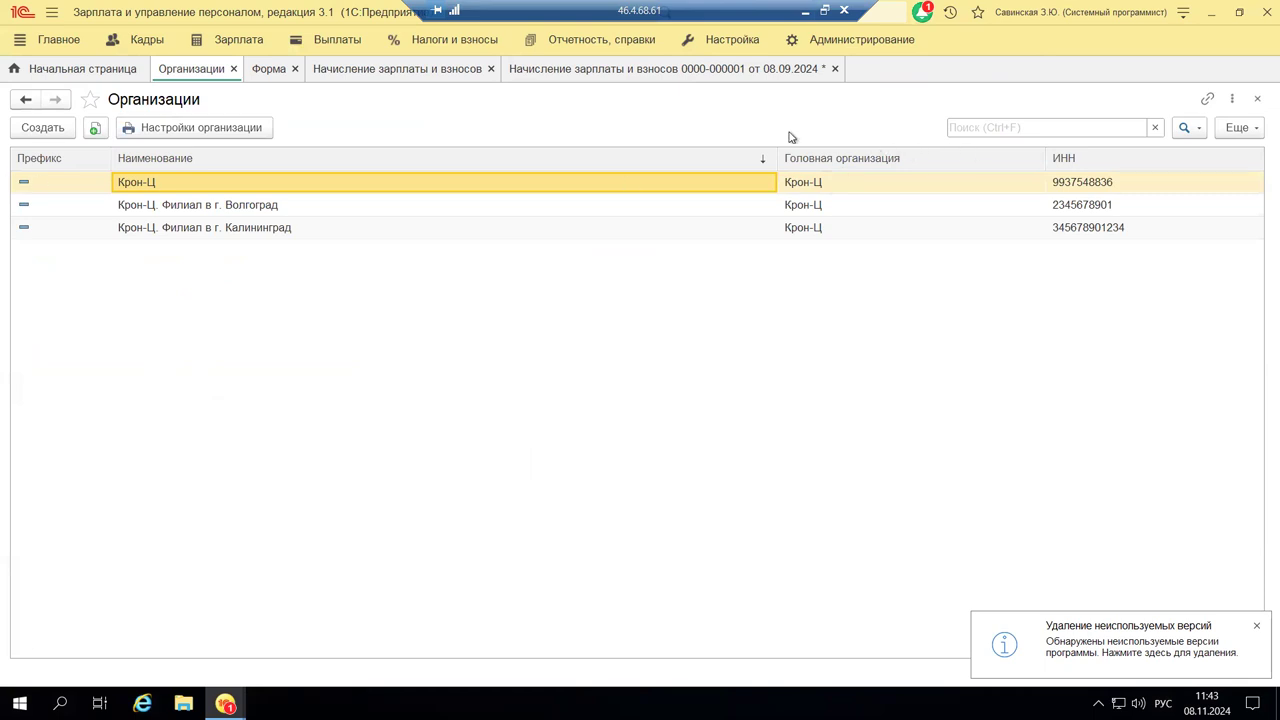
click(217, 45)
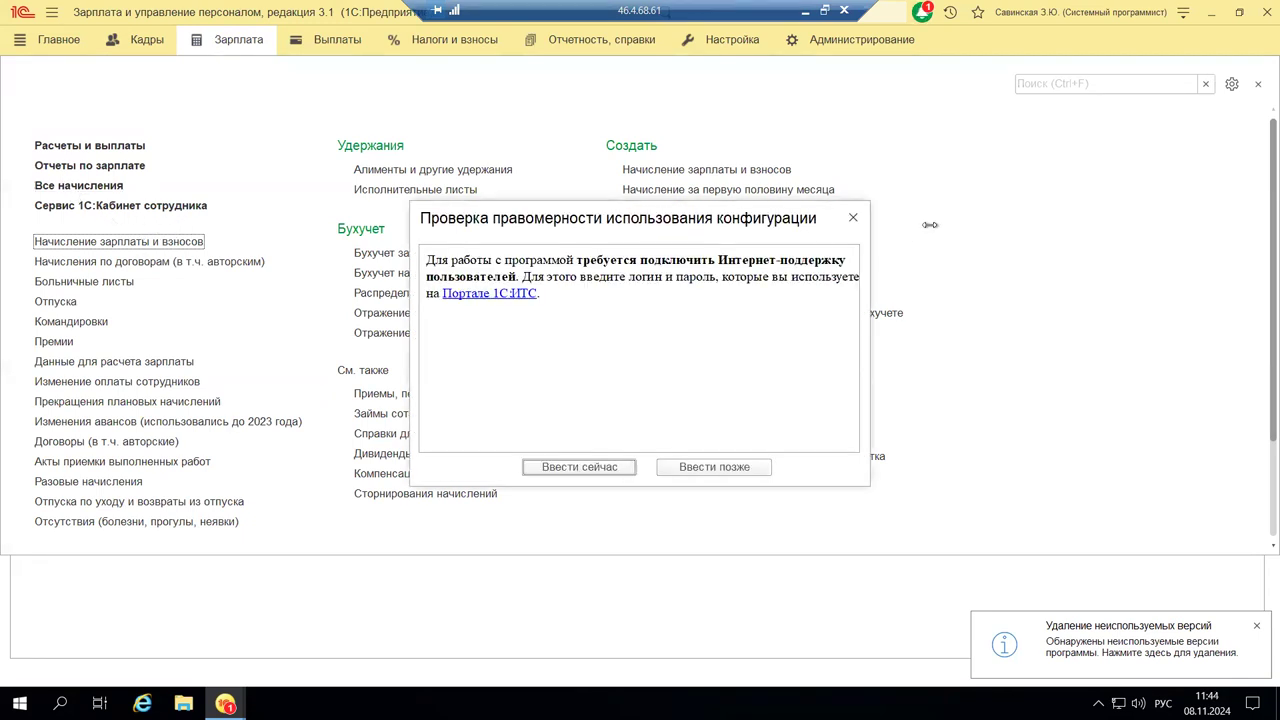
click(851, 220)
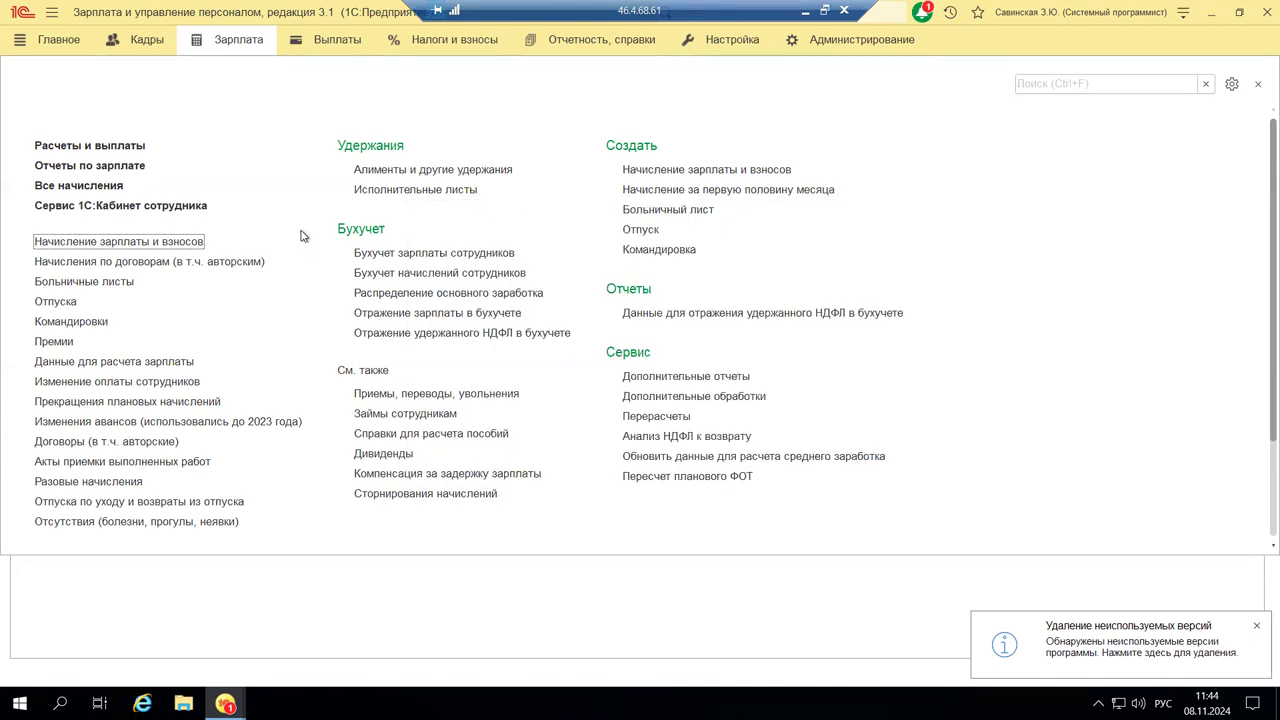
click(193, 243)
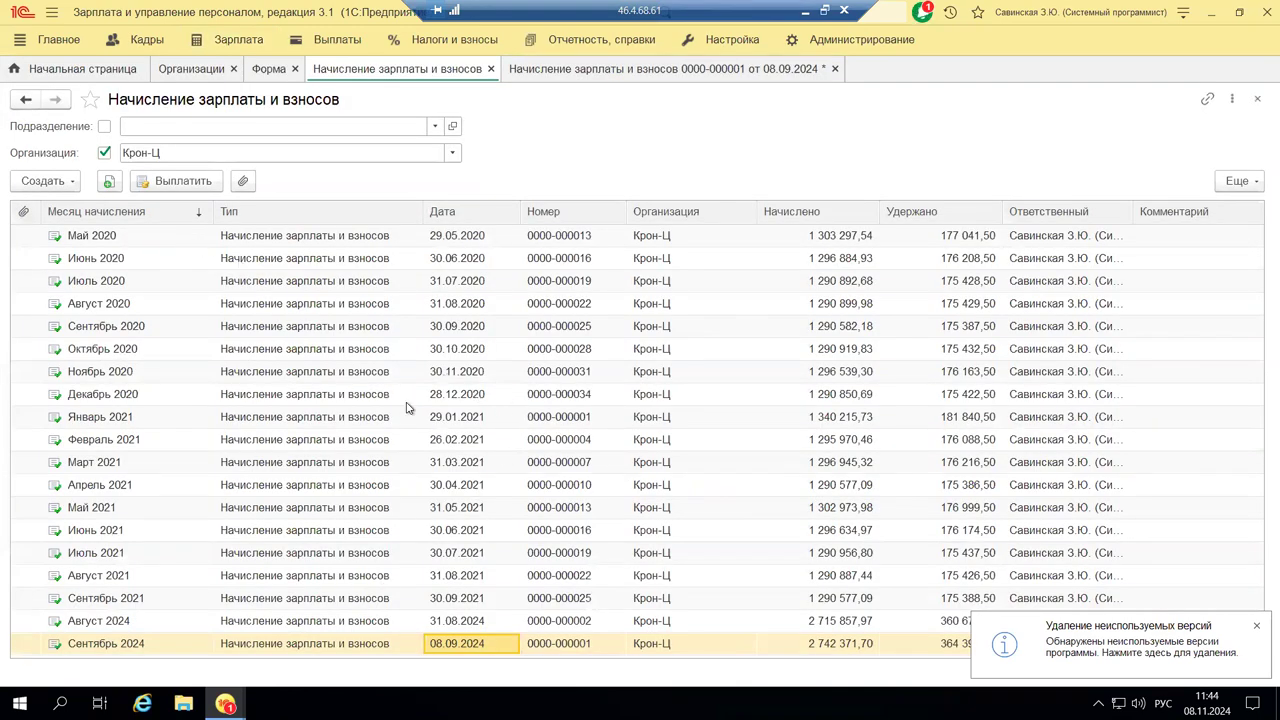
Open the August 2024 «Начисление зарплаты и взносов» document, look over its accruals and close it.
click(320, 624)
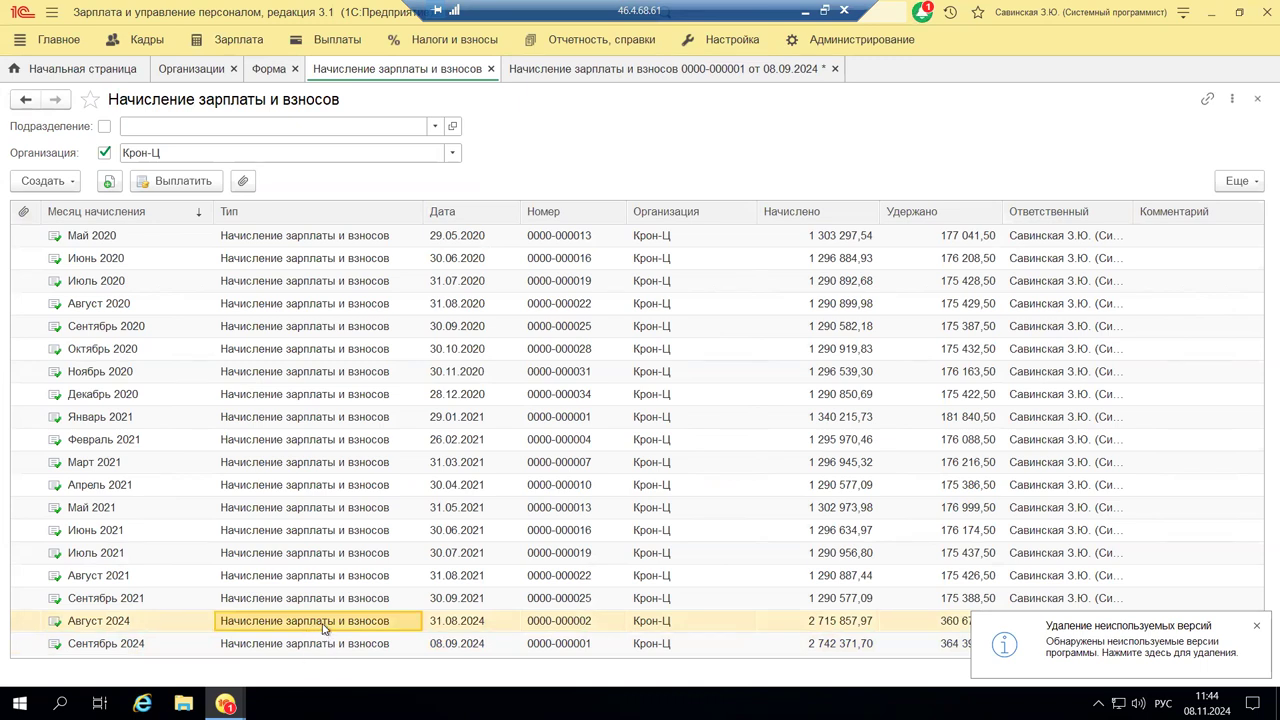
double_click(320, 621)
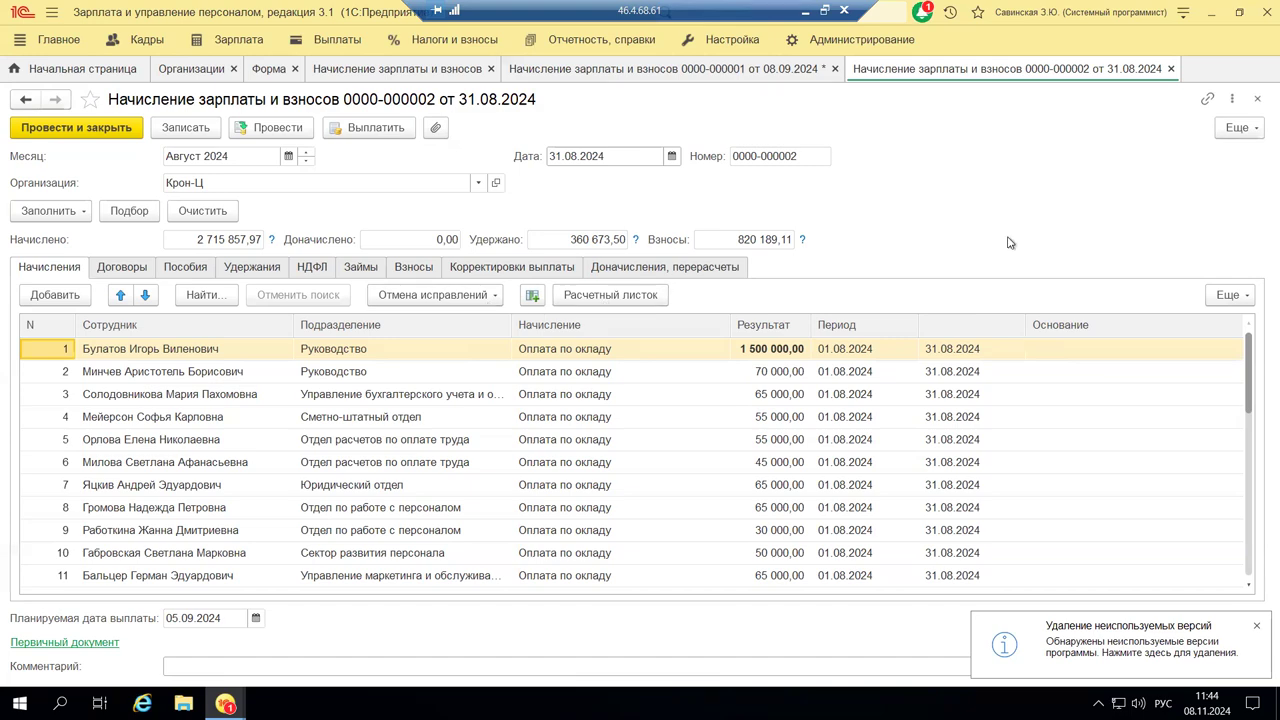
click(1257, 98)
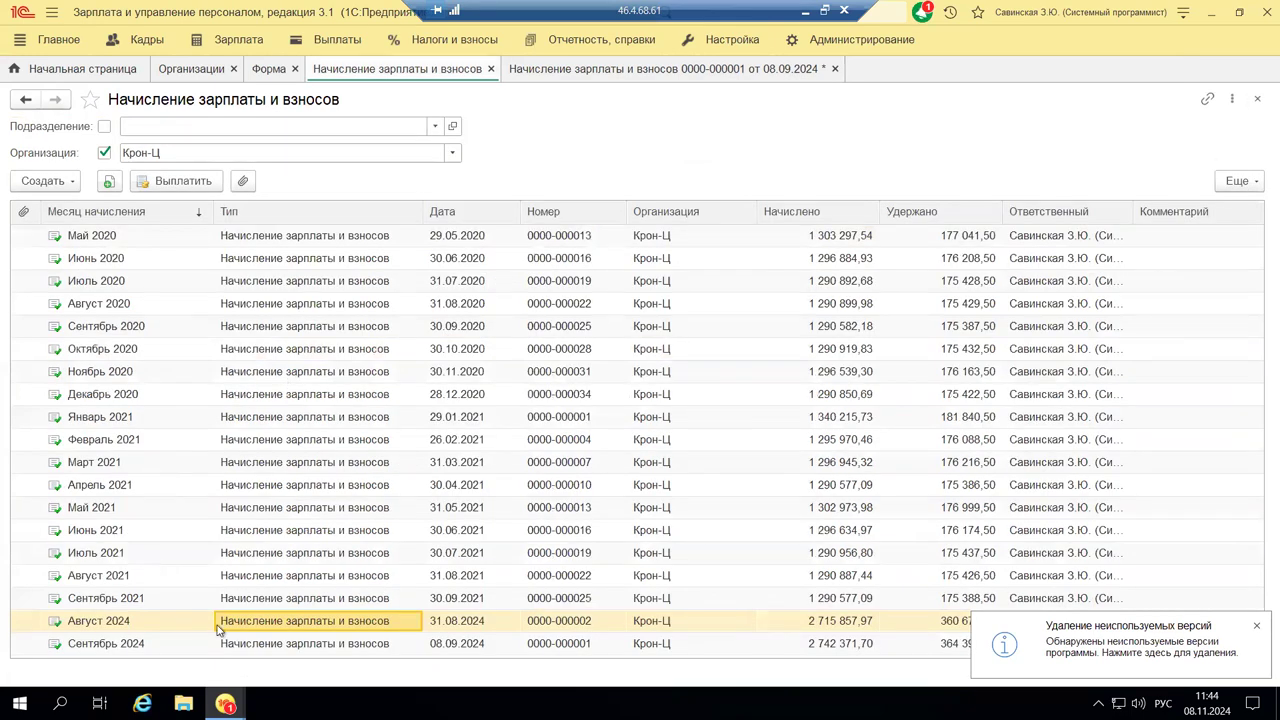
Open the September 2024 «Начисление зарплаты и взносов» document, look over its accruals and contributions, and locate the «Пересчитать взносы» command.
double_click(355, 645)
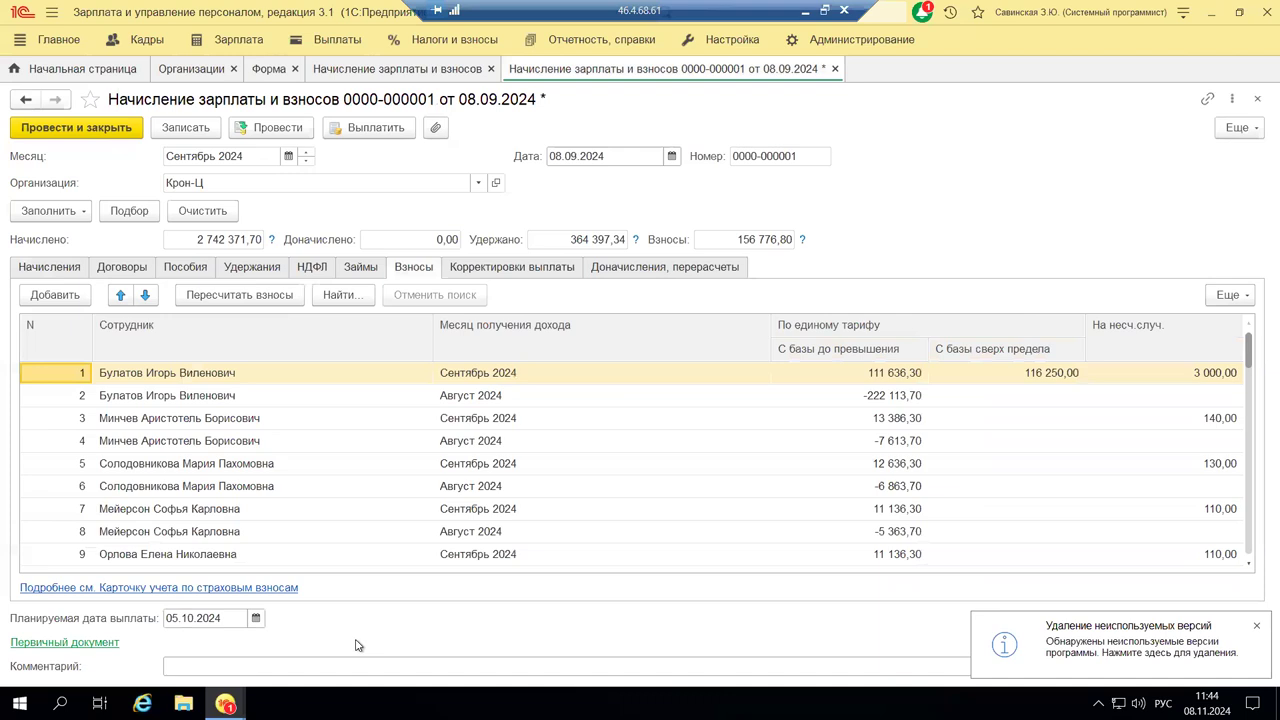
click(58, 268)
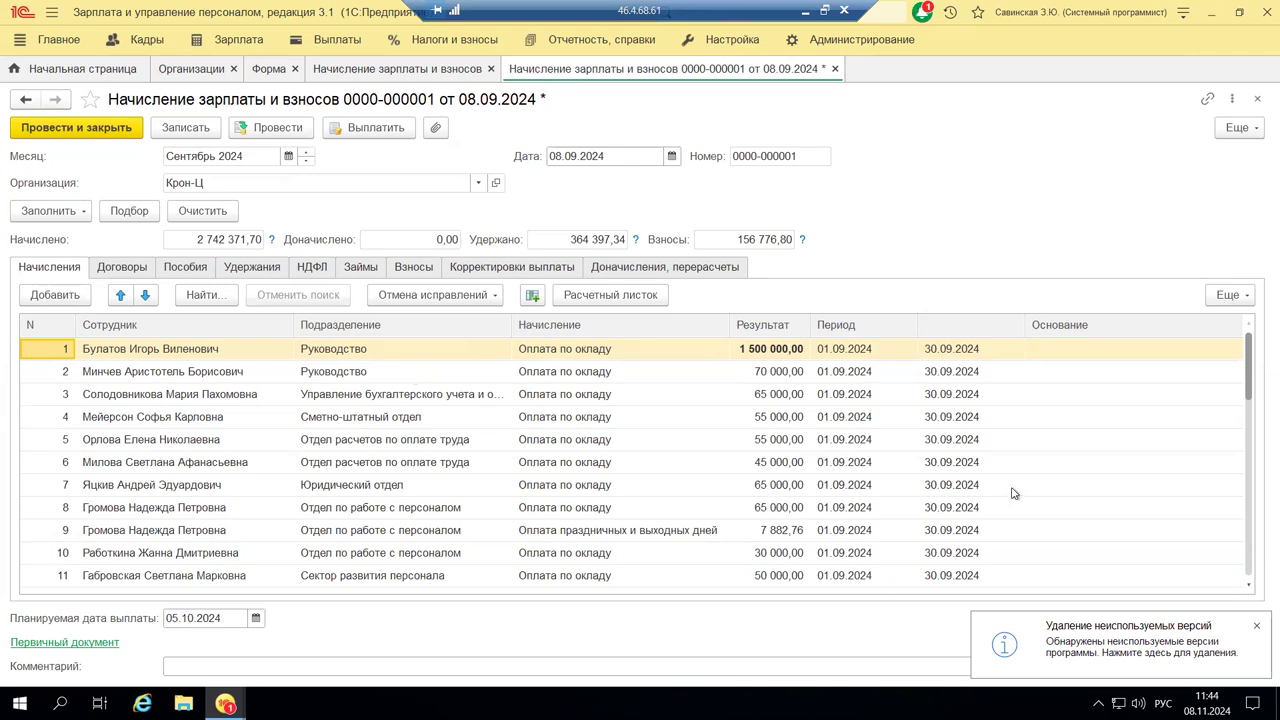
click(414, 270)
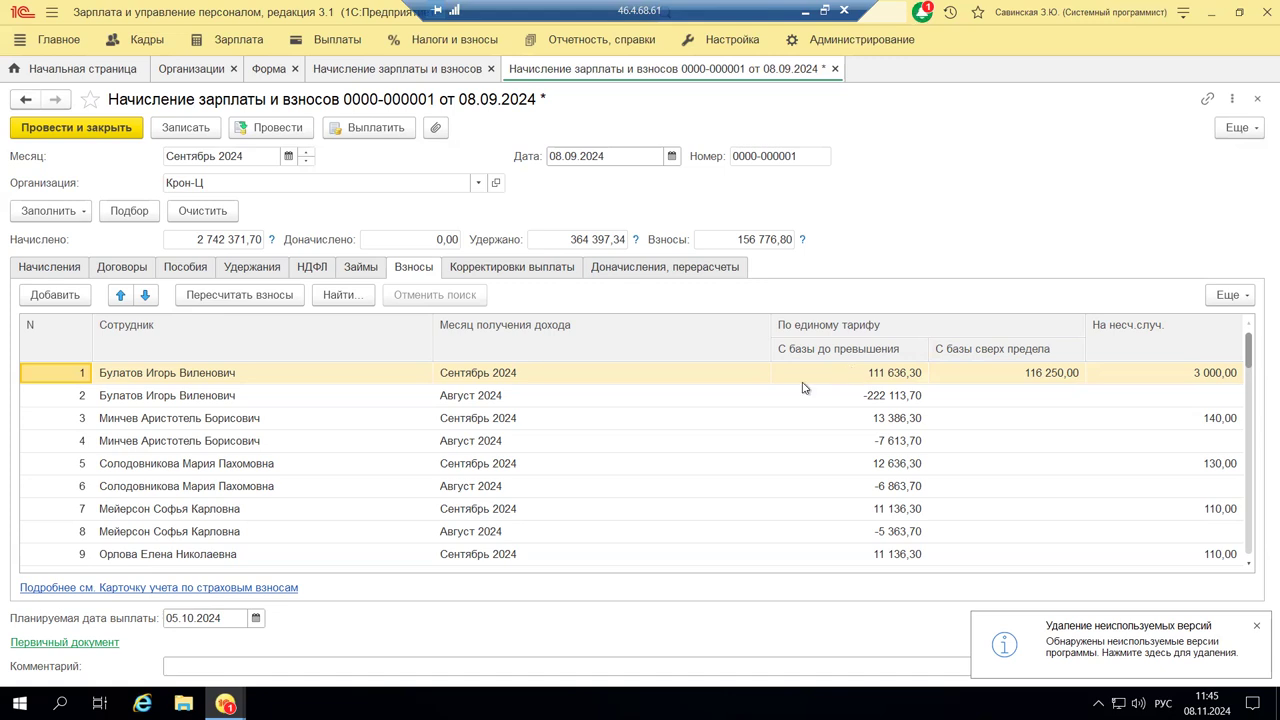
click(219, 299)
click(1226, 295)
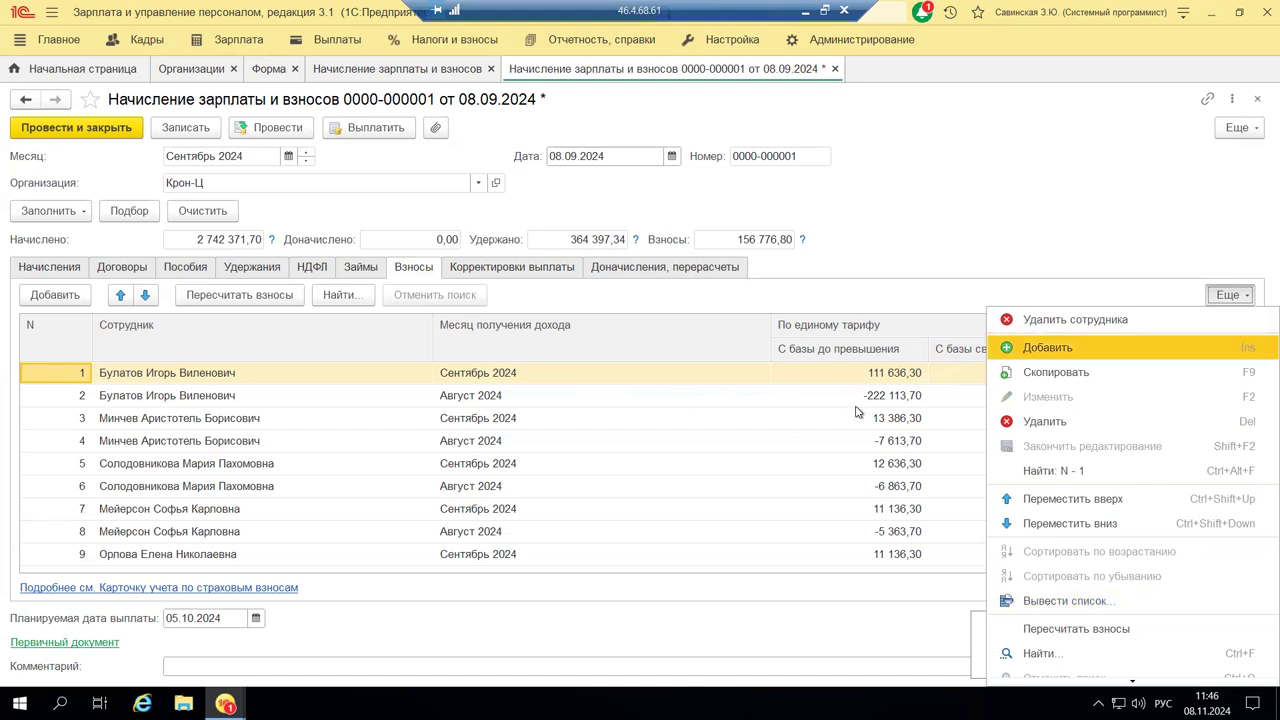
Close the September 2024 payroll accrual document without saving its changes.
click(1255, 101)
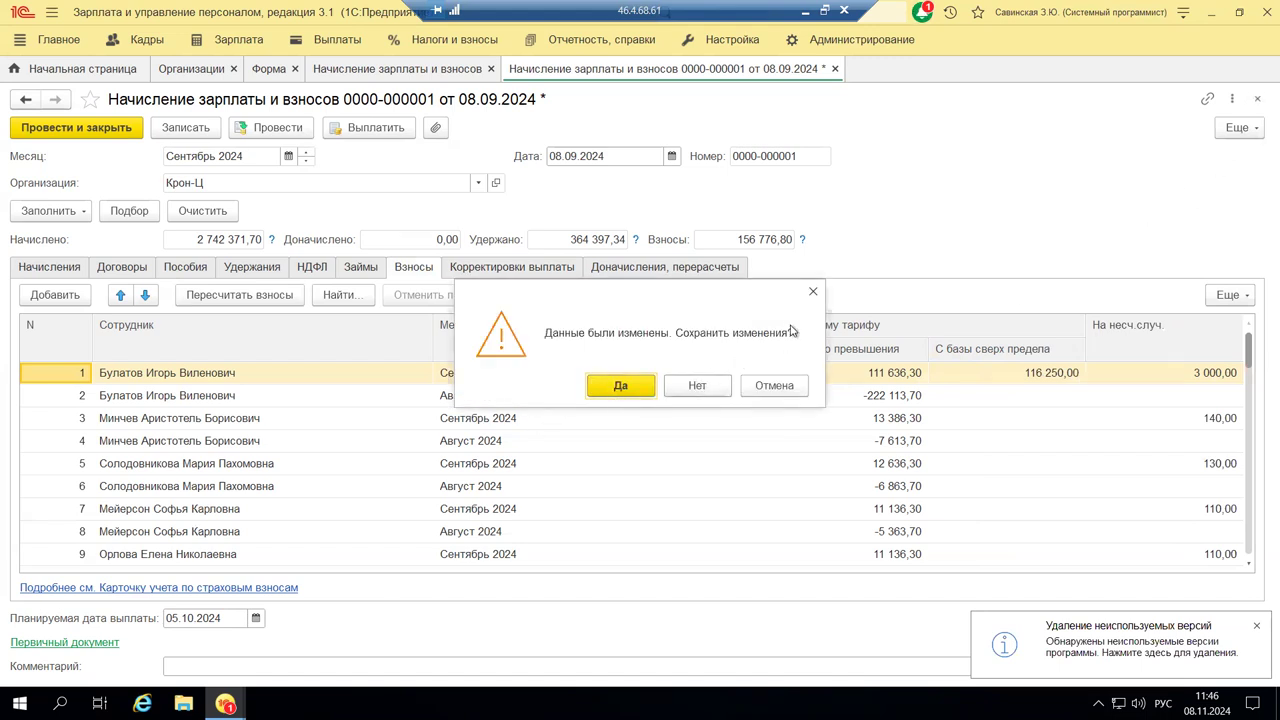
click(813, 291)
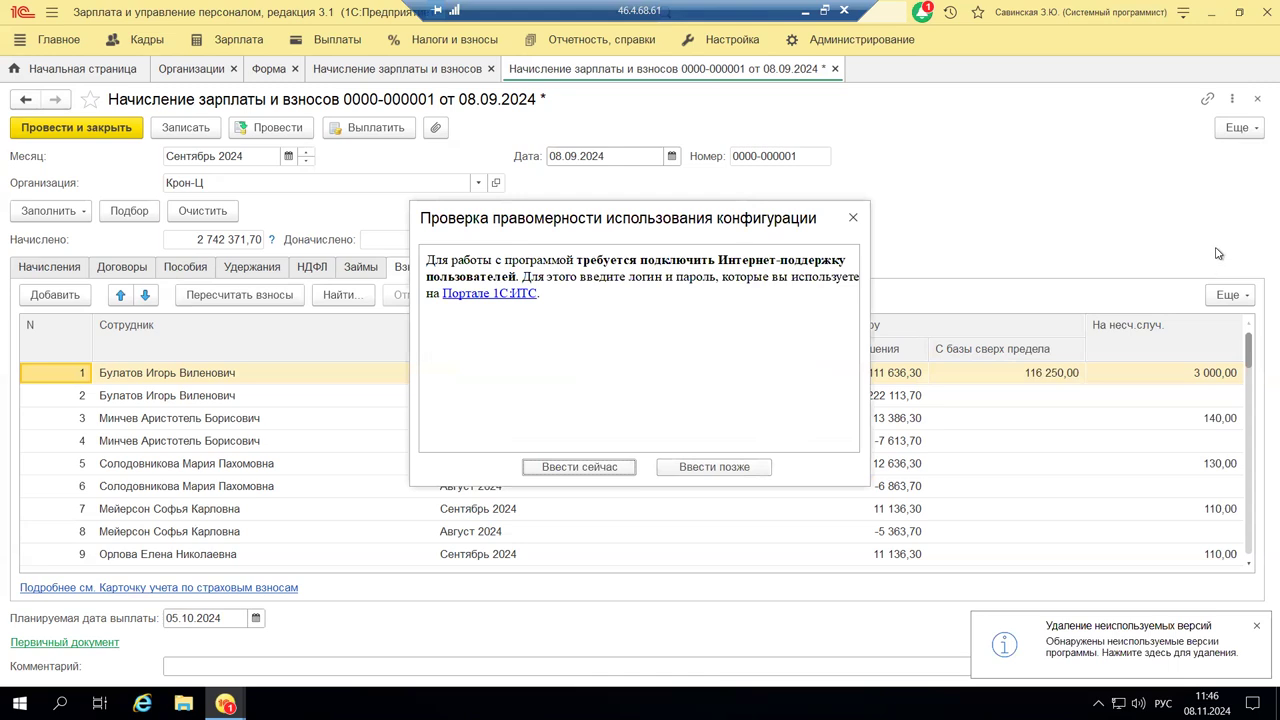
click(853, 218)
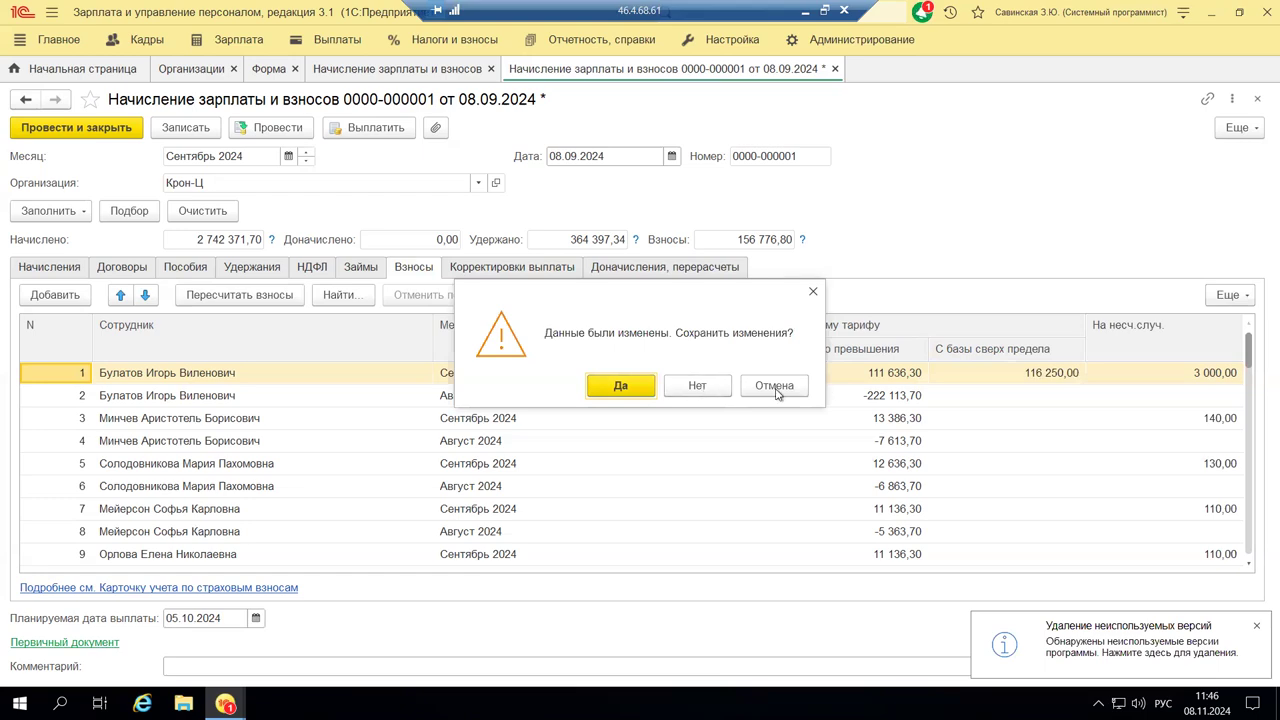
click(689, 390)
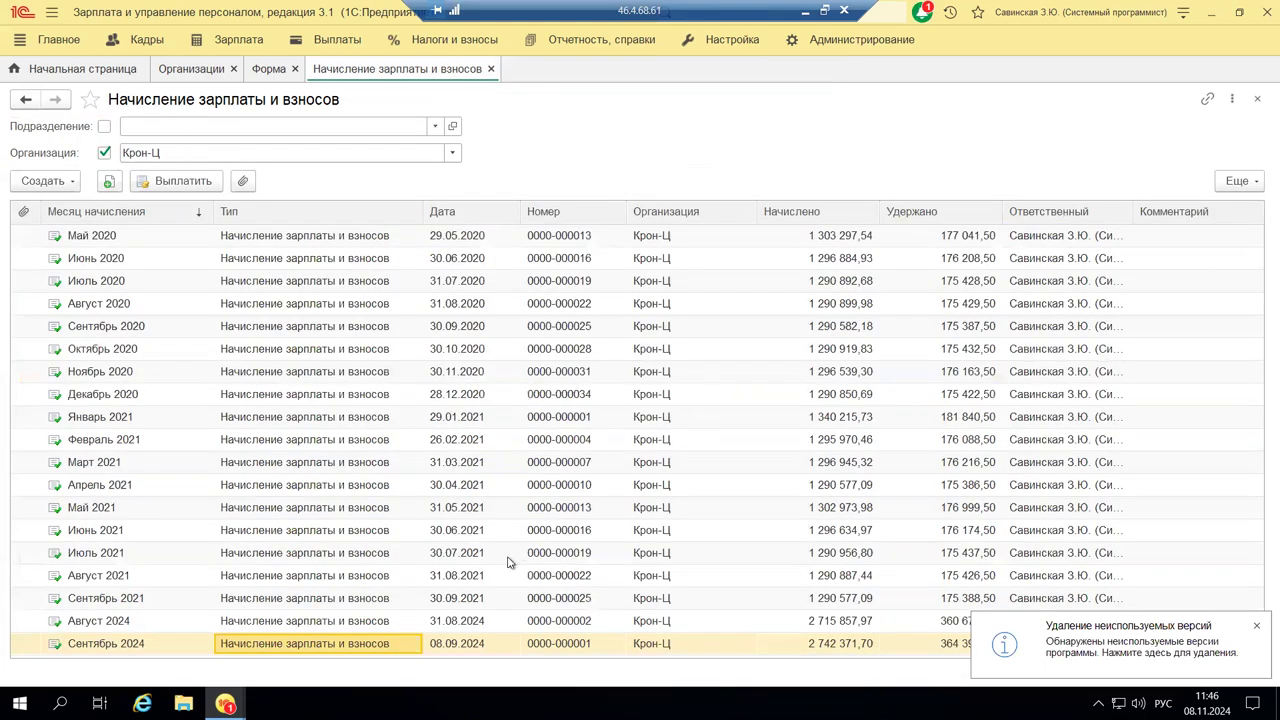
Switch to the PowerPoint presentation and show slide 13 on correcting profit or USN tax and the accounting consequences of contribution errors.
click(807, 12)
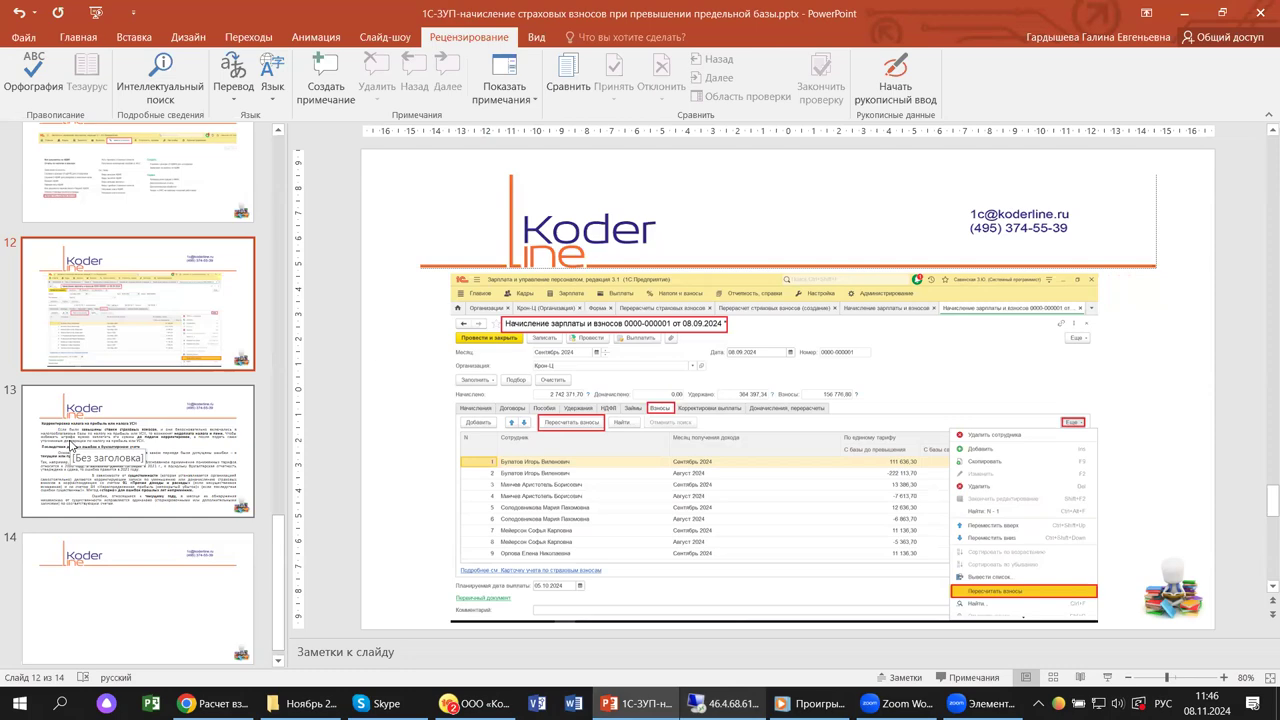
click(71, 446)
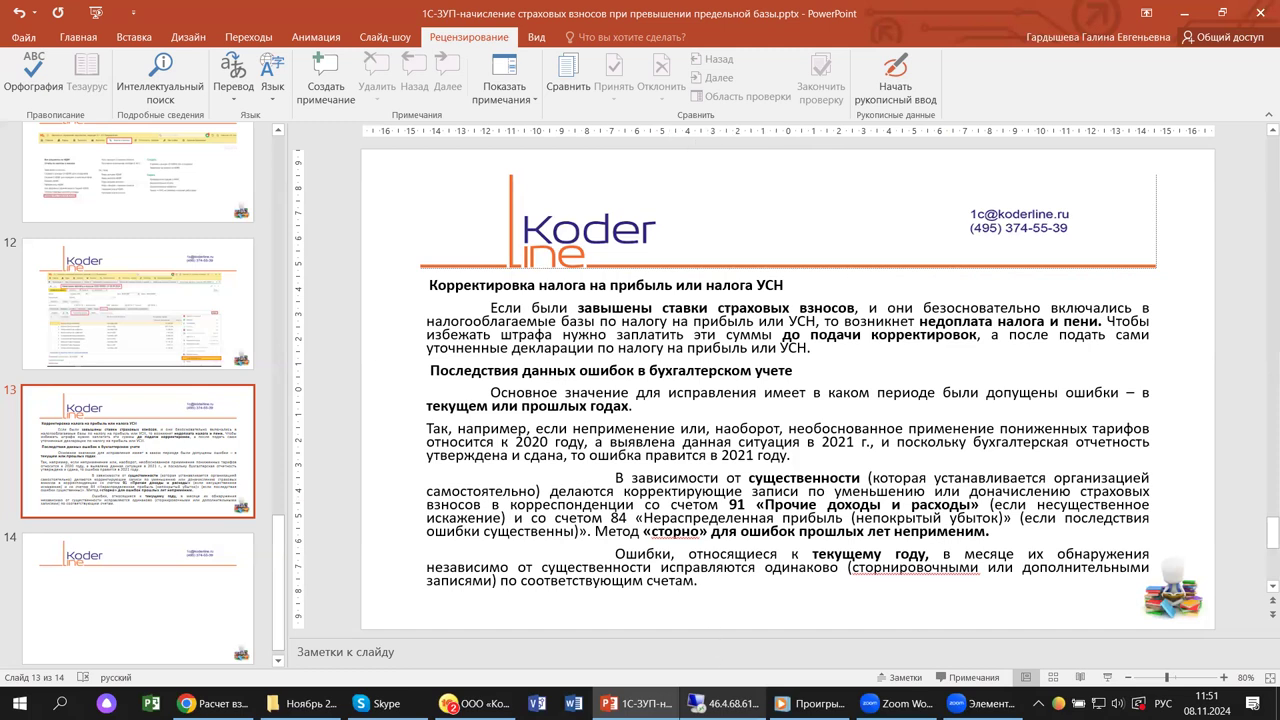
Switch back to the 1C payroll base and check that «Режим технического специалиста» is enabled in the program parameters.
click(728, 703)
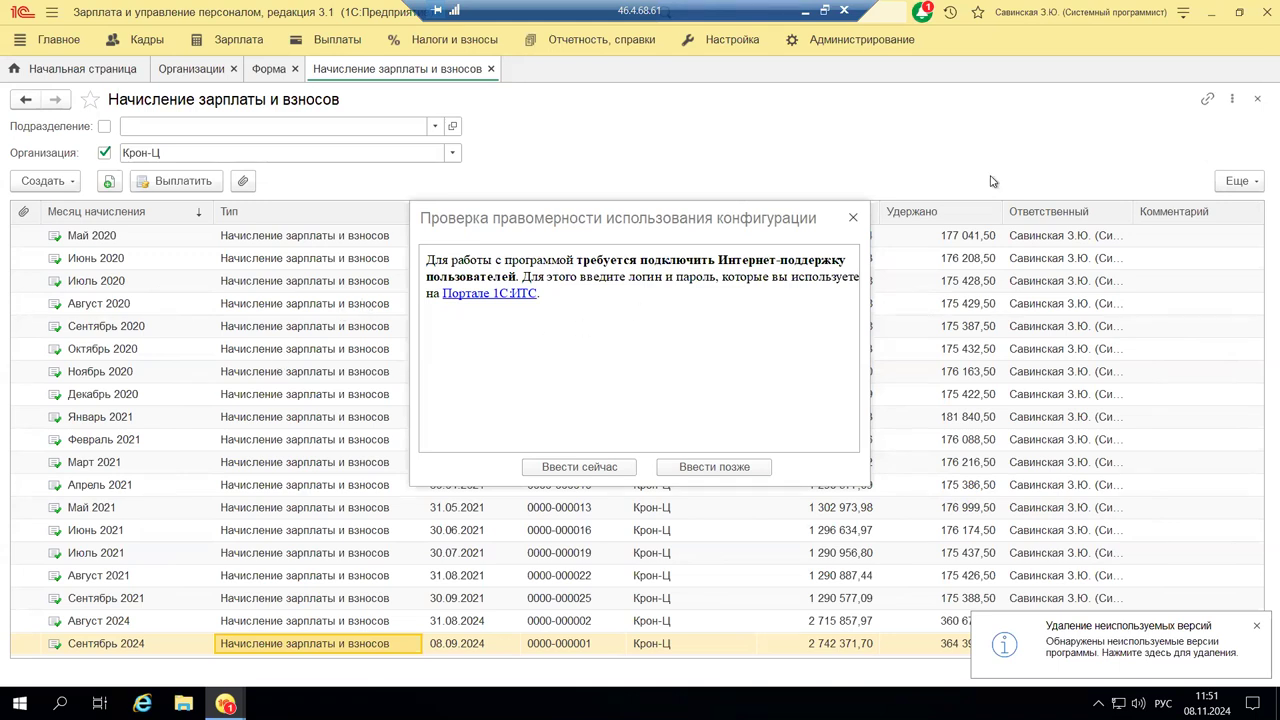
click(1182, 14)
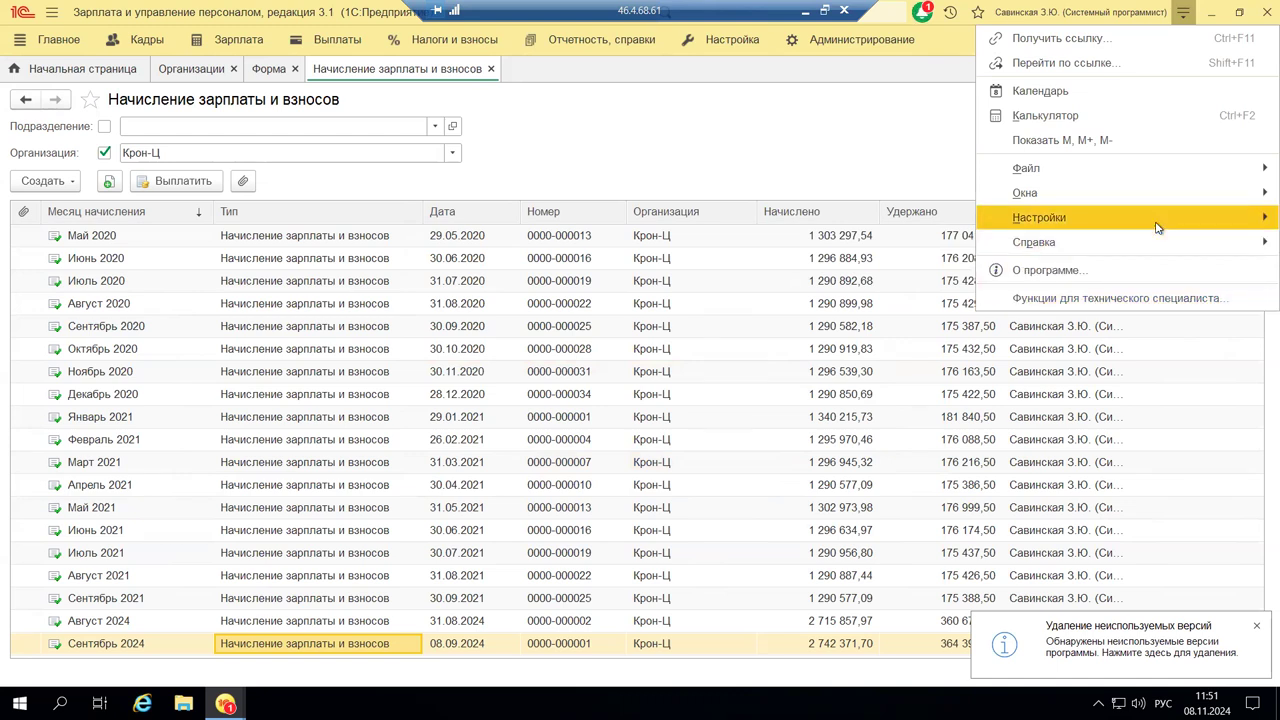
mouse_move(1156, 227)
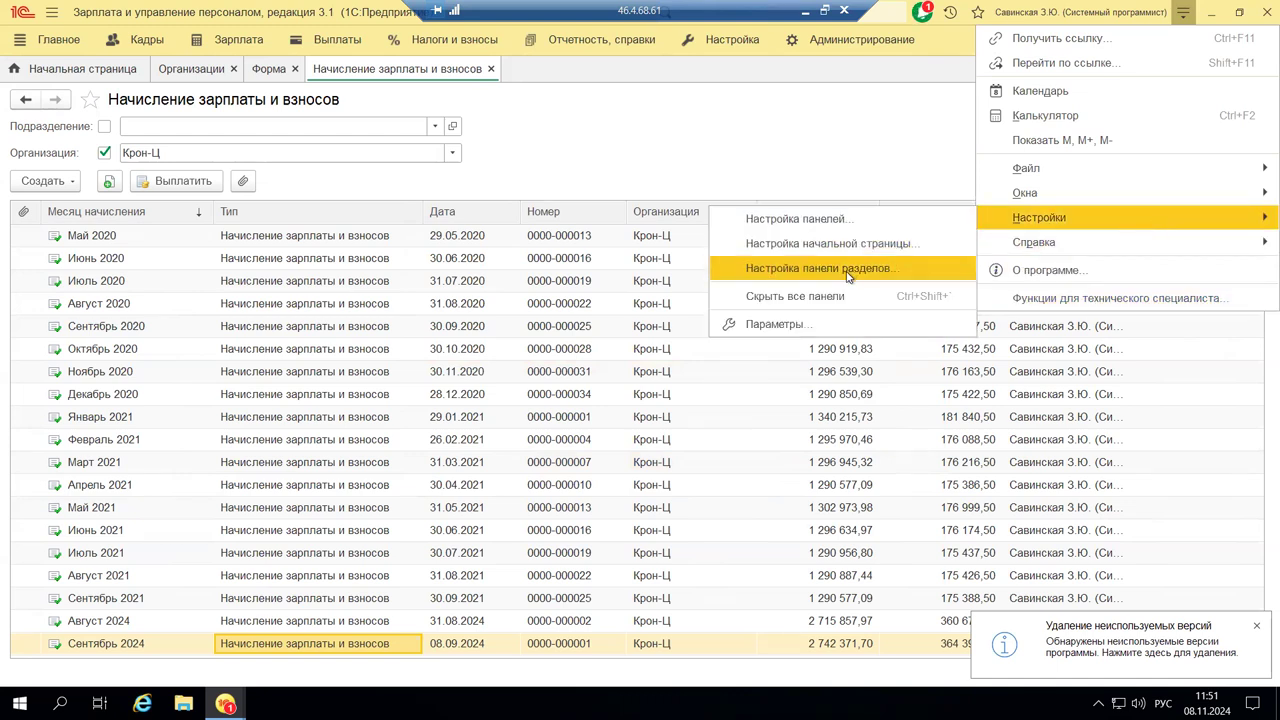
click(800, 330)
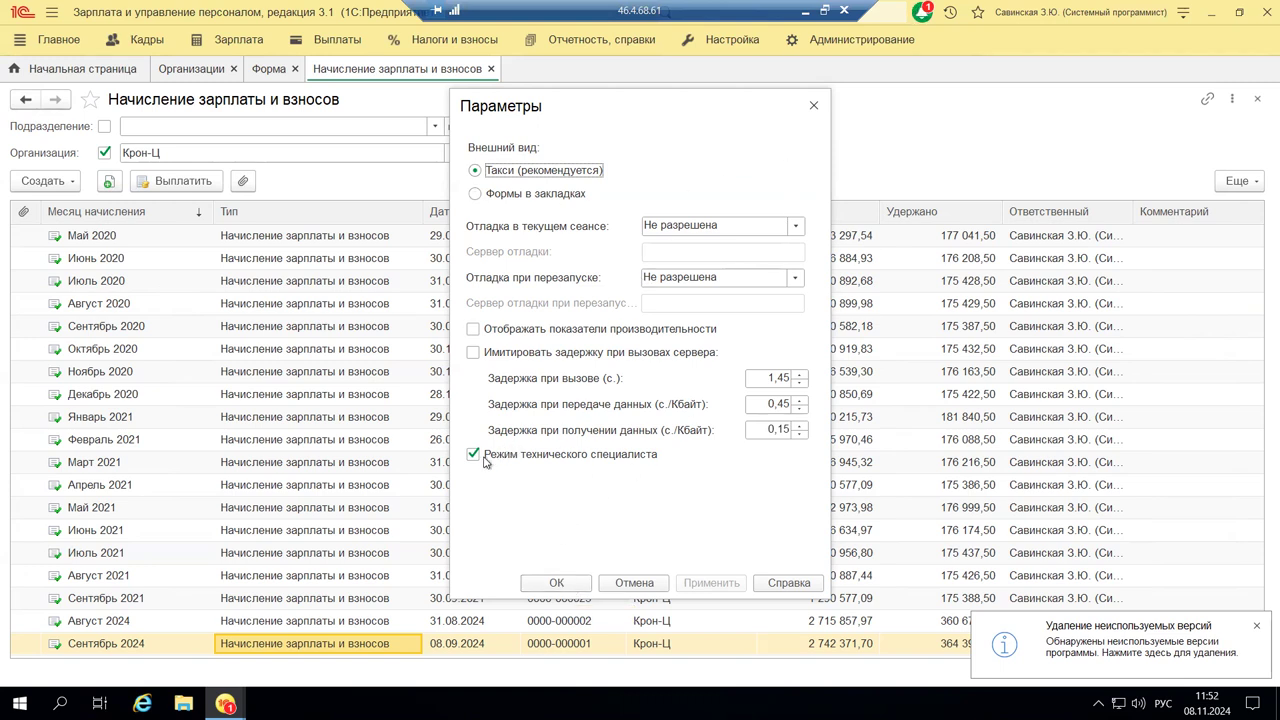
click(556, 583)
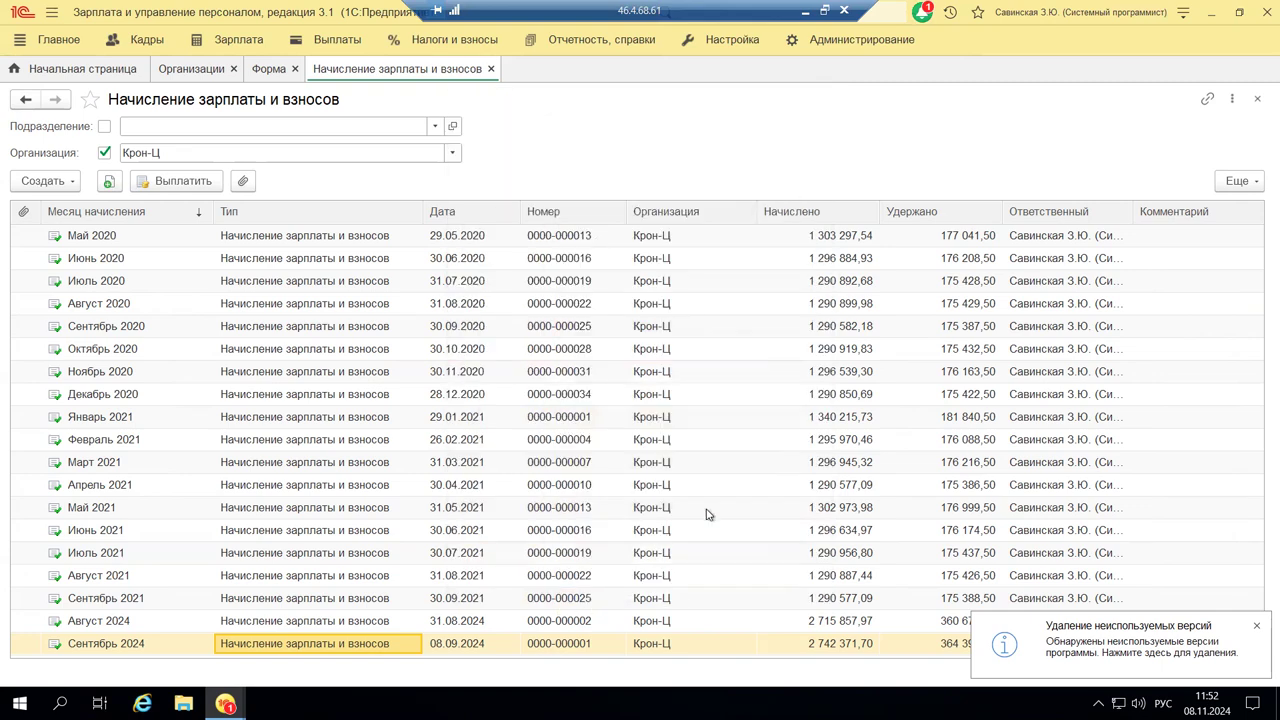
Open «Функции для технического специалиста», clear the search filter and show the full object list from its beginning.
click(1183, 12)
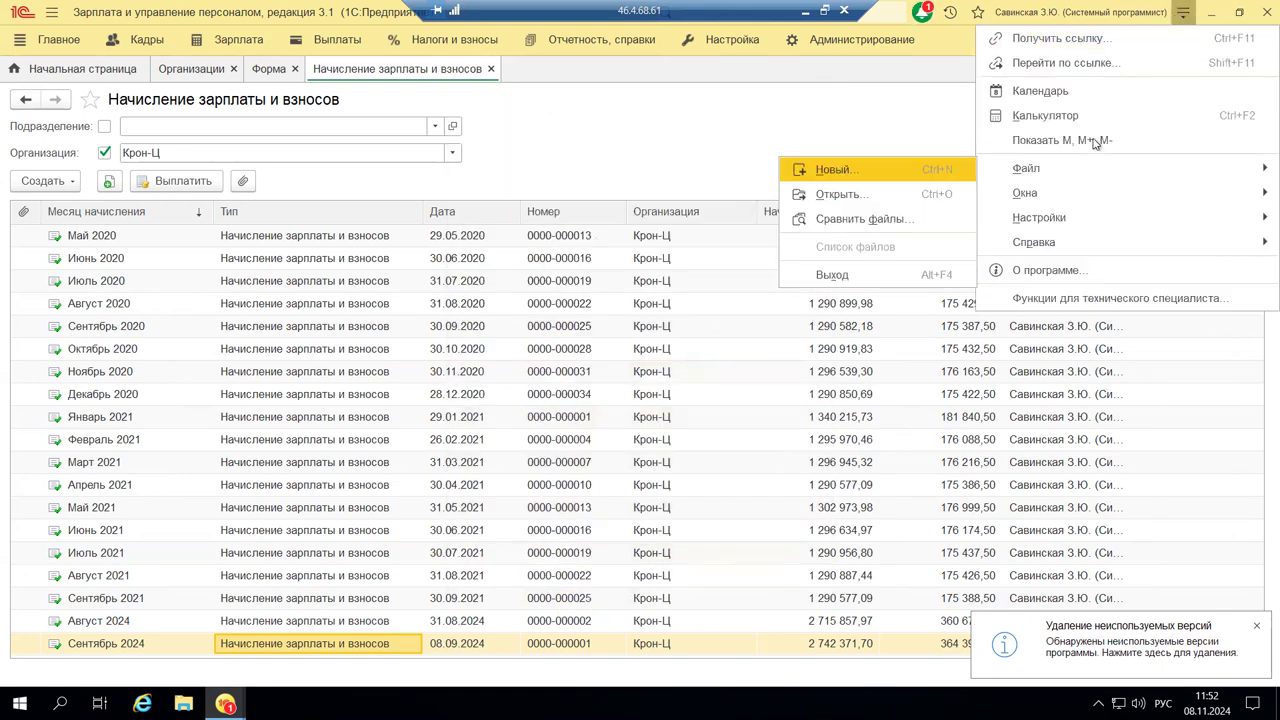
click(1037, 300)
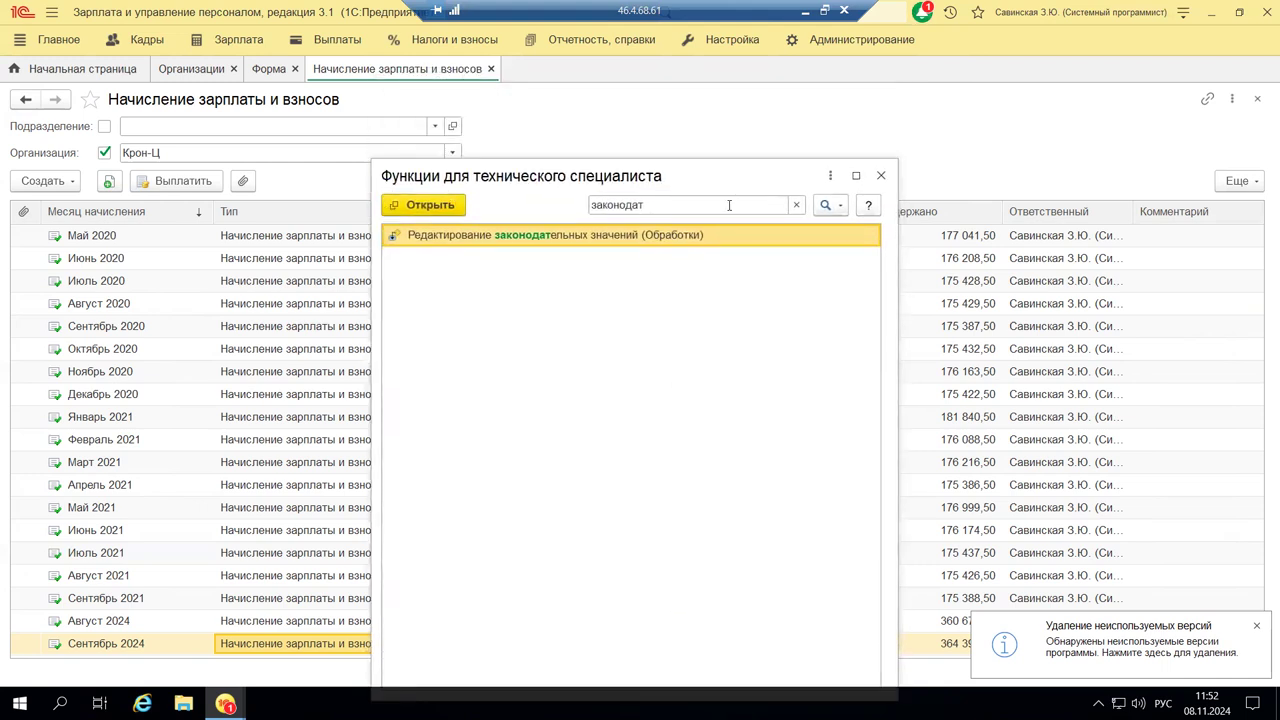
click(797, 204)
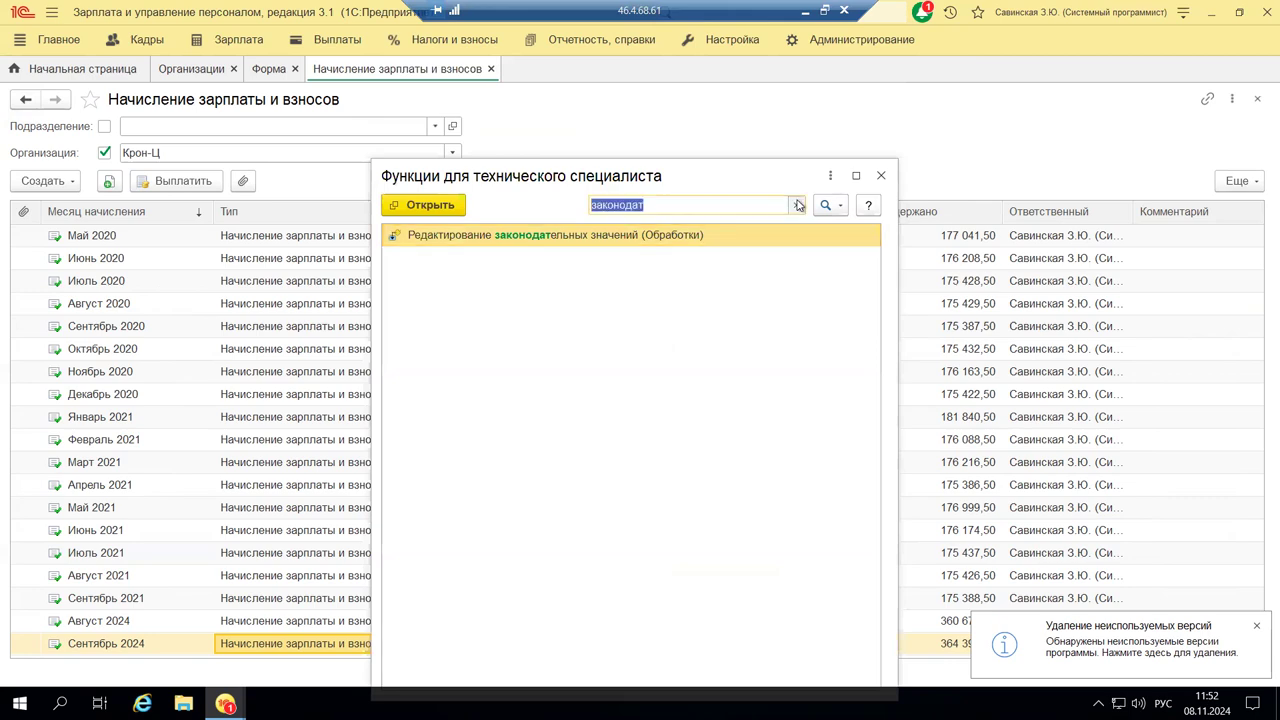
click(797, 204)
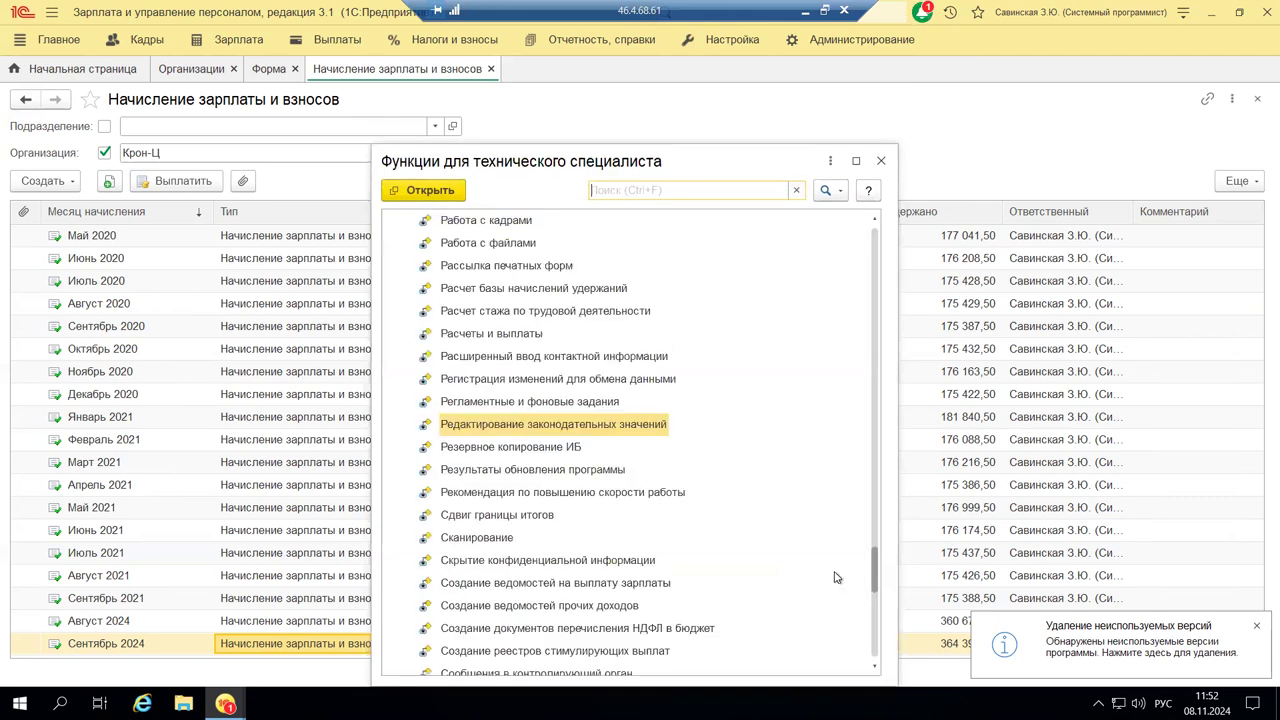
drag(874, 562, 909, 214)
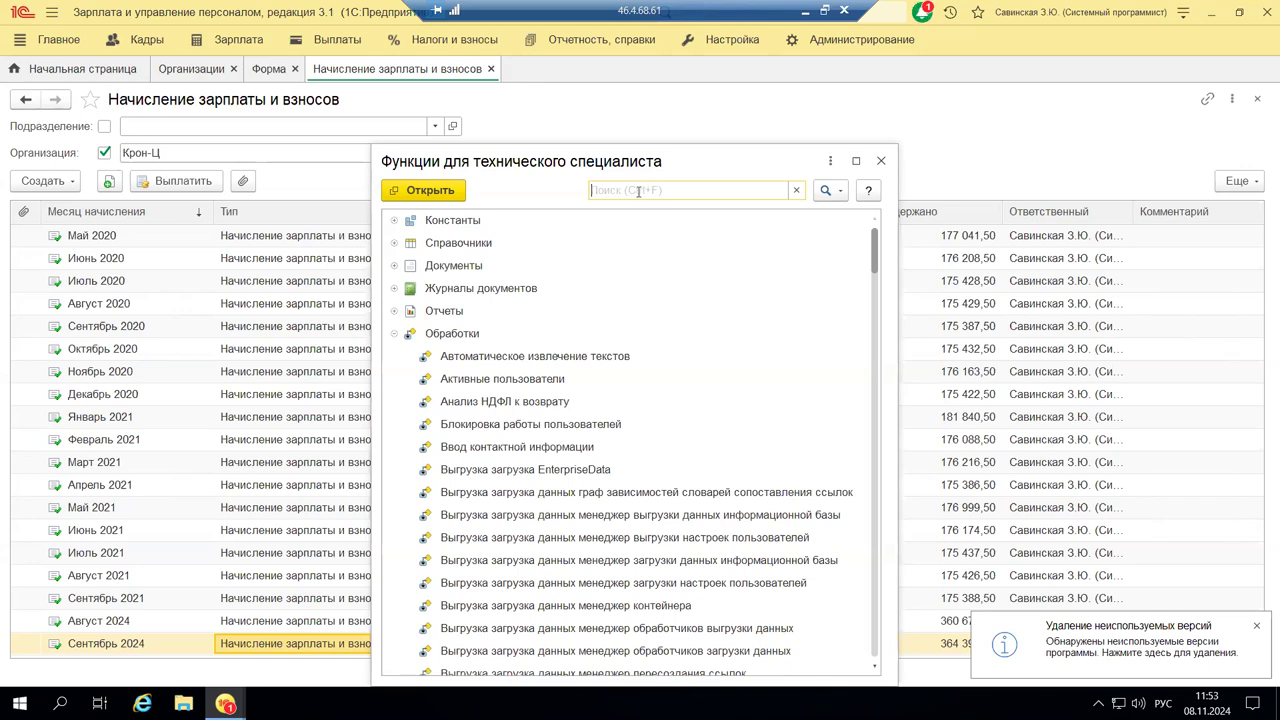
Search the functions for «зако» and open the «Редактирование законодательных значений» data processor.
text(зако)
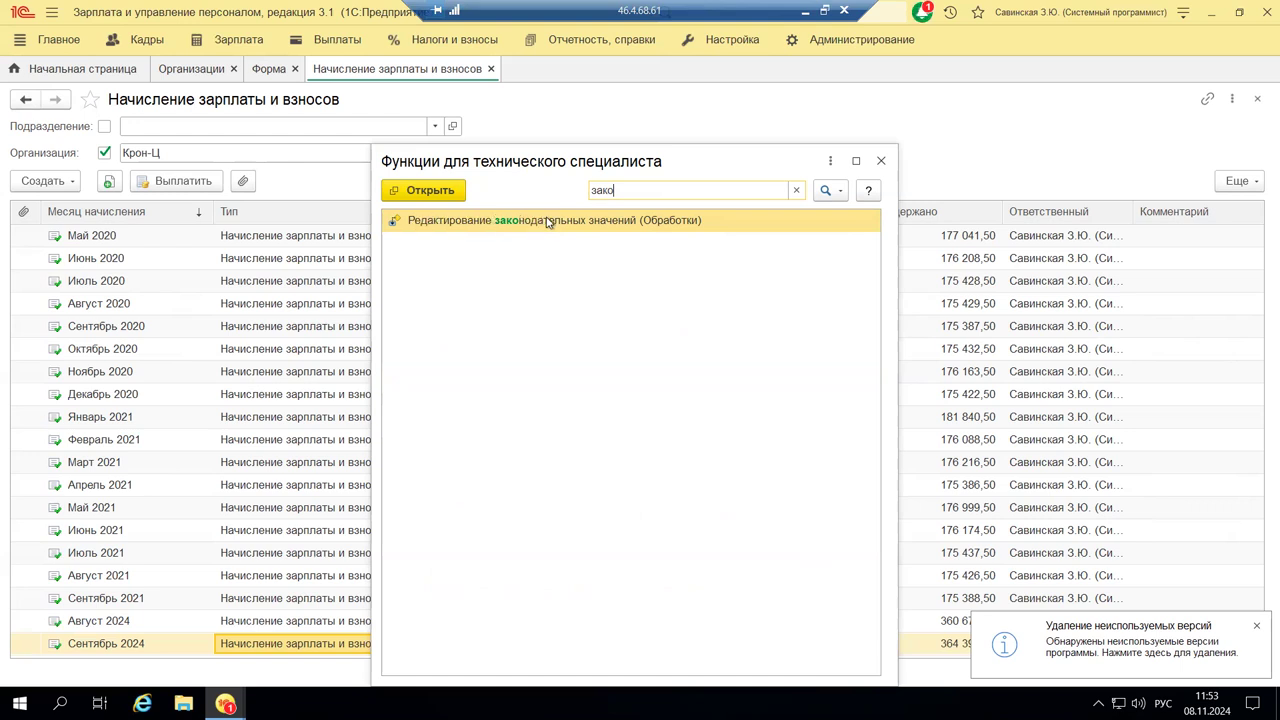
click(453, 222)
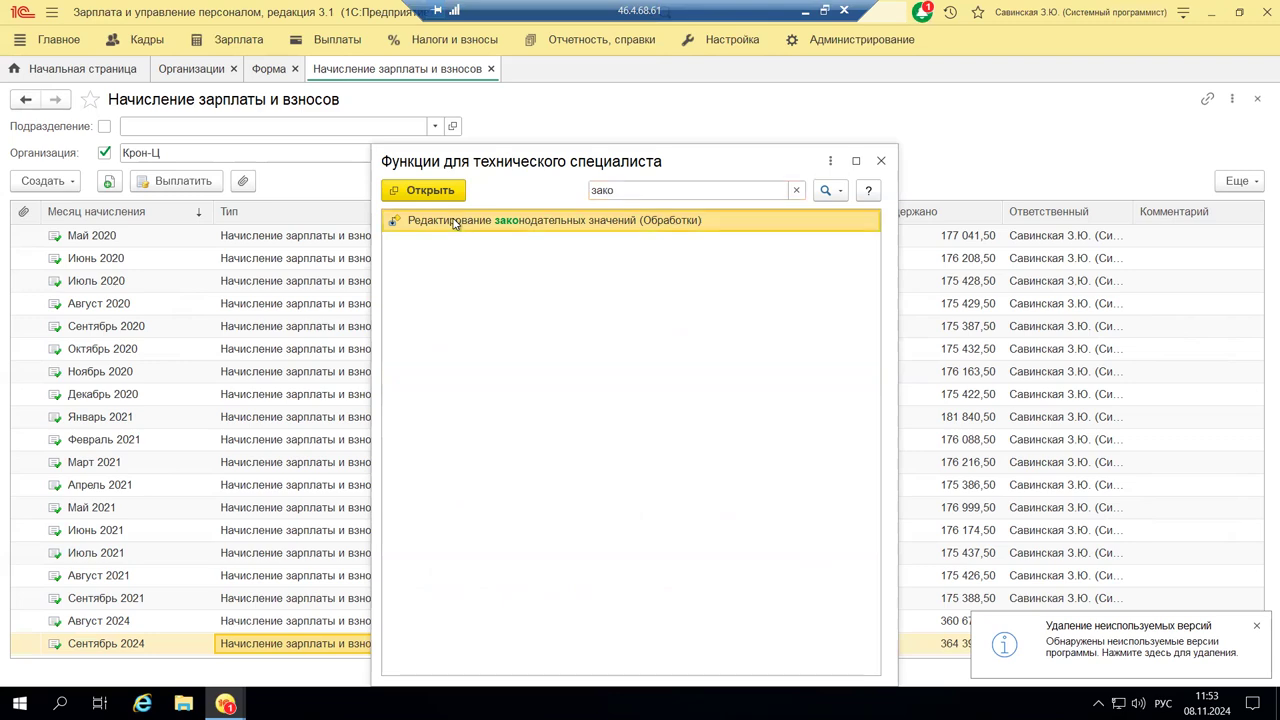
double_click(453, 222)
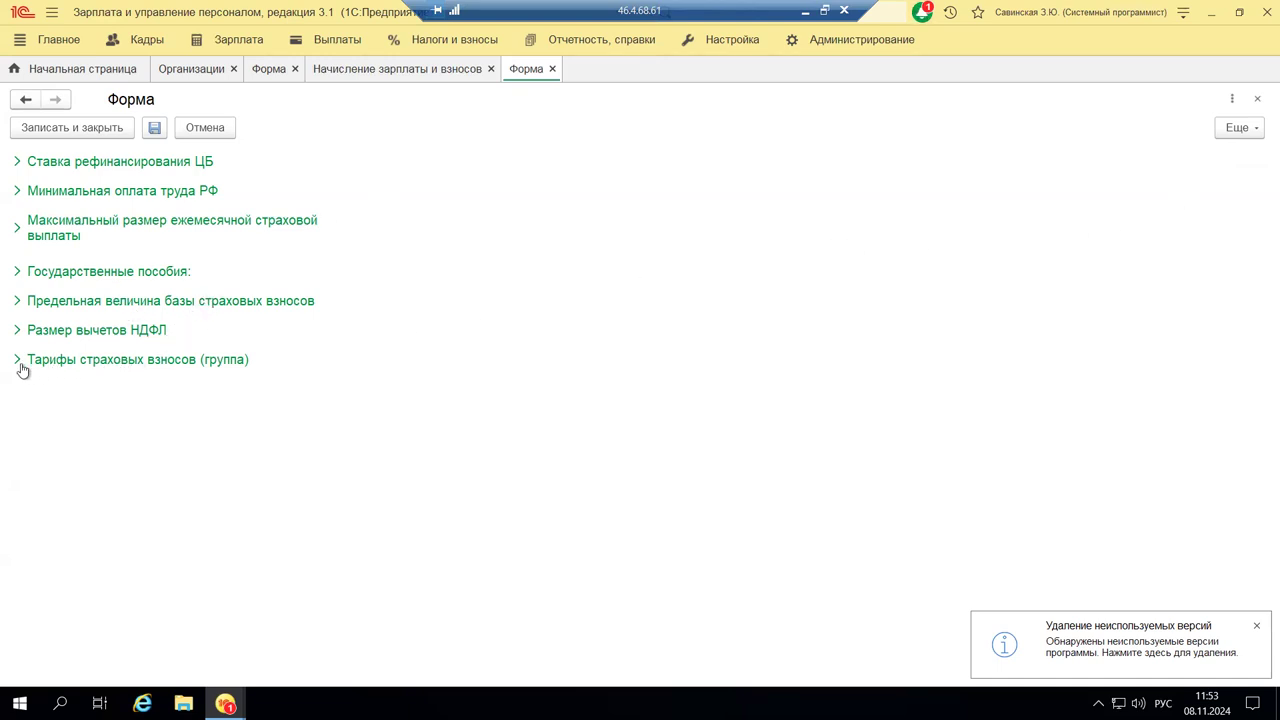
Expand «Тарифы страховых взносов (группа)» and open the change history of the «Для субъектов малого или среднего предпринимательства» tariff.
click(92, 369)
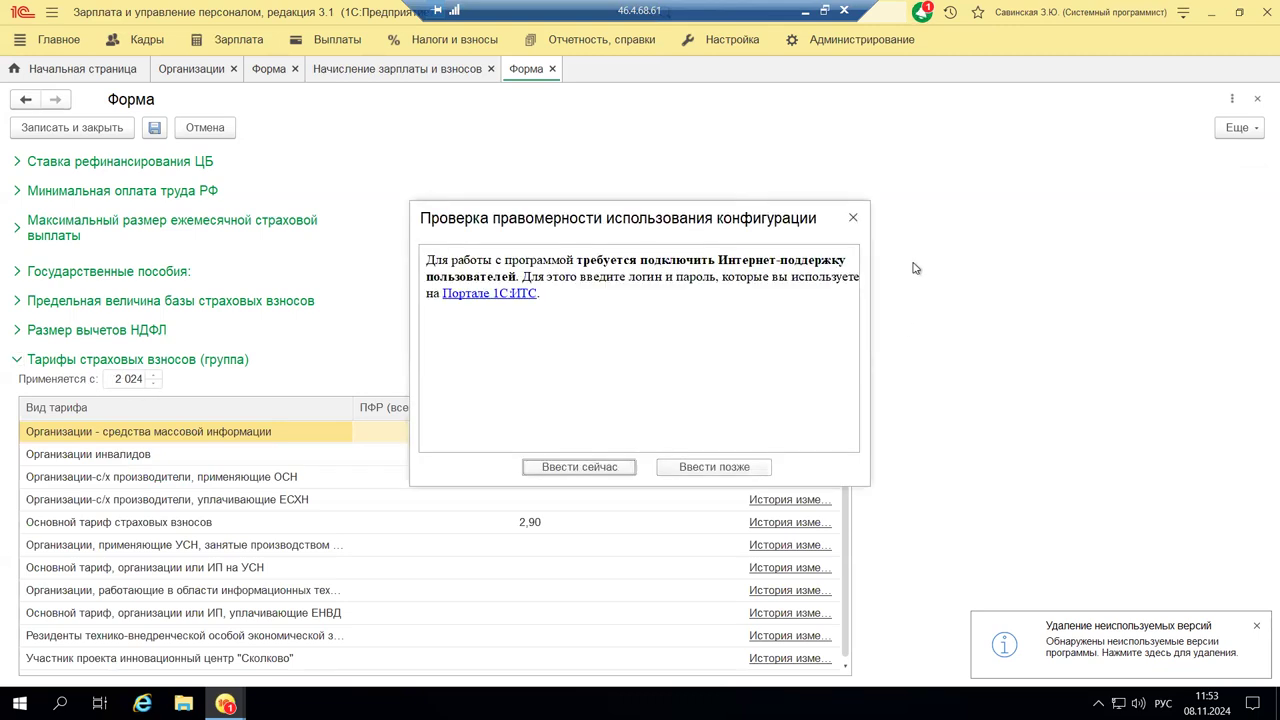
click(853, 217)
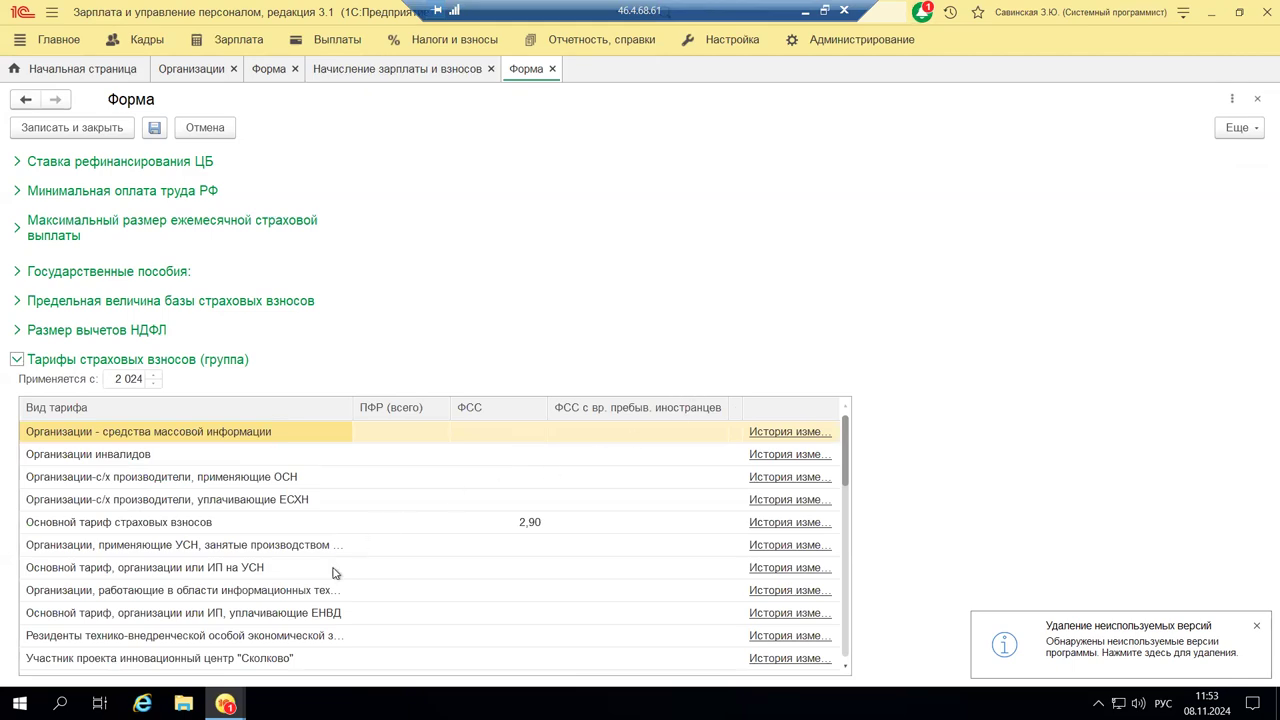
scroll(340, 567, down, 3)
scroll(341, 562, down, 1)
scroll(342, 558, down, 4)
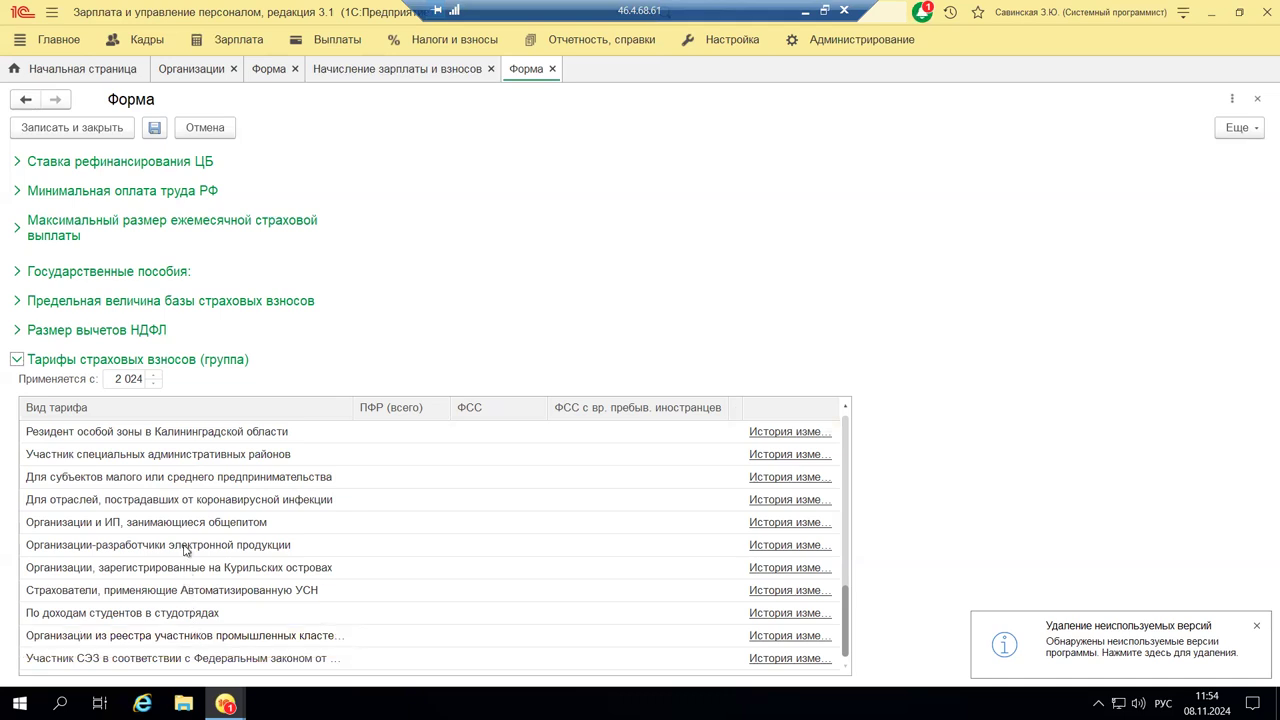
click(201, 484)
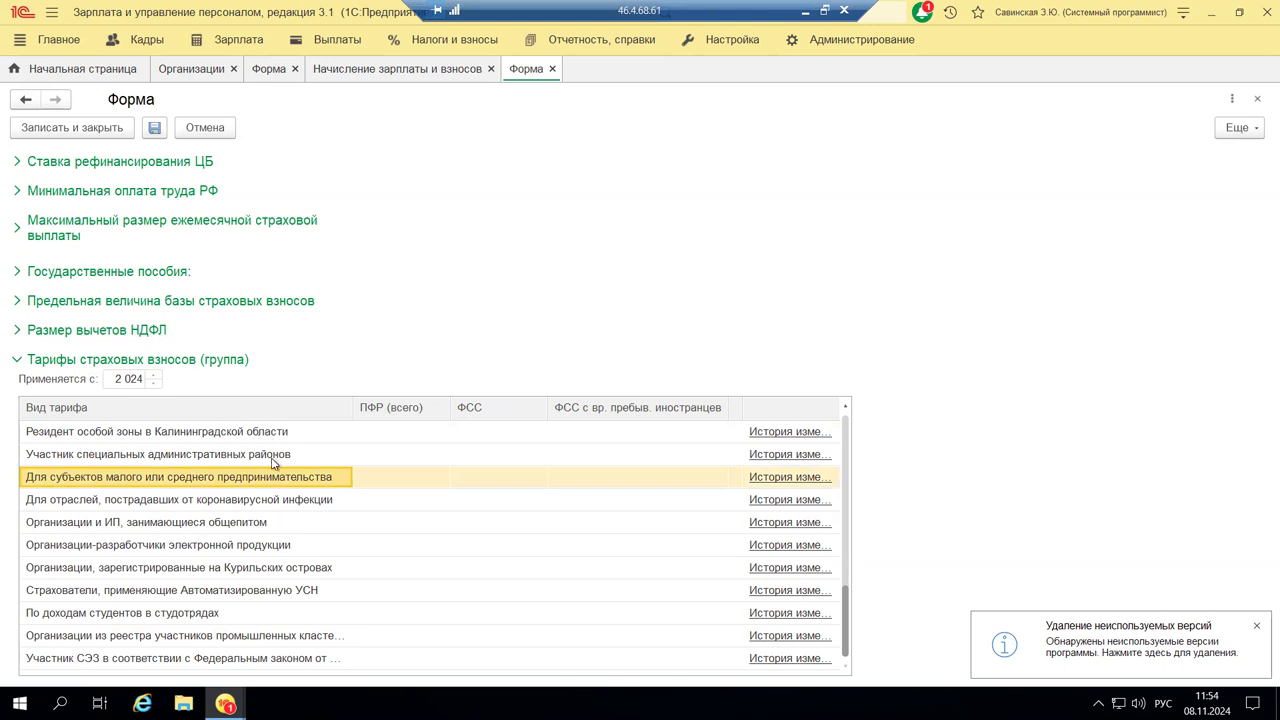
click(779, 481)
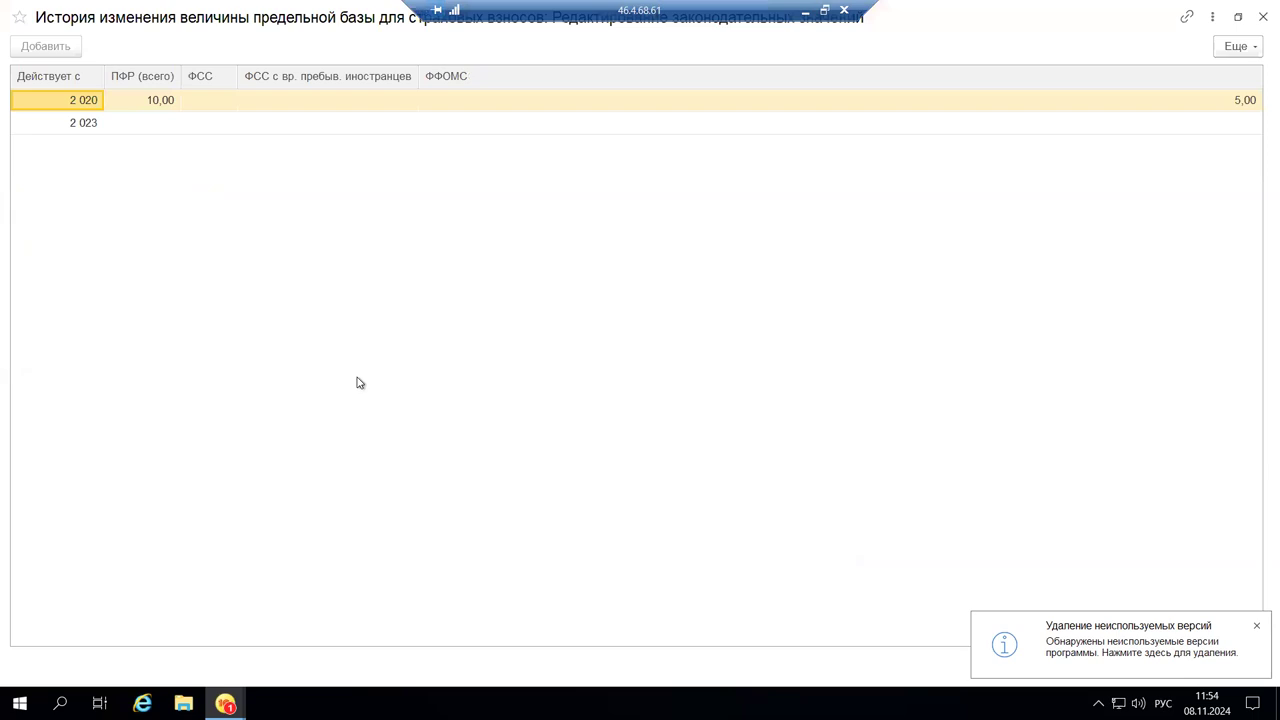
Examine the 2023 row of the tariff's change history, close the history window and continue working in the program.
click(216, 123)
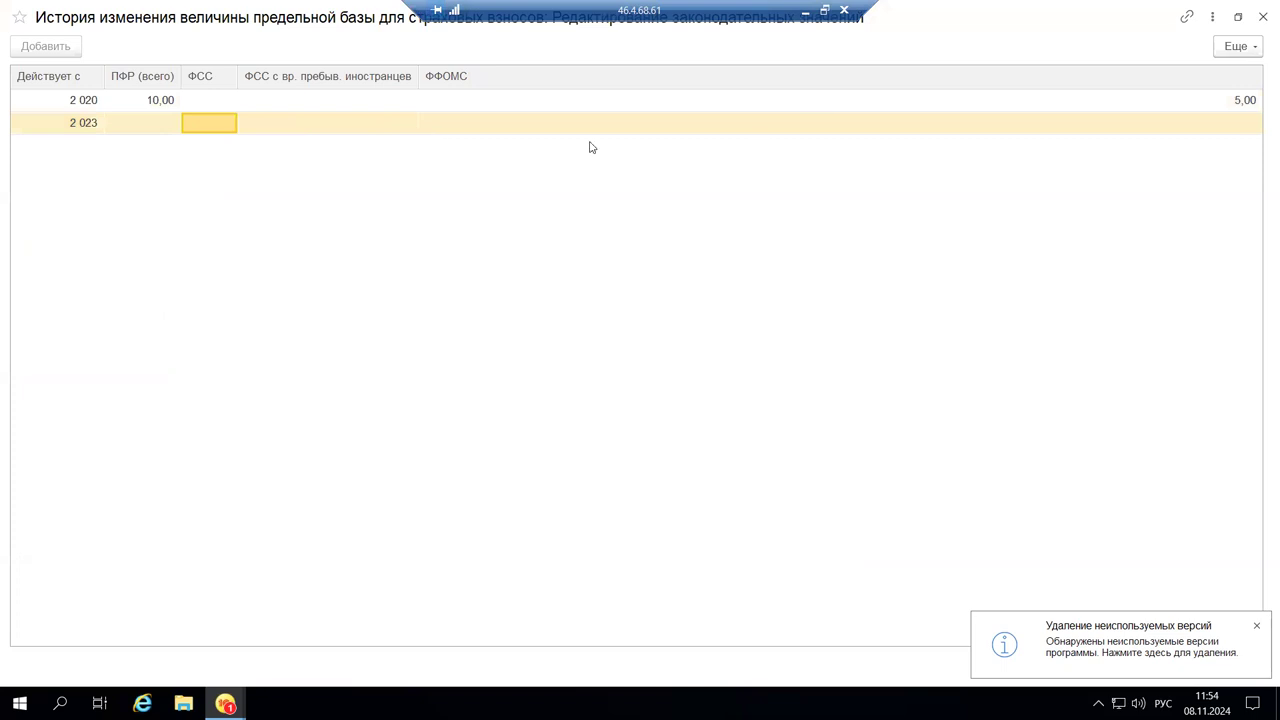
click(85, 125)
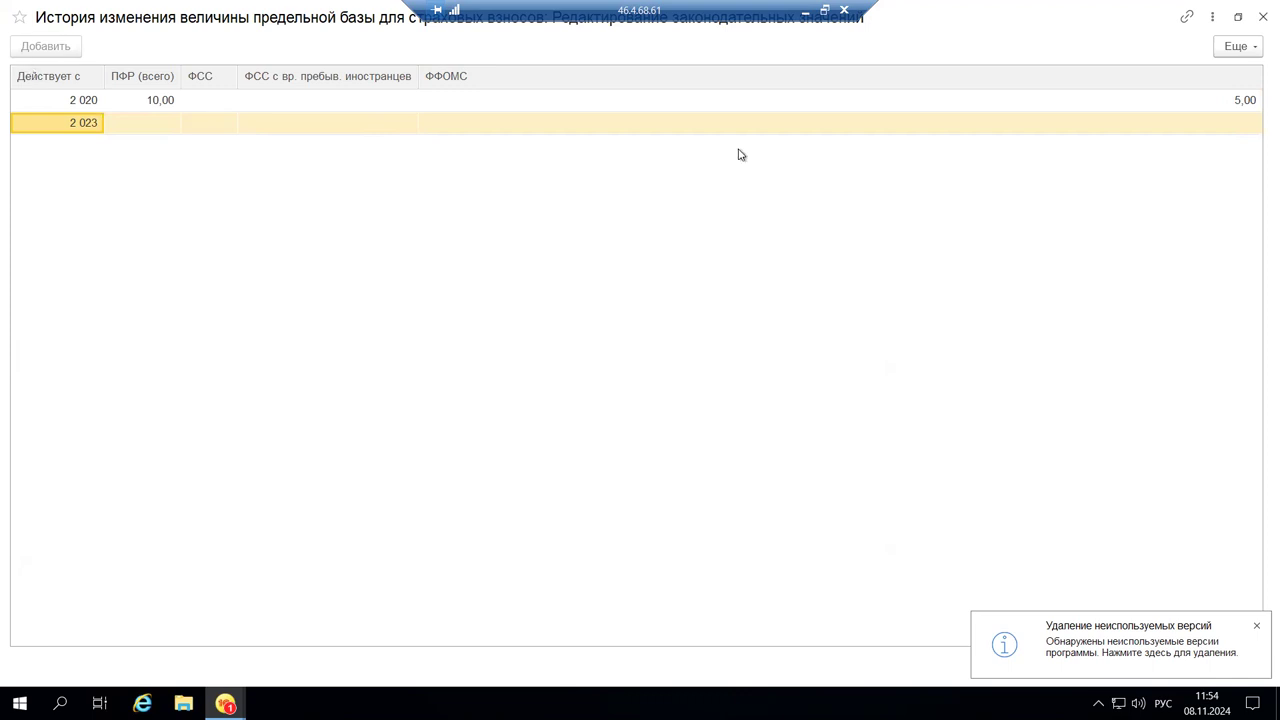
click(1259, 19)
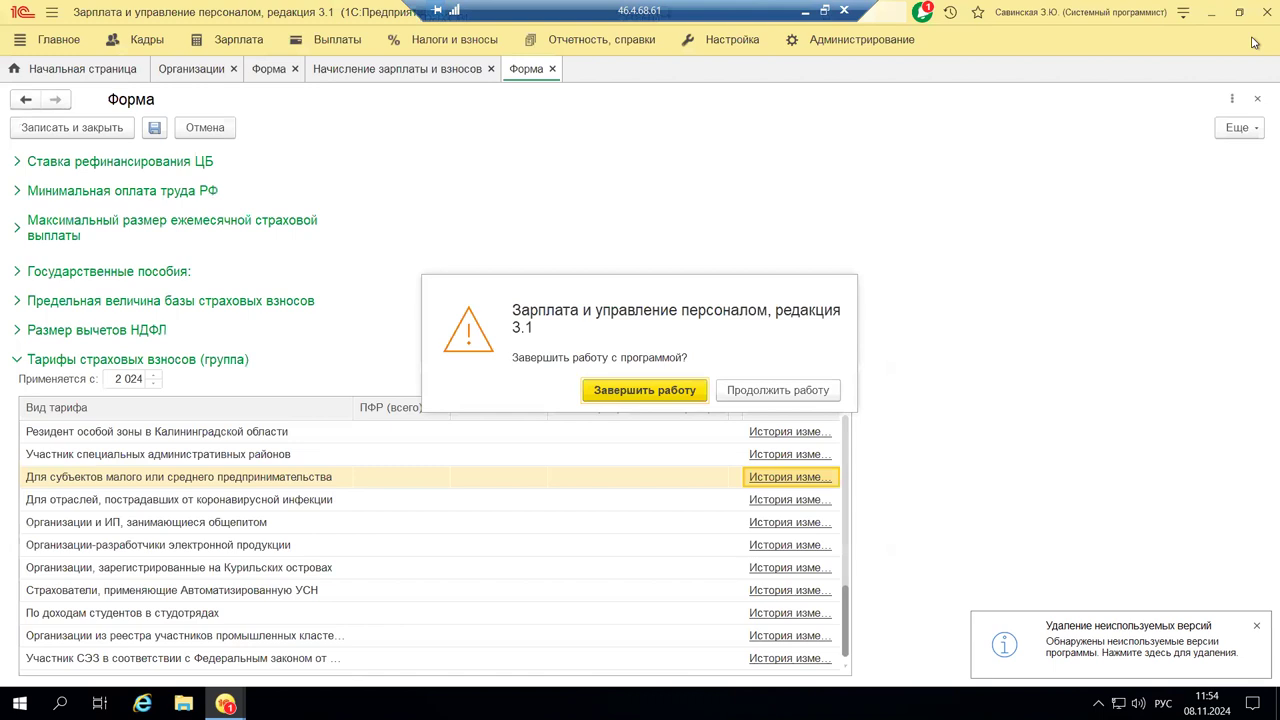
click(758, 392)
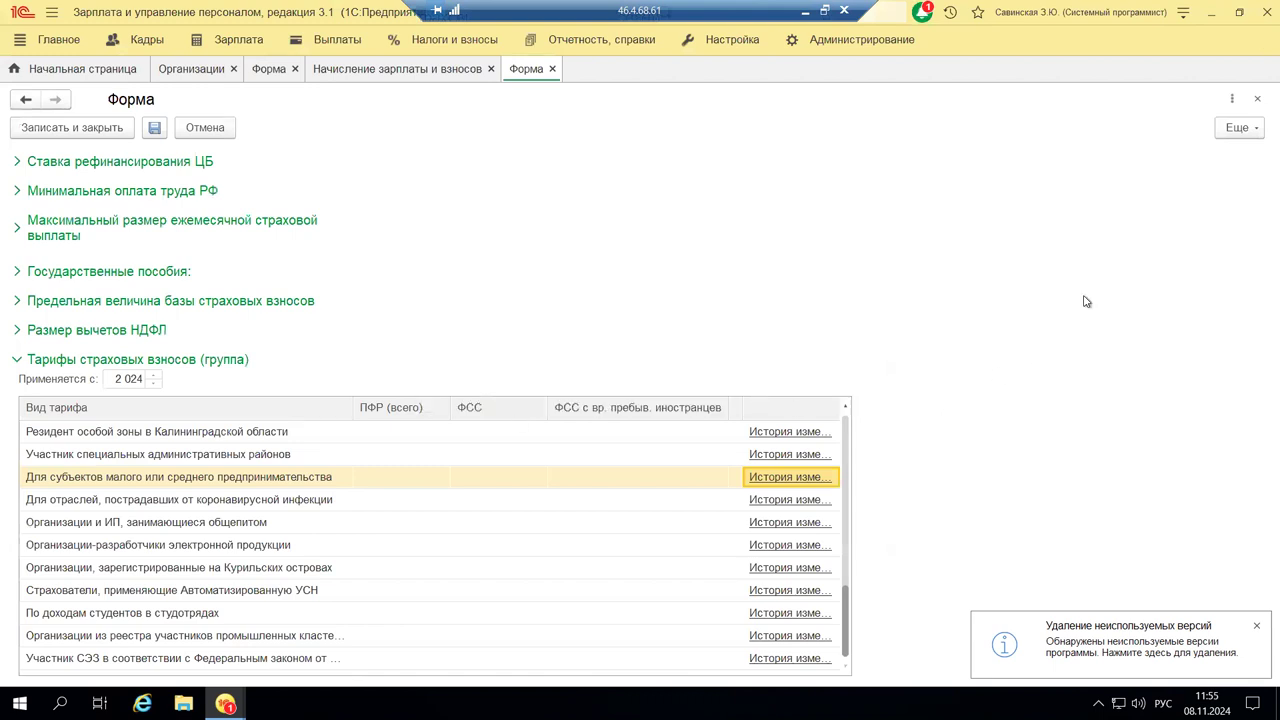
Close the legislative values form, dismiss the configuration legality check and show the «Отчетность, справки» section.
click(1257, 103)
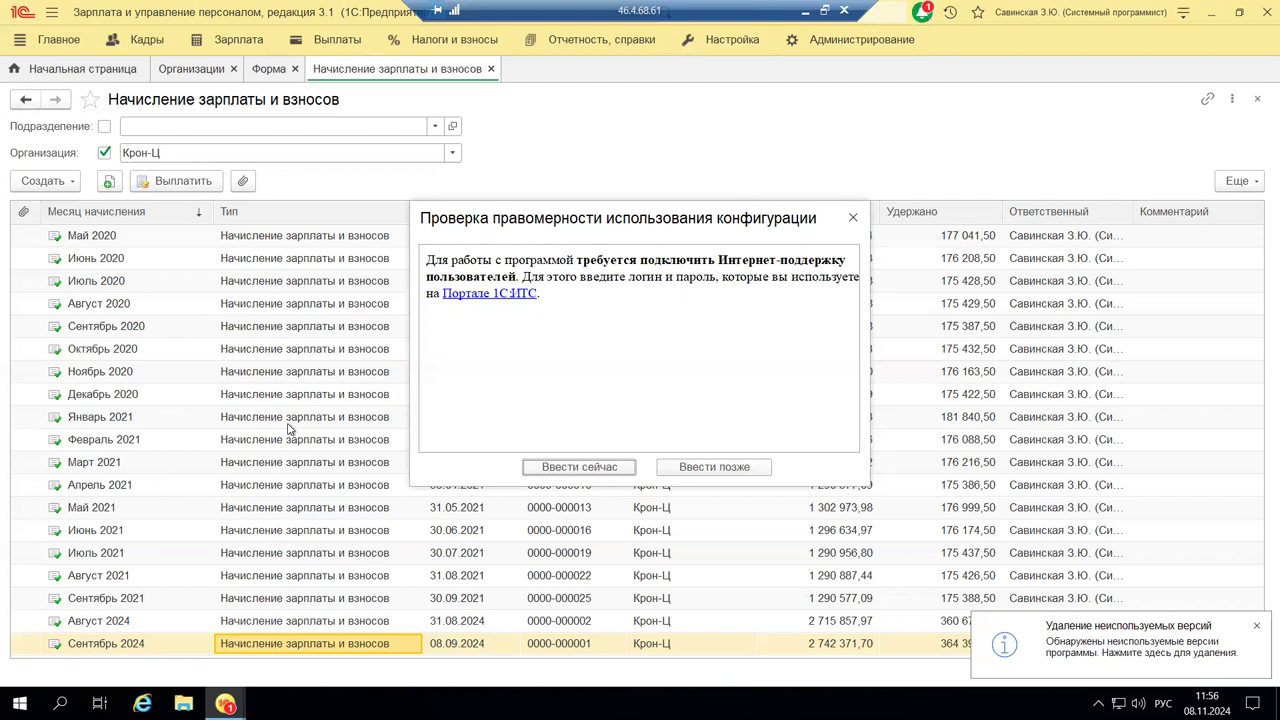
click(855, 218)
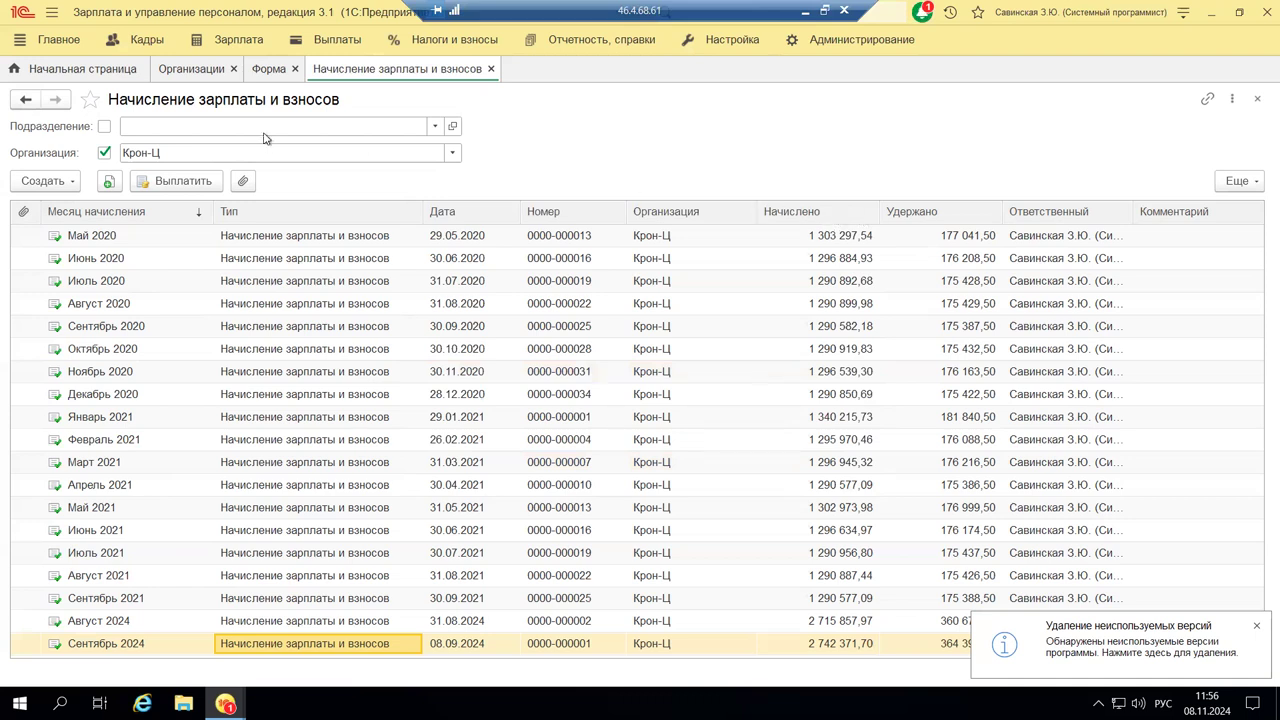
click(551, 45)
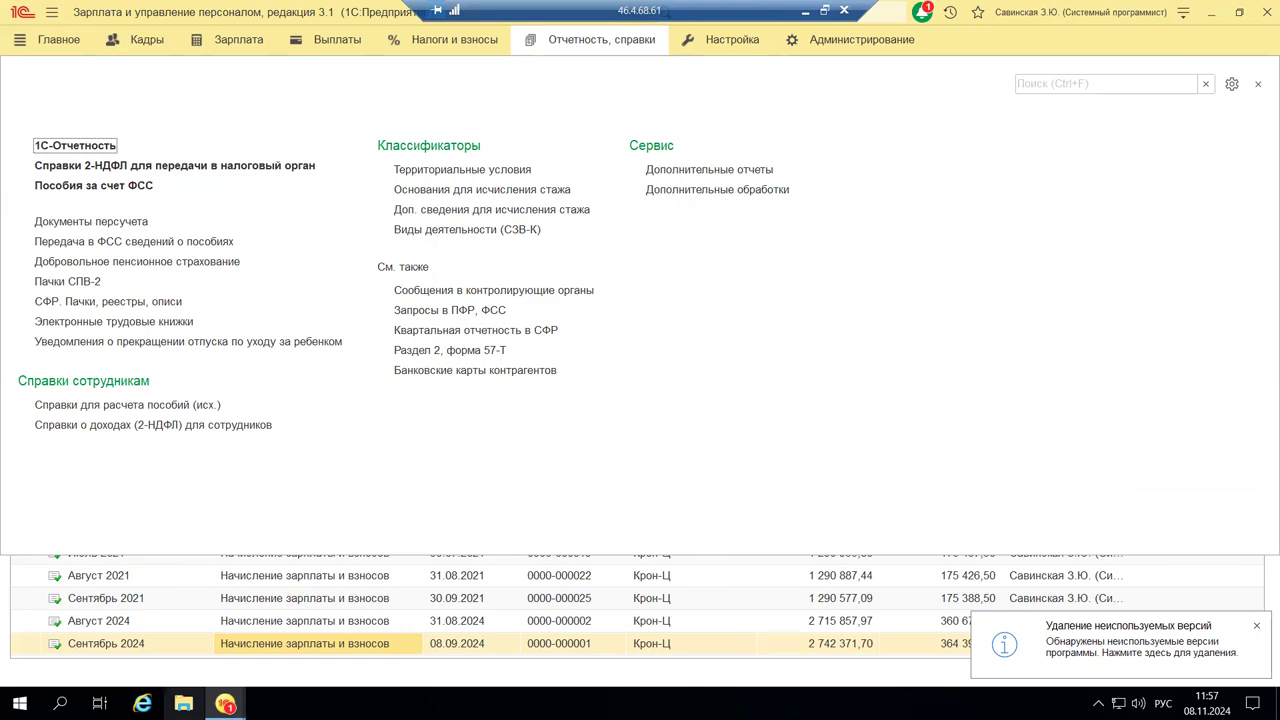
Switch to the 1С:ERP demo database and close its insurance tariff types list and «Настройки и справочники по зарплате» page.
mouse_move(225, 704)
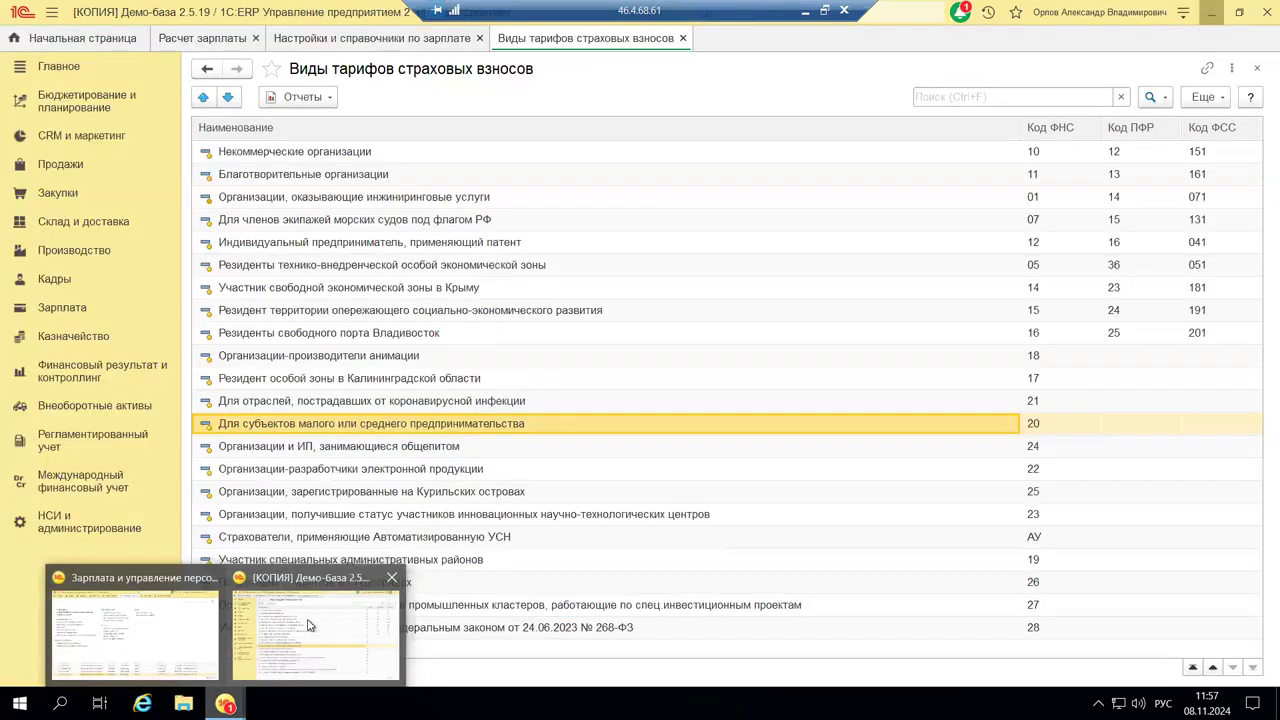
click(308, 625)
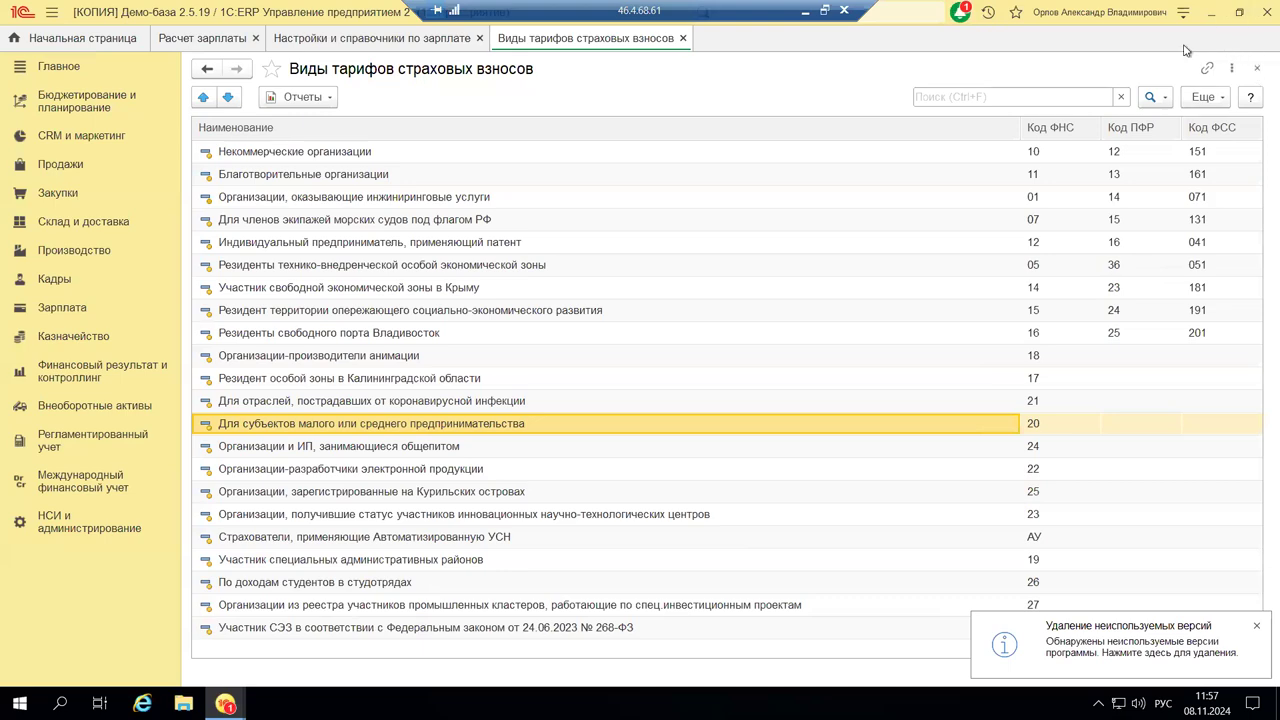
click(1257, 70)
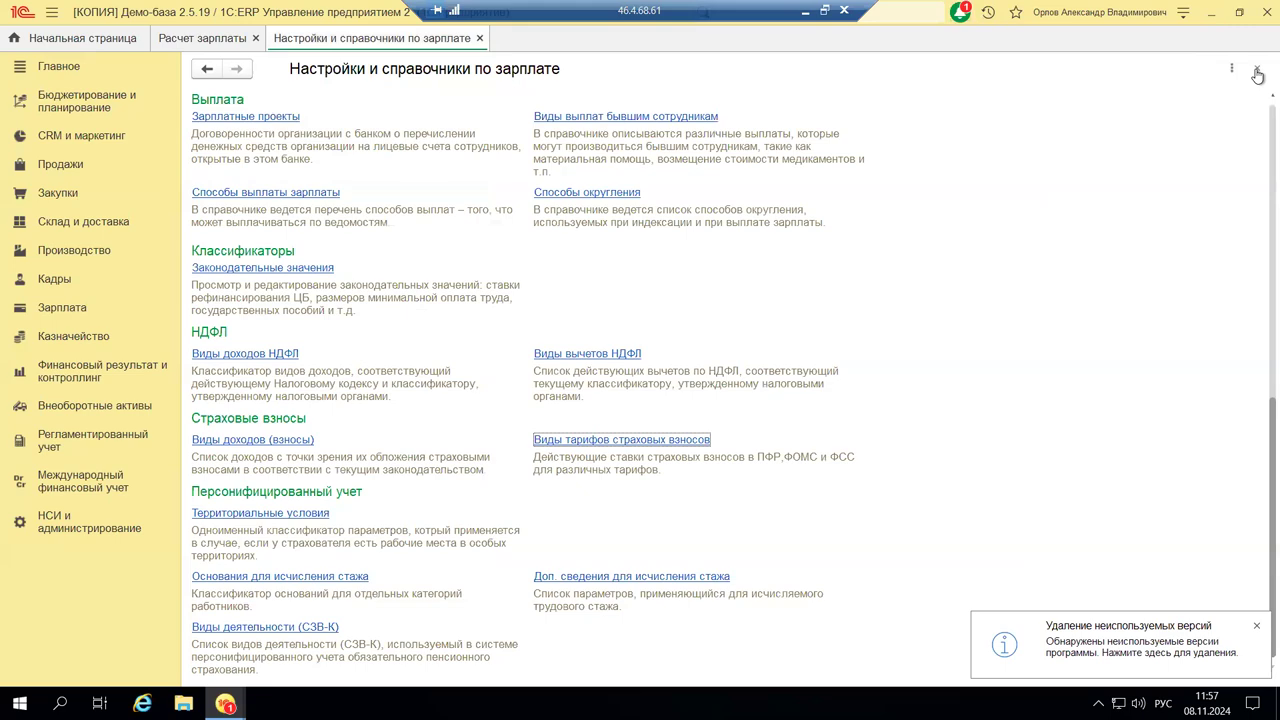
click(1257, 70)
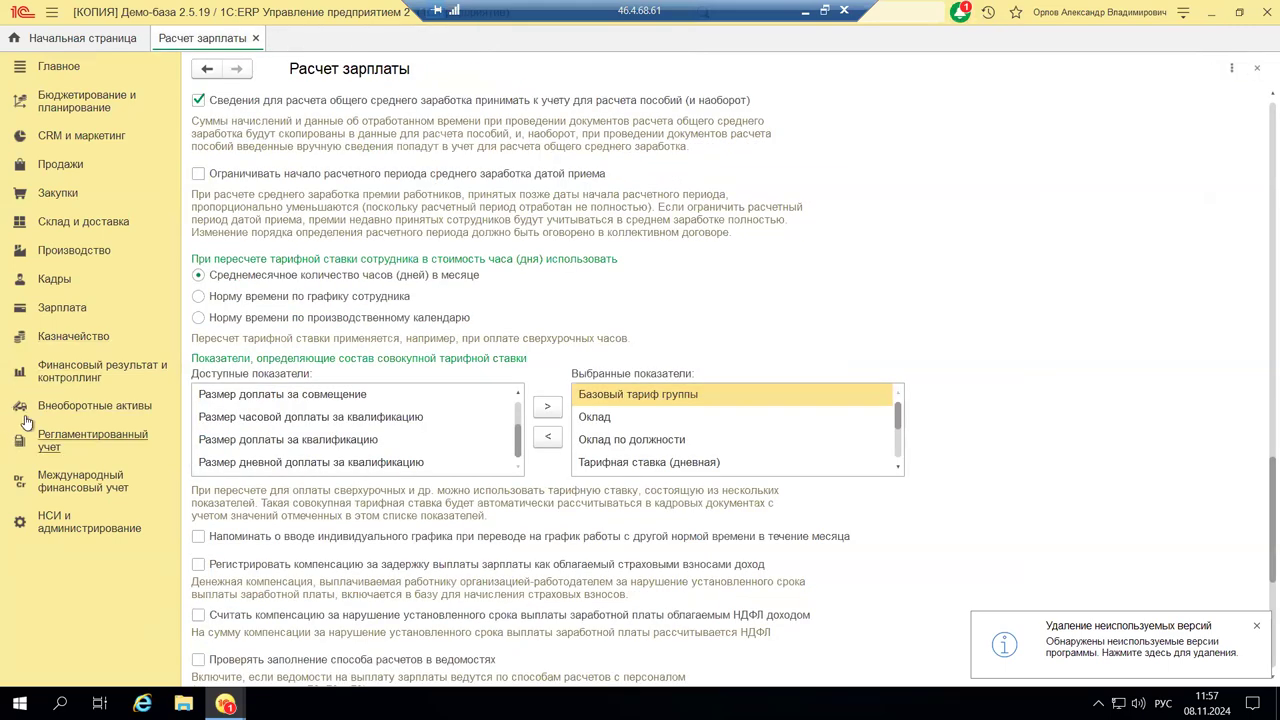
Find the «Проверка расчета взносов» report among the insurance contribution reports in «Отчеты по зарплате» and open it.
click(75, 309)
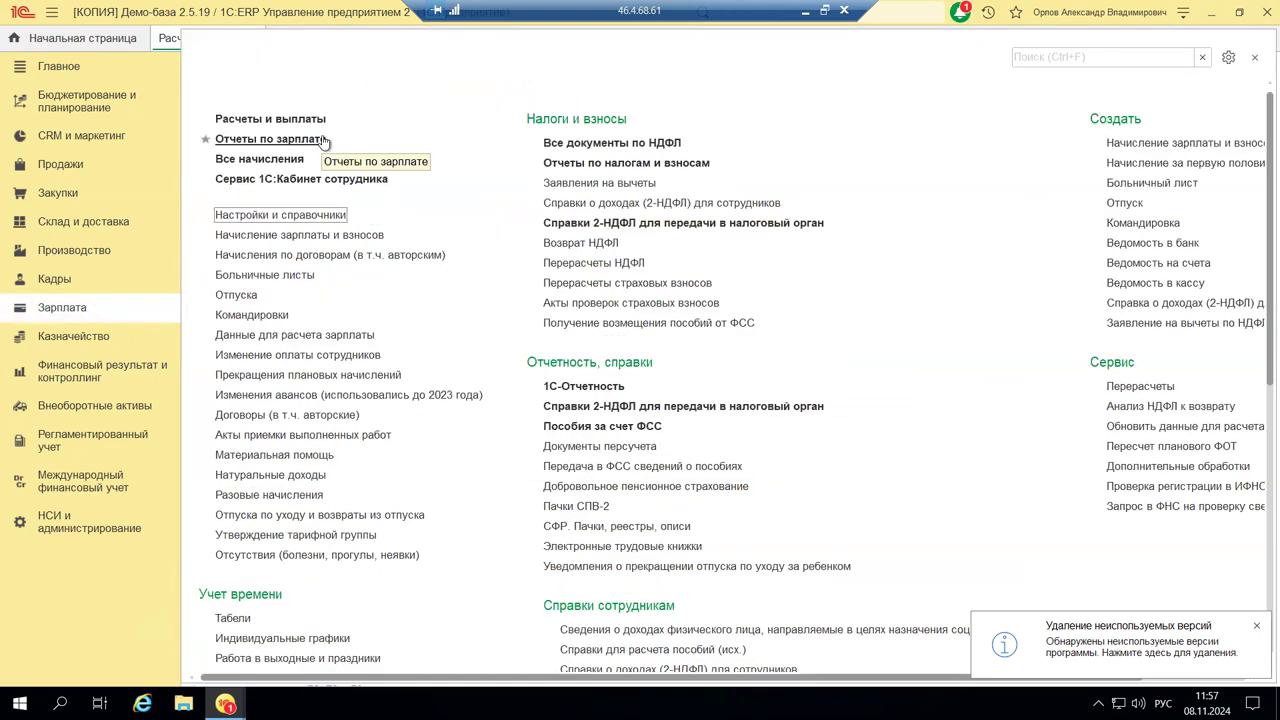
click(279, 143)
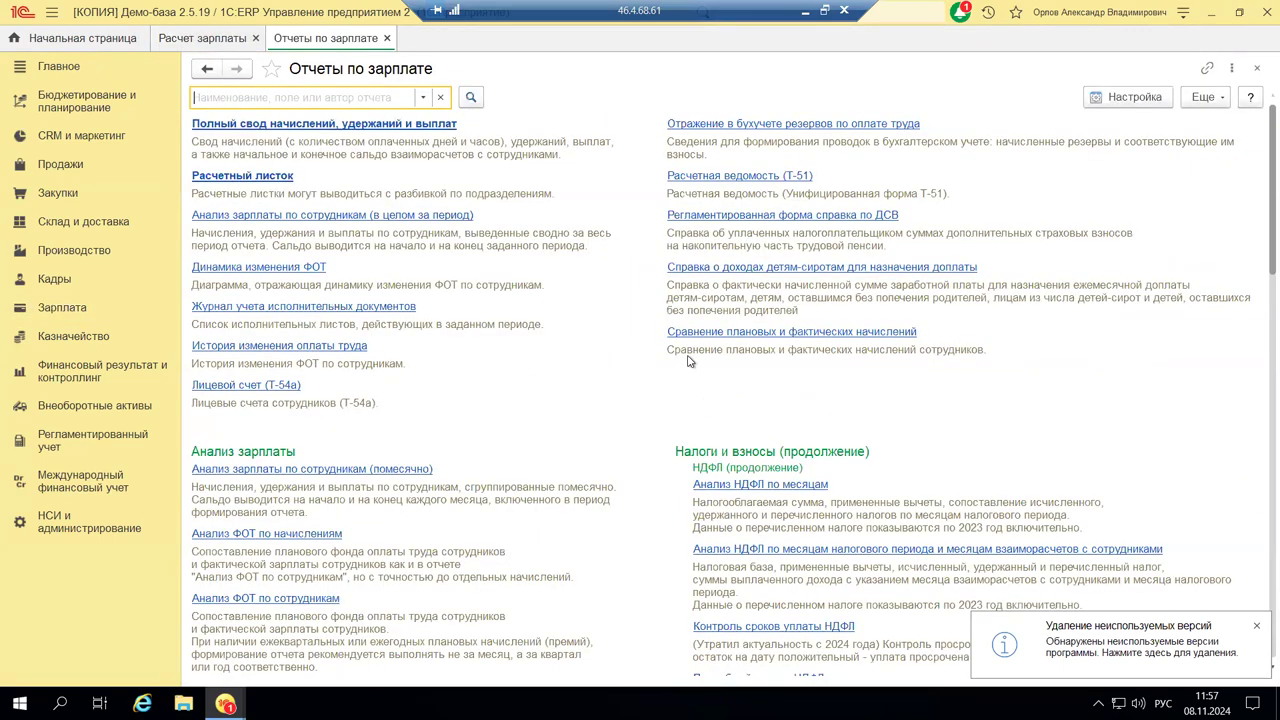
scroll(818, 429, down, 3)
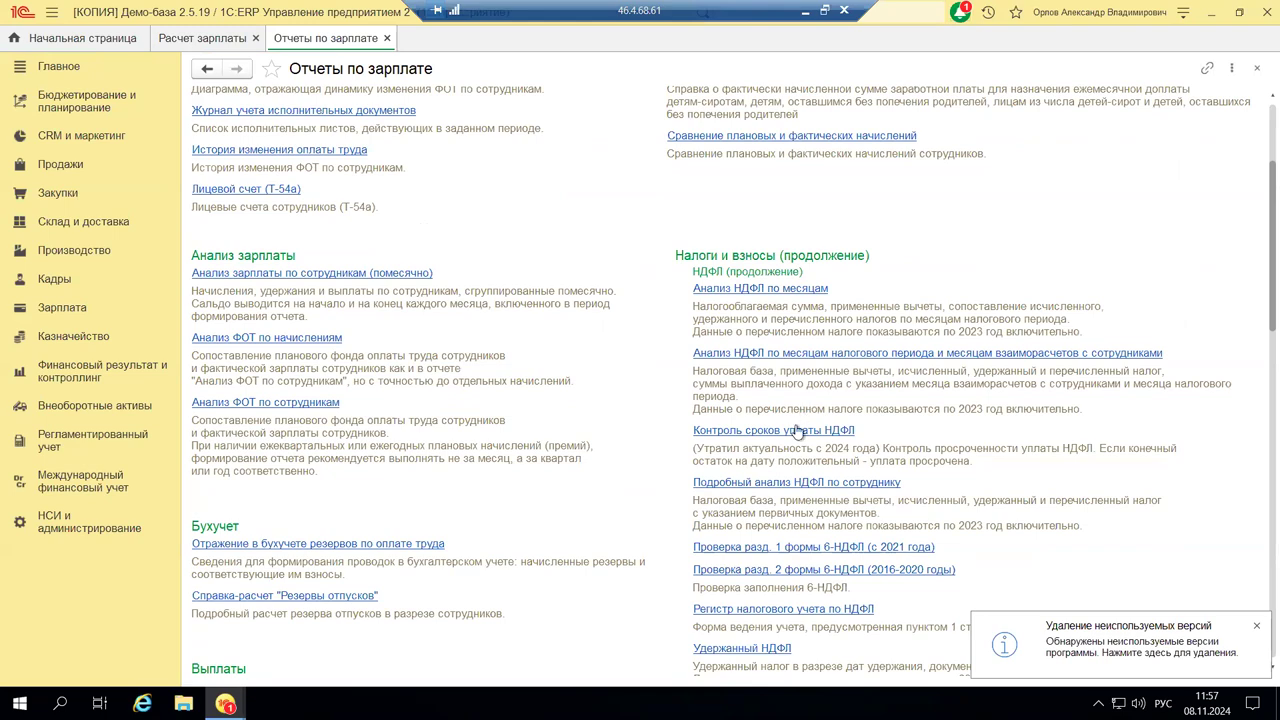
scroll(797, 430, down, 4)
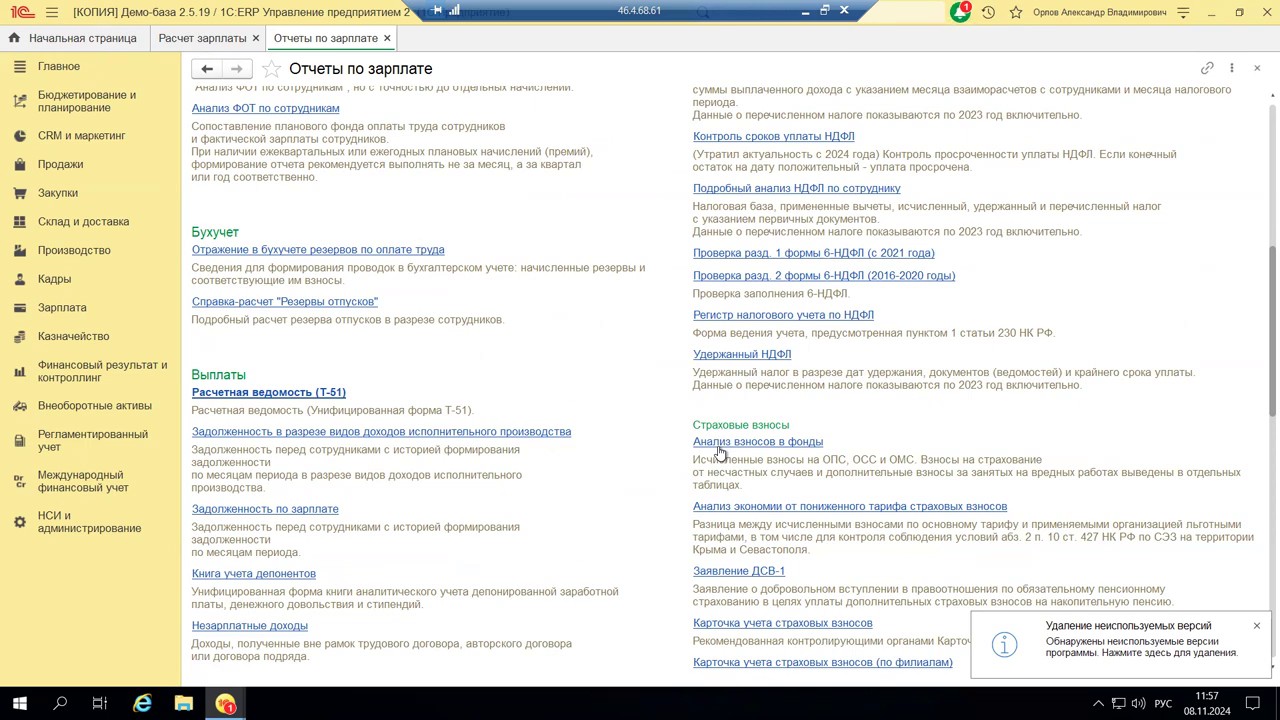
scroll(720, 453, down, 5)
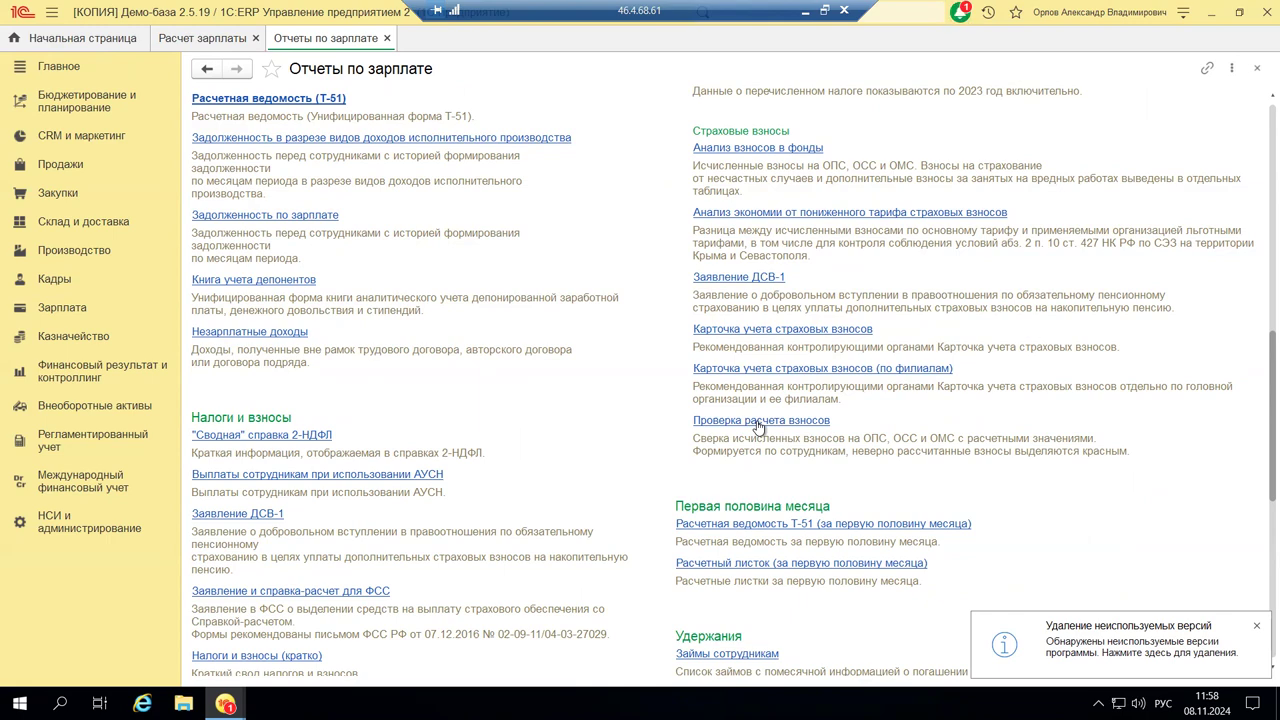
click(759, 427)
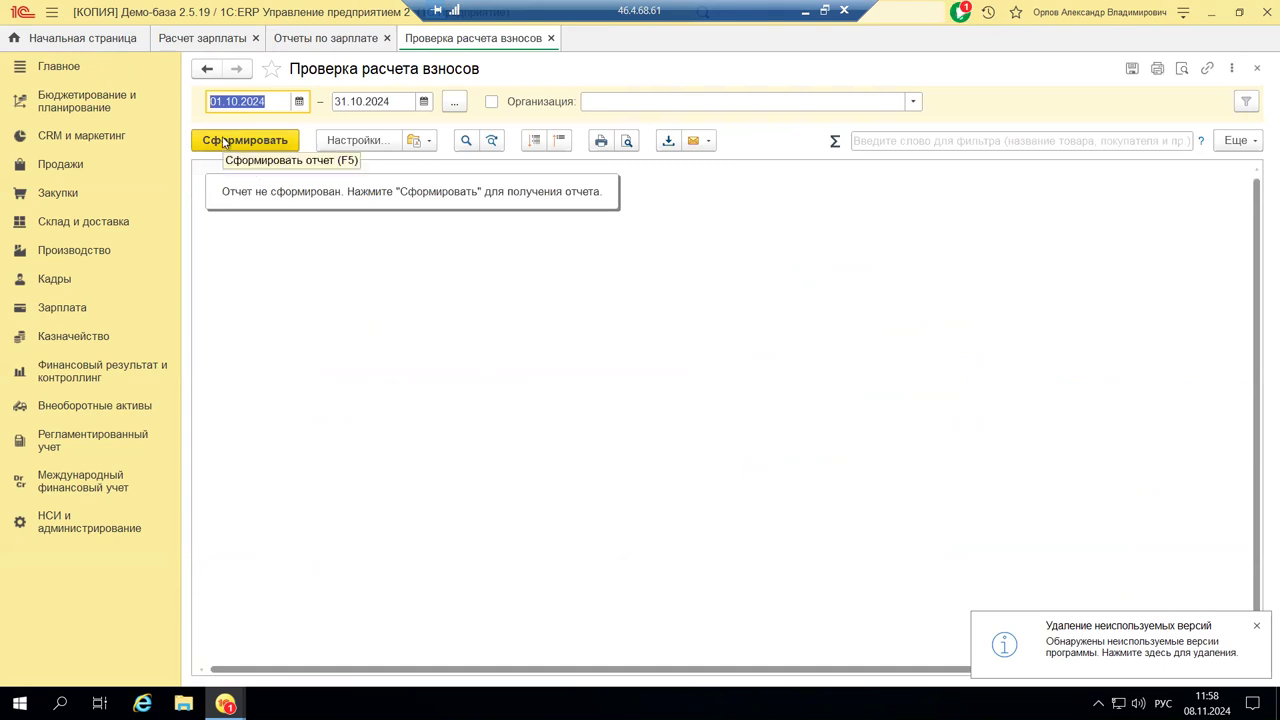
Set the report period's start to 01.01.2024 and generate the «Проверка расчета взносов» report.
key(F4)
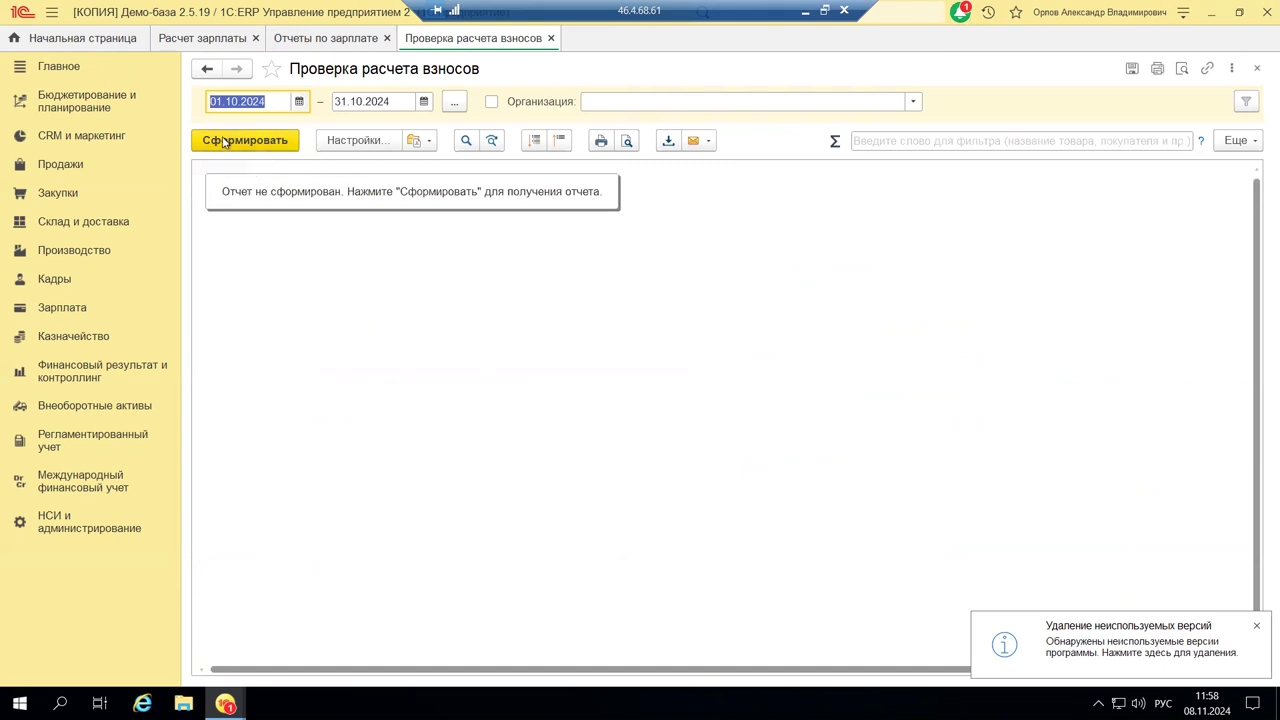
click(280, 184)
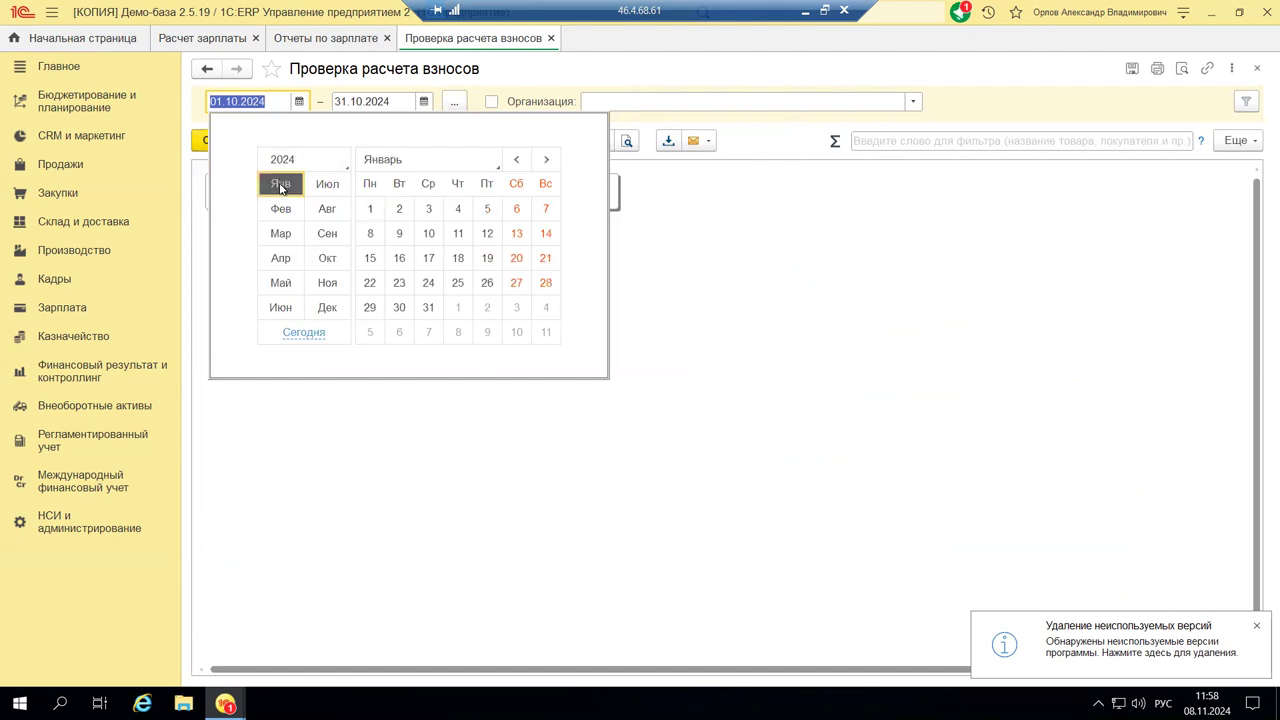
click(369, 208)
click(247, 145)
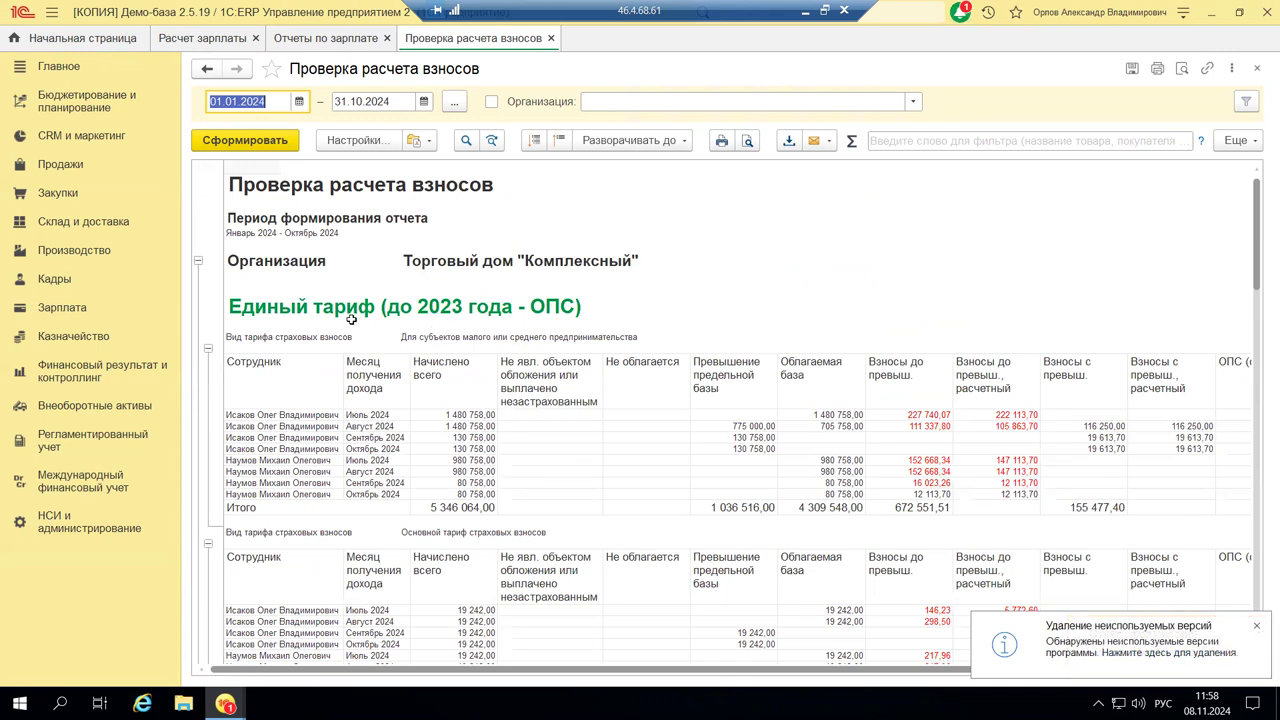
Examine the charged and calculated contributions for each tariff type in the report, and close it.
scroll(351, 319, down, 1)
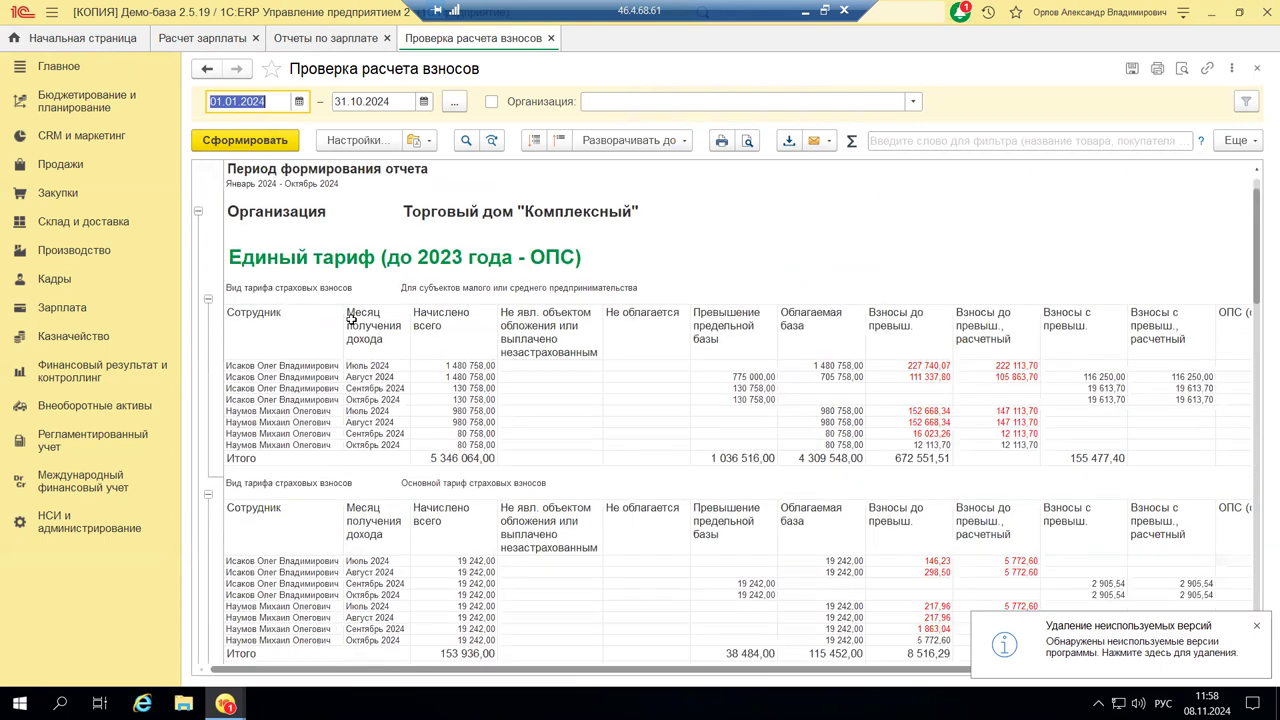
scroll(351, 319, down, 3)
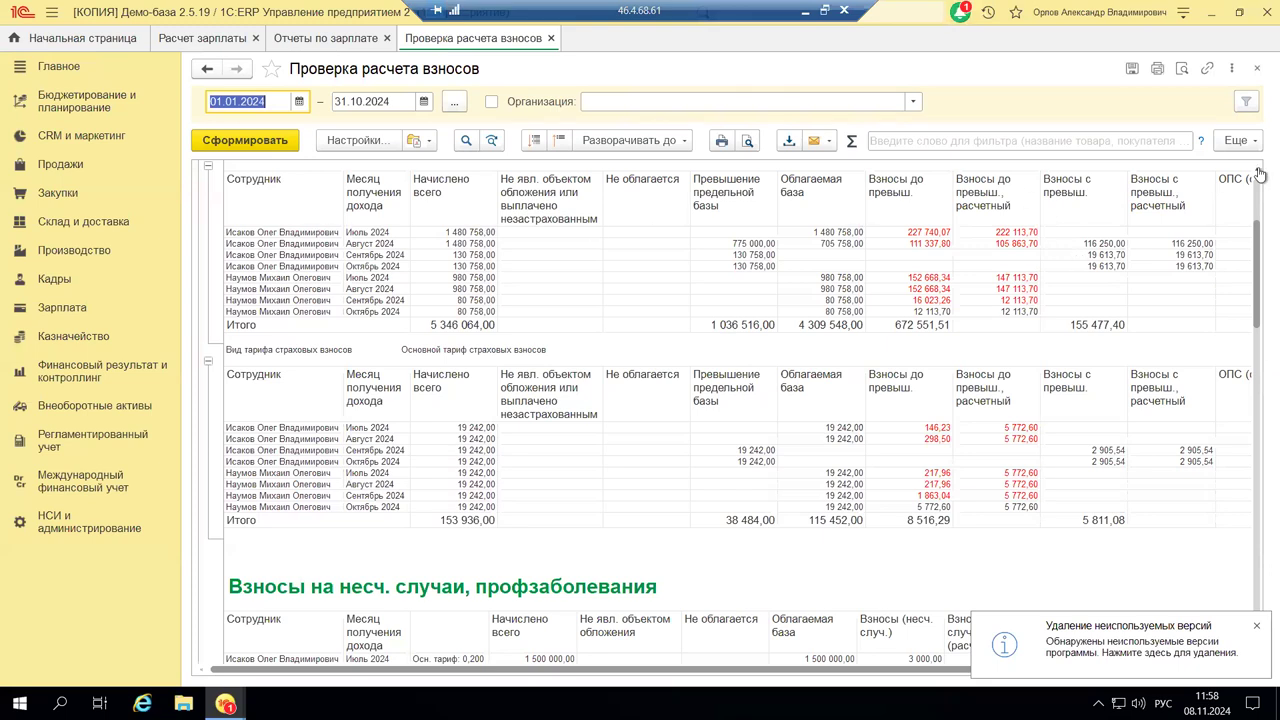
click(1255, 70)
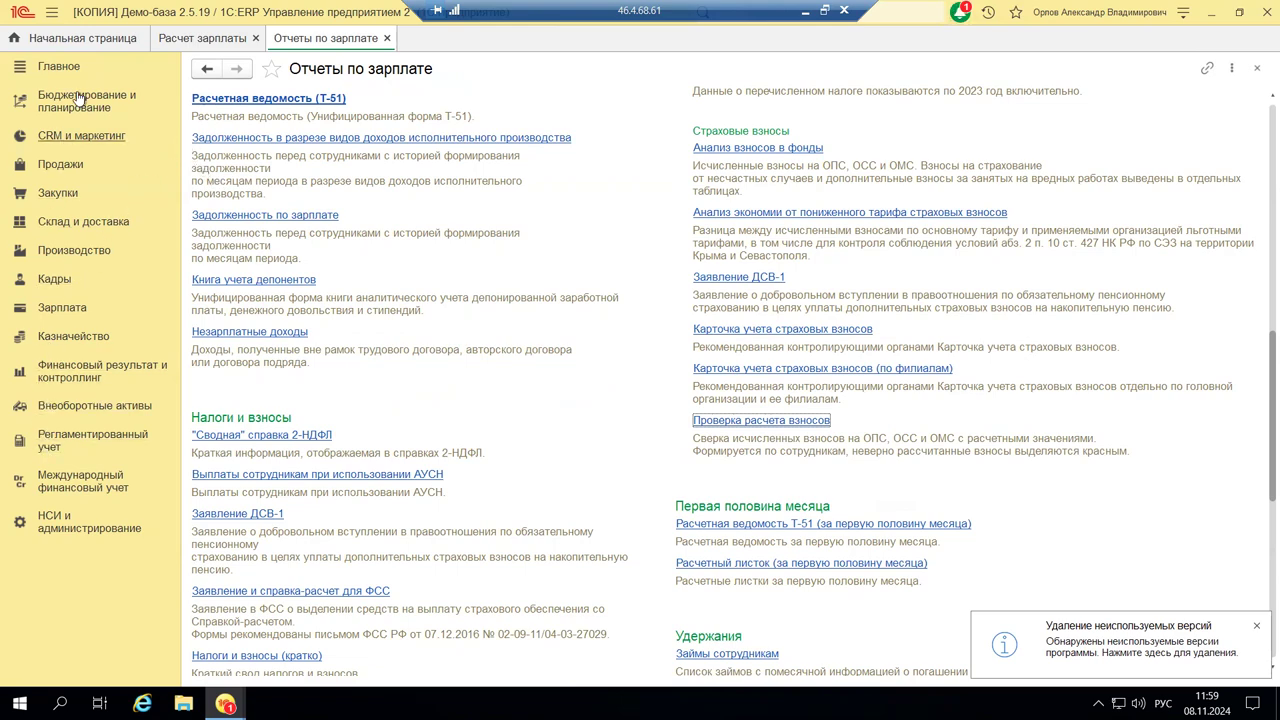
Show the «Регламентированный учет» section, switch to the «Зарплата и управление персоналом» database and dismiss its configuration legality check.
click(70, 444)
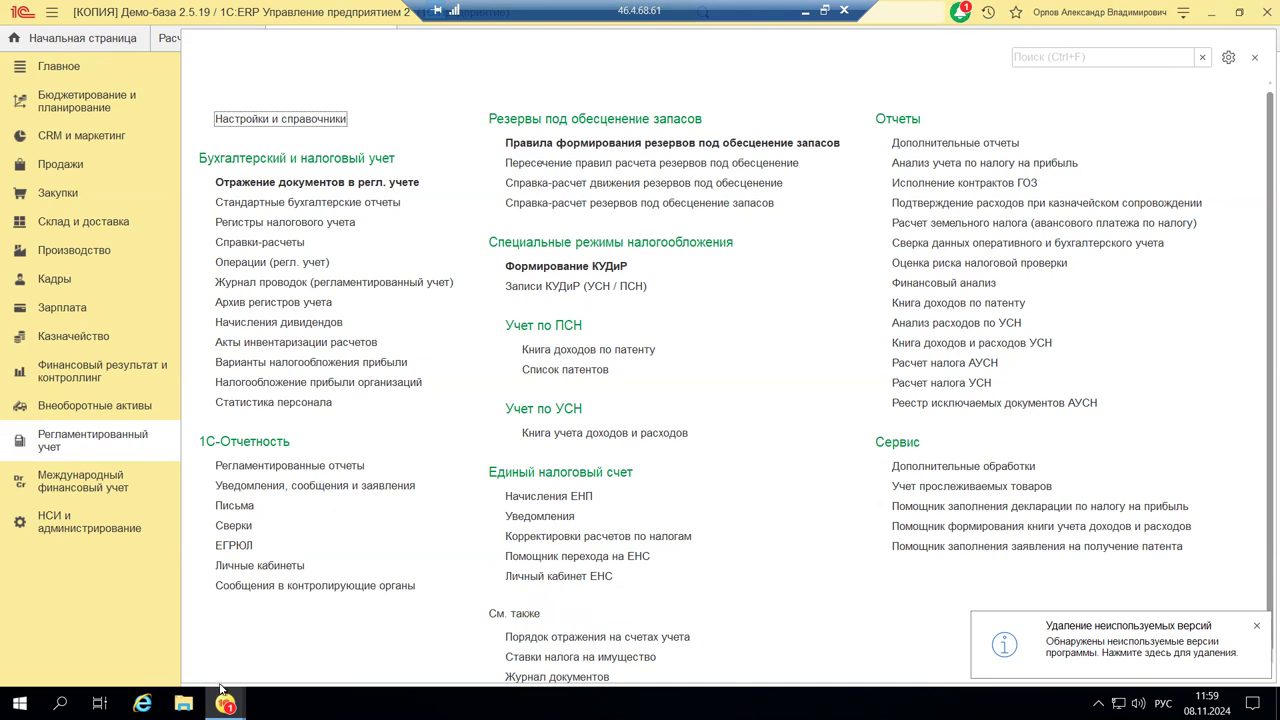
mouse_move(224, 699)
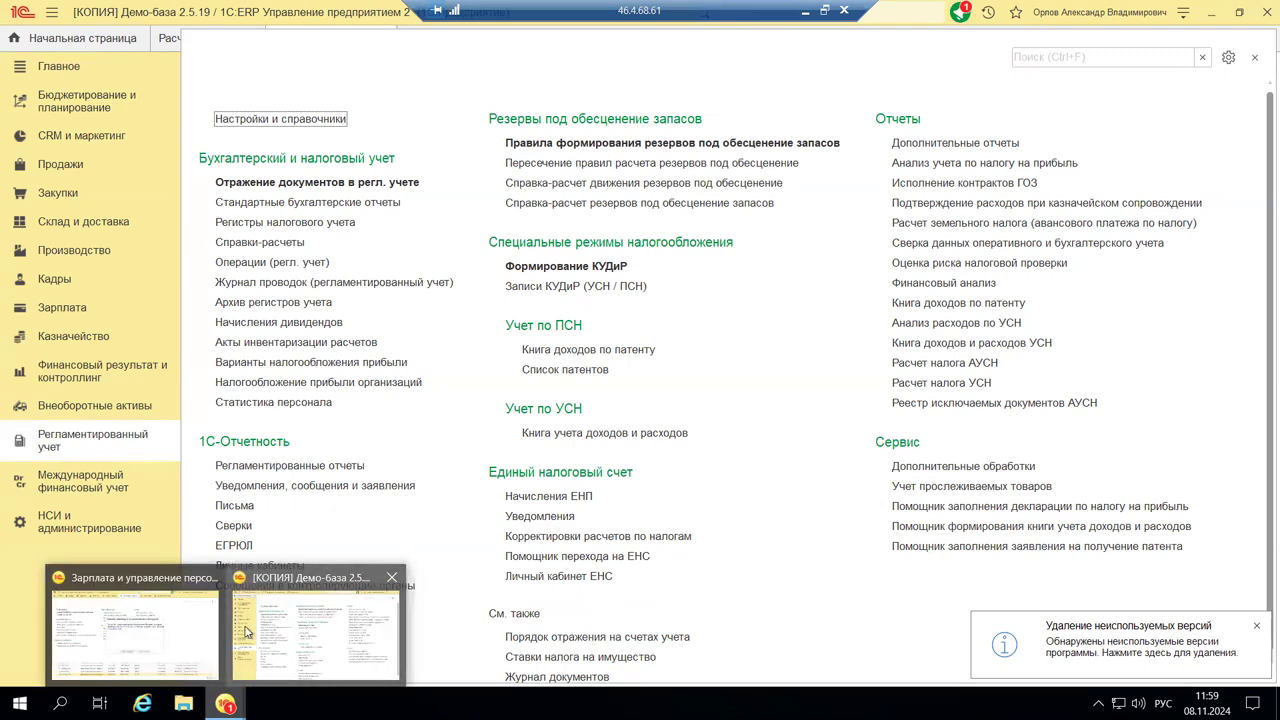
click(180, 622)
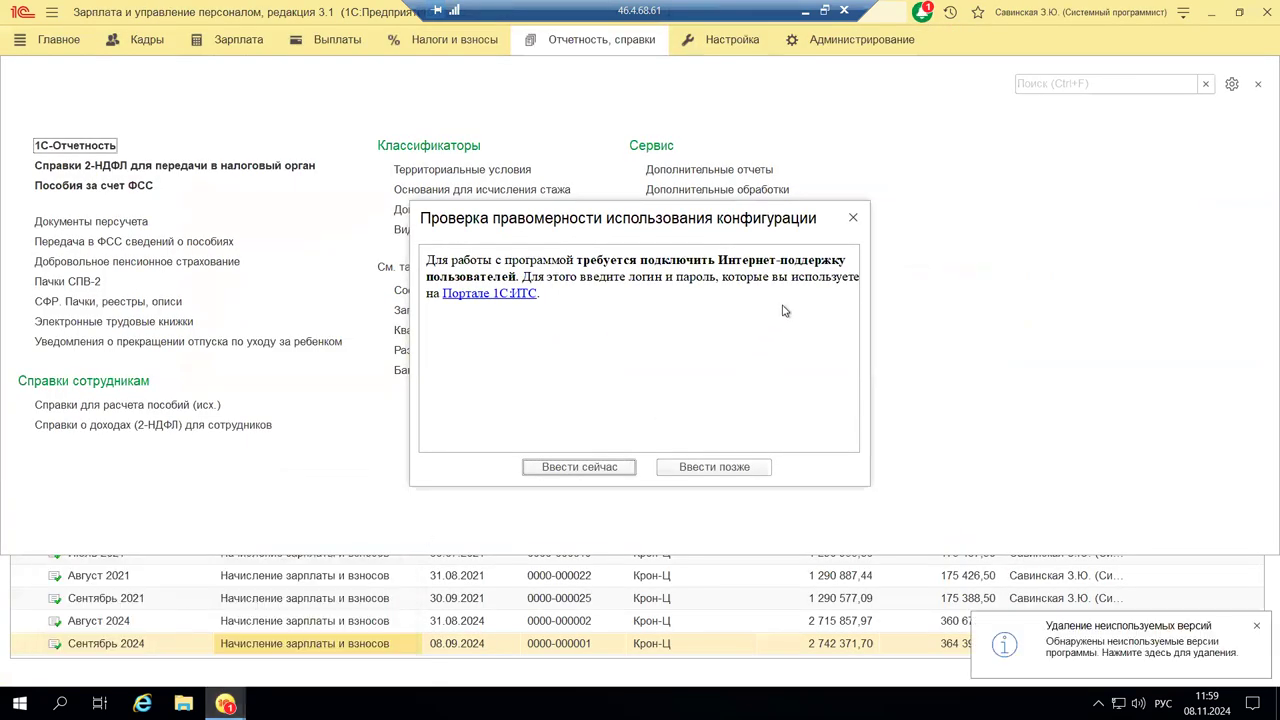
click(854, 218)
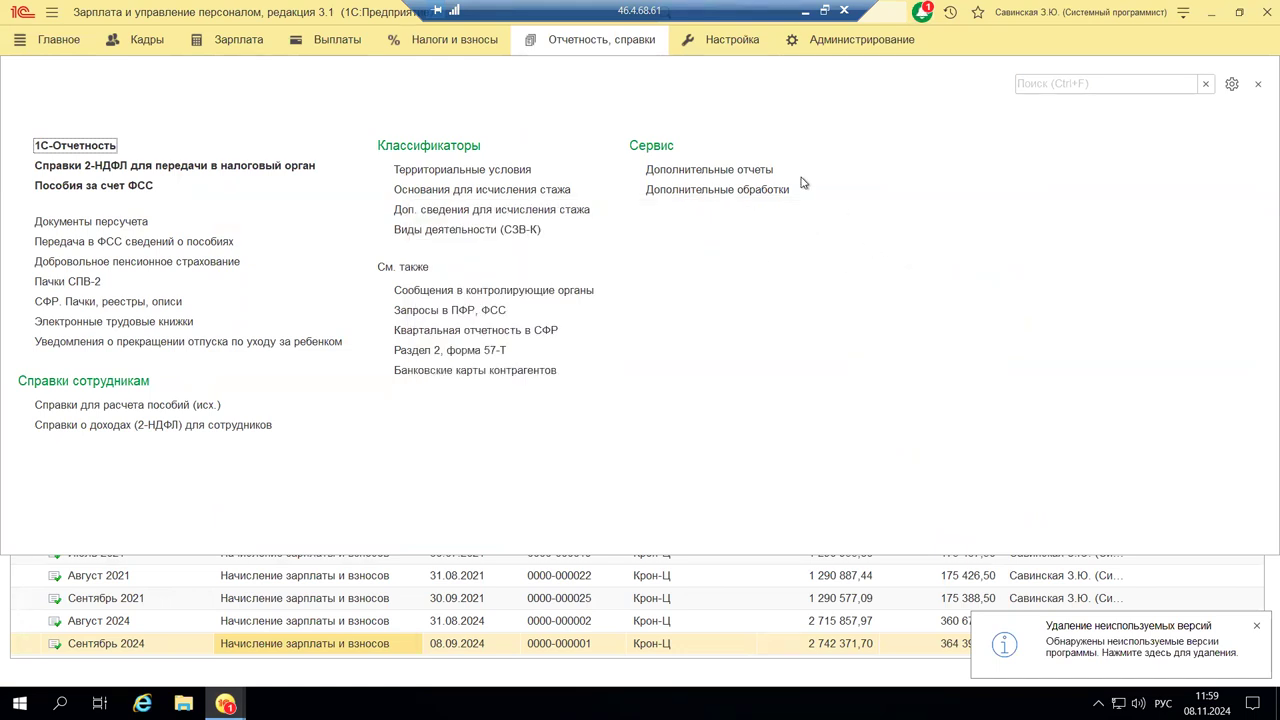
Open «1С-Отчетность» from the «Отчетность, справки» section and close the Internet support login window.
click(483, 43)
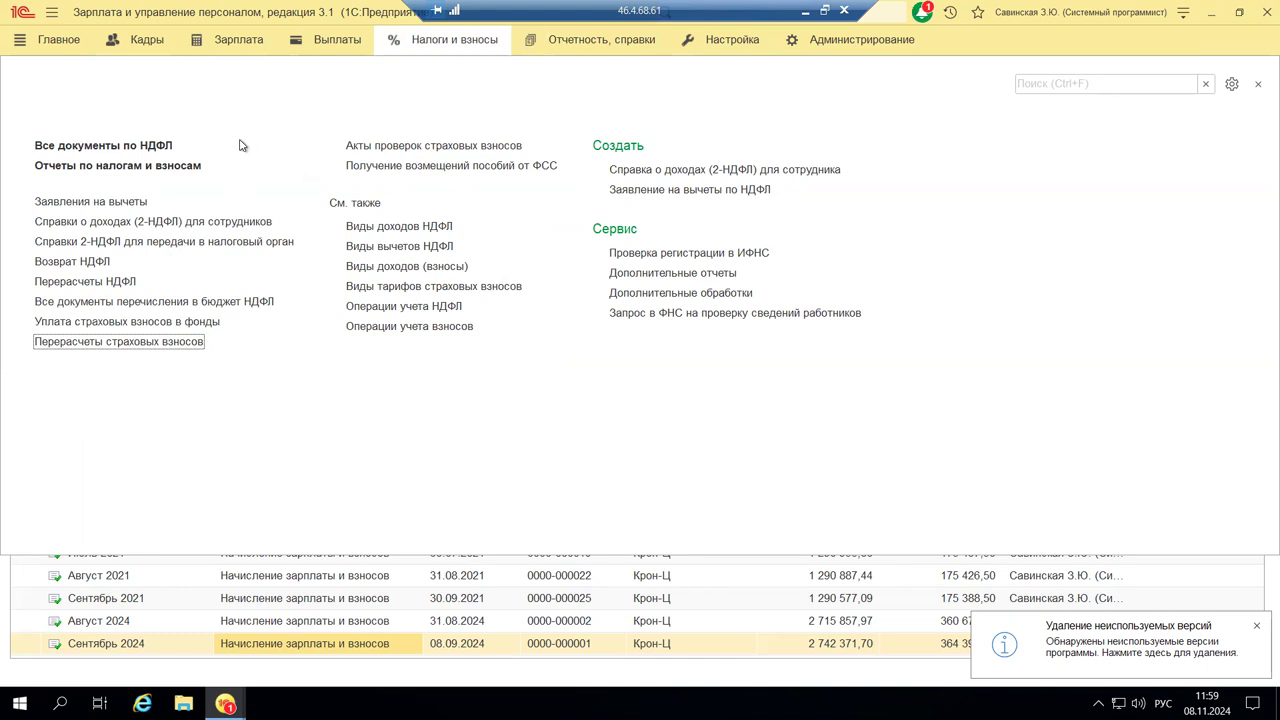
click(583, 45)
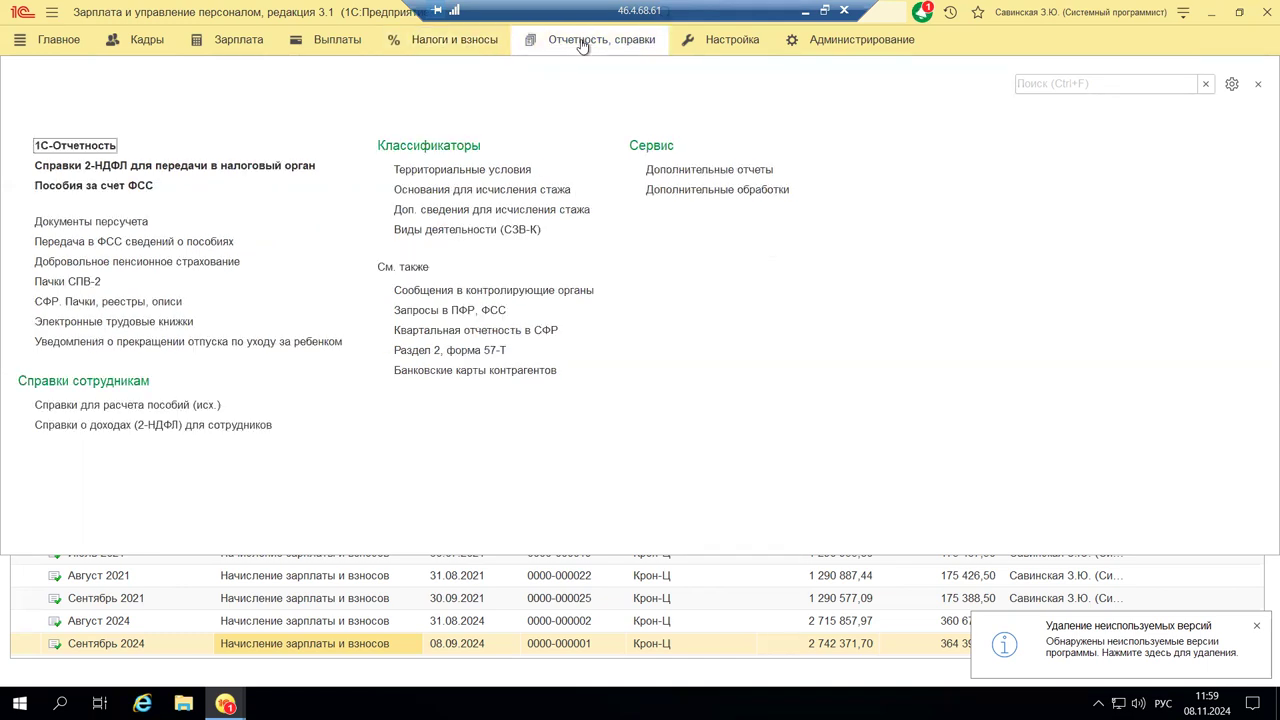
click(110, 147)
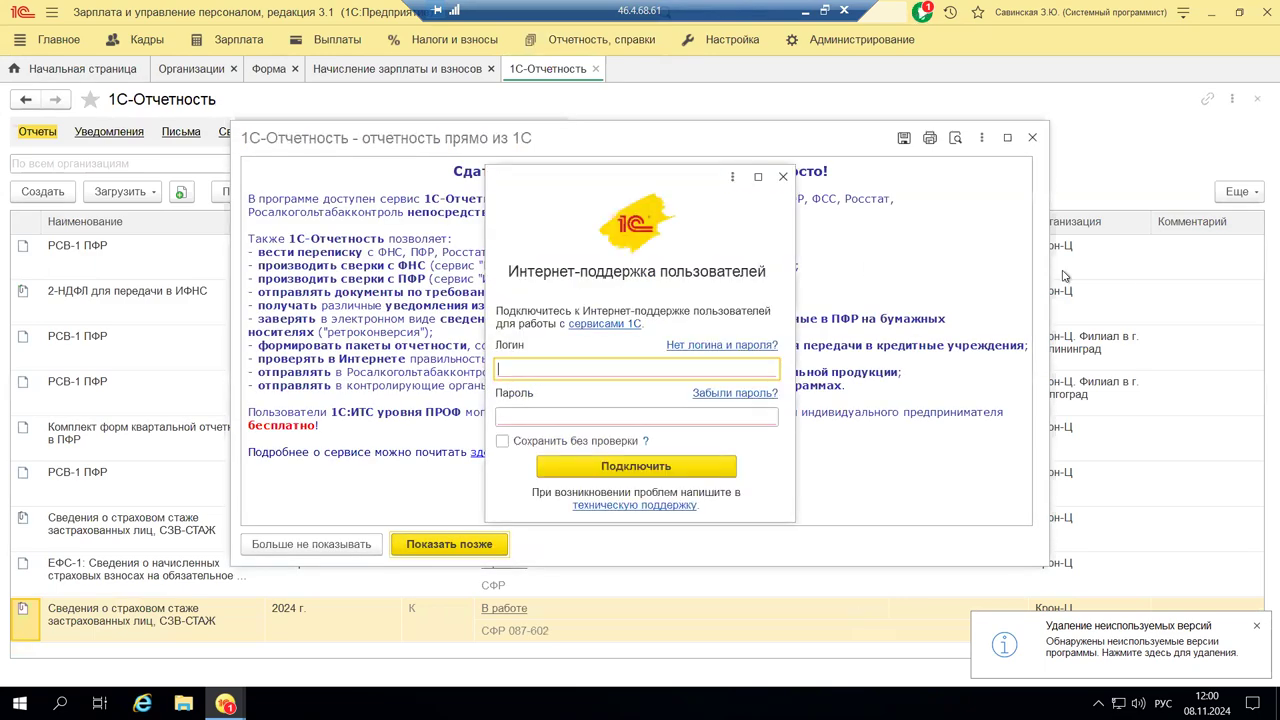
click(783, 177)
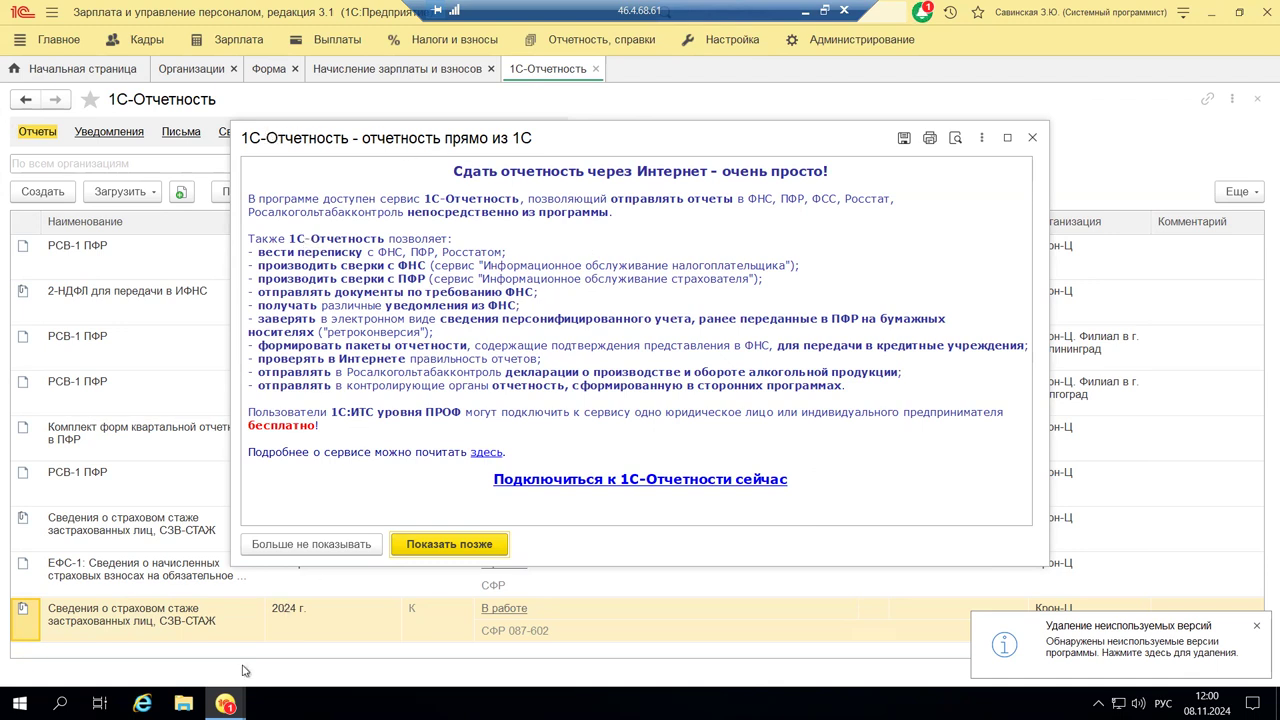
Switch to the 1С:ERP demo database, open «Регламентированные отчеты» and close the Internet support login window.
mouse_move(221, 692)
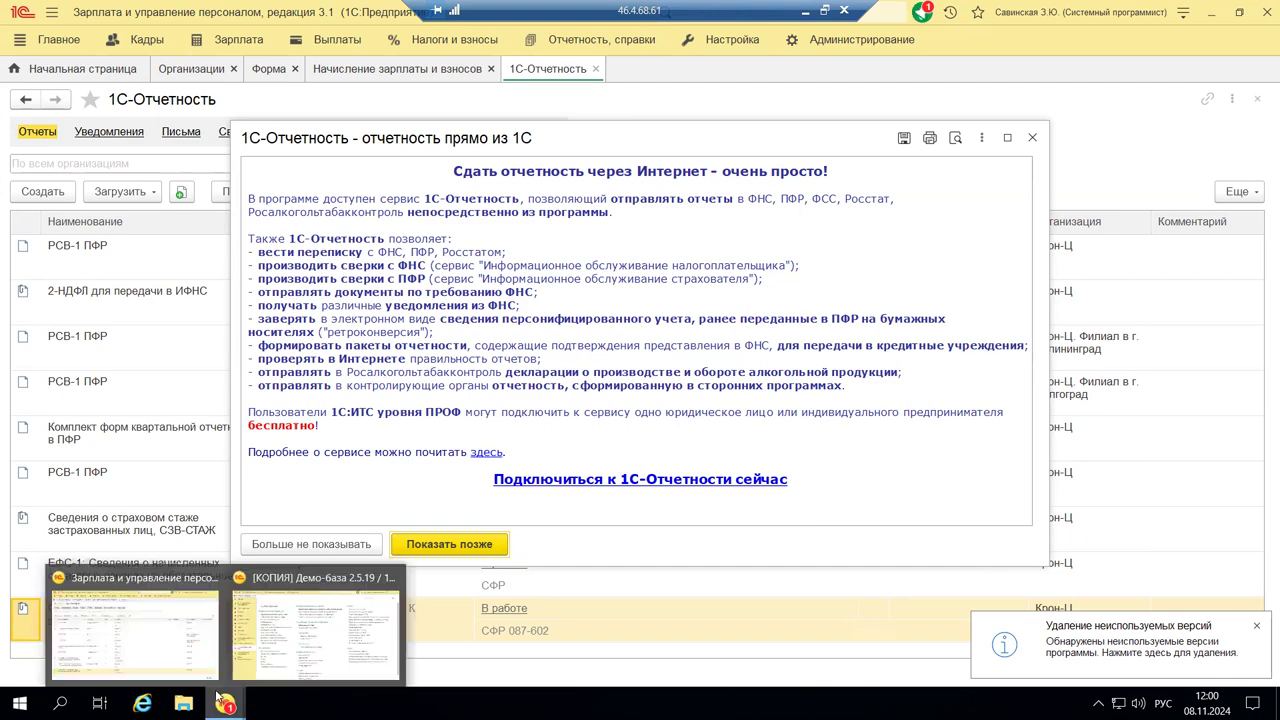
click(282, 645)
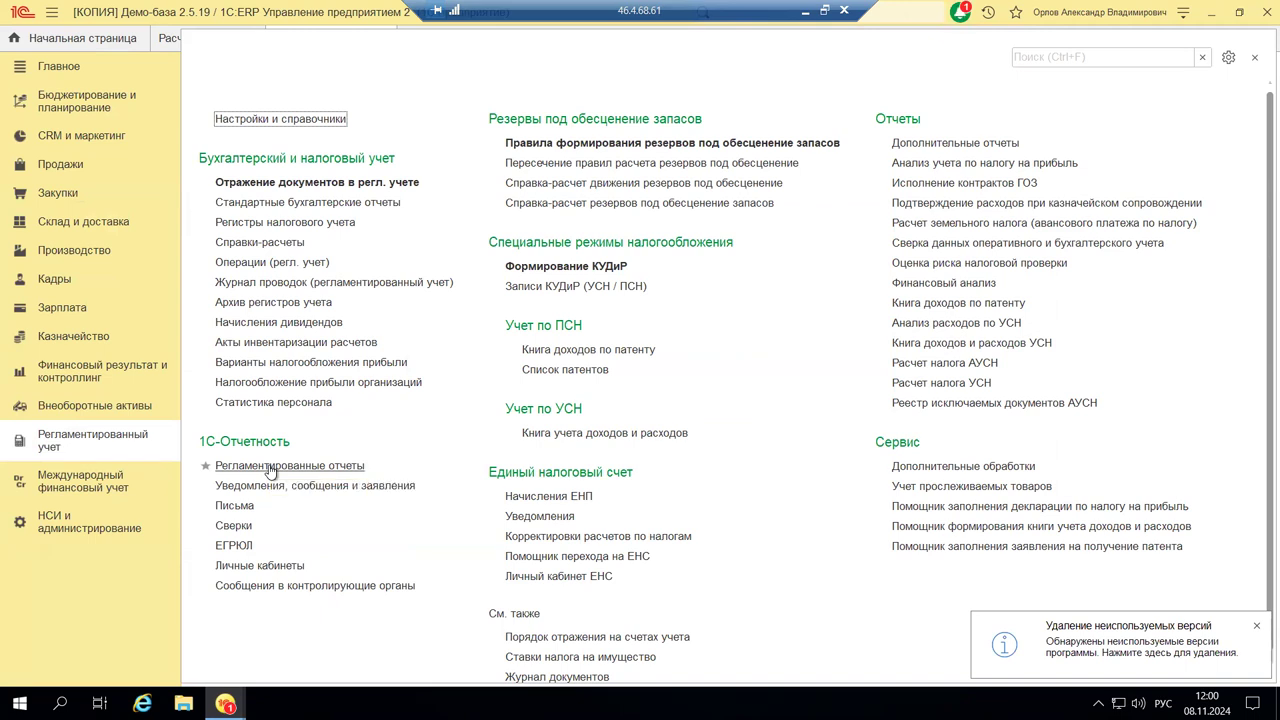
click(269, 468)
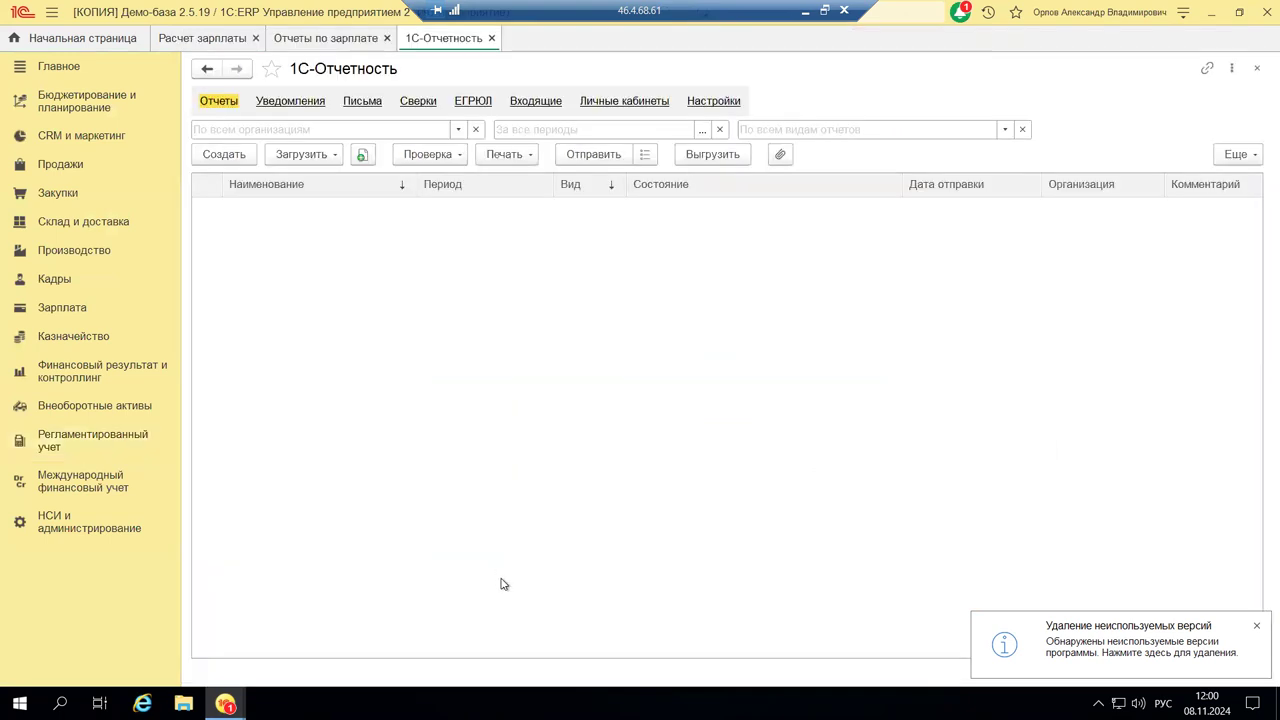
click(540, 592)
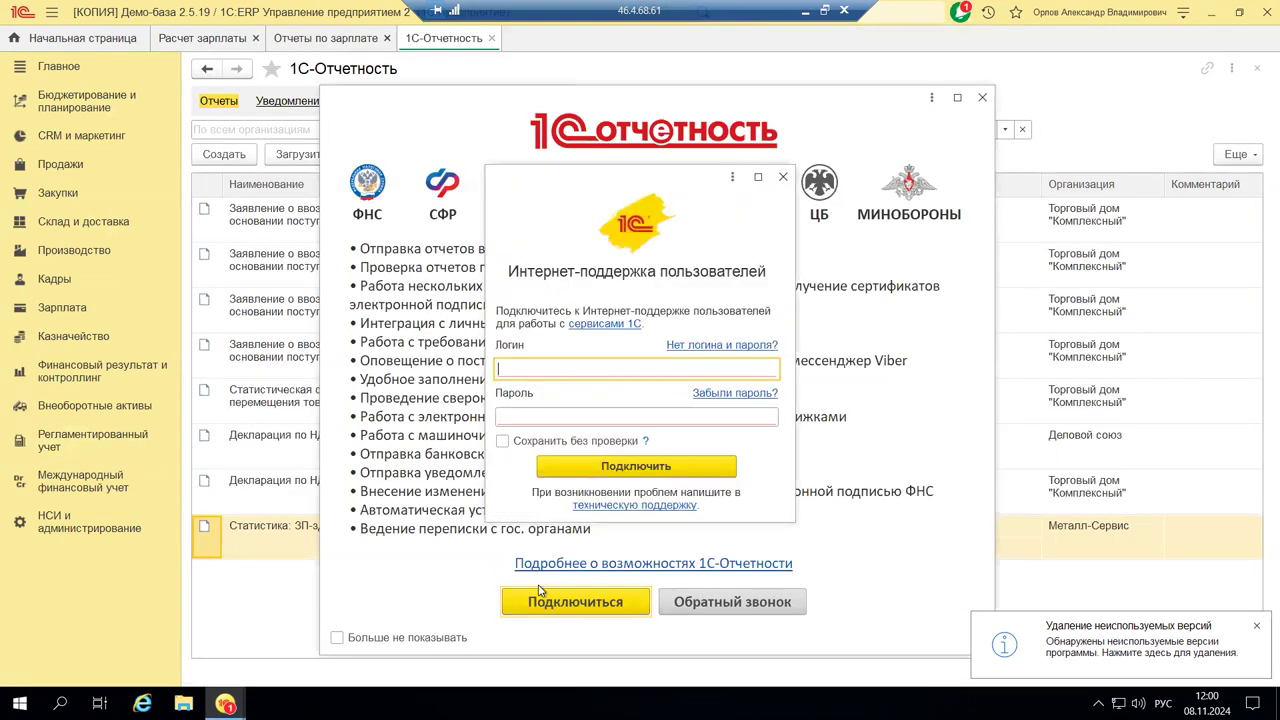
click(784, 177)
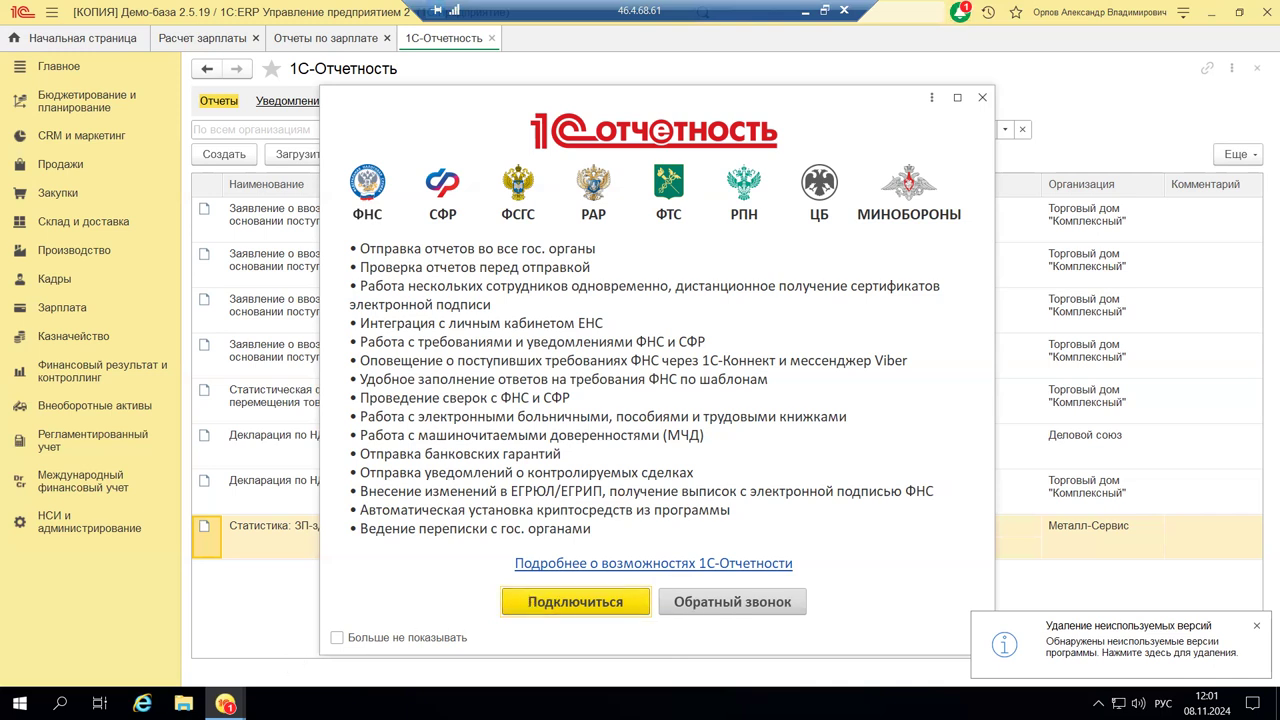
Switch back to the «Зарплата и управление персоналом» database and close the «1С-Отчетность» promotional window to reveal the reports list.
mouse_move(225, 704)
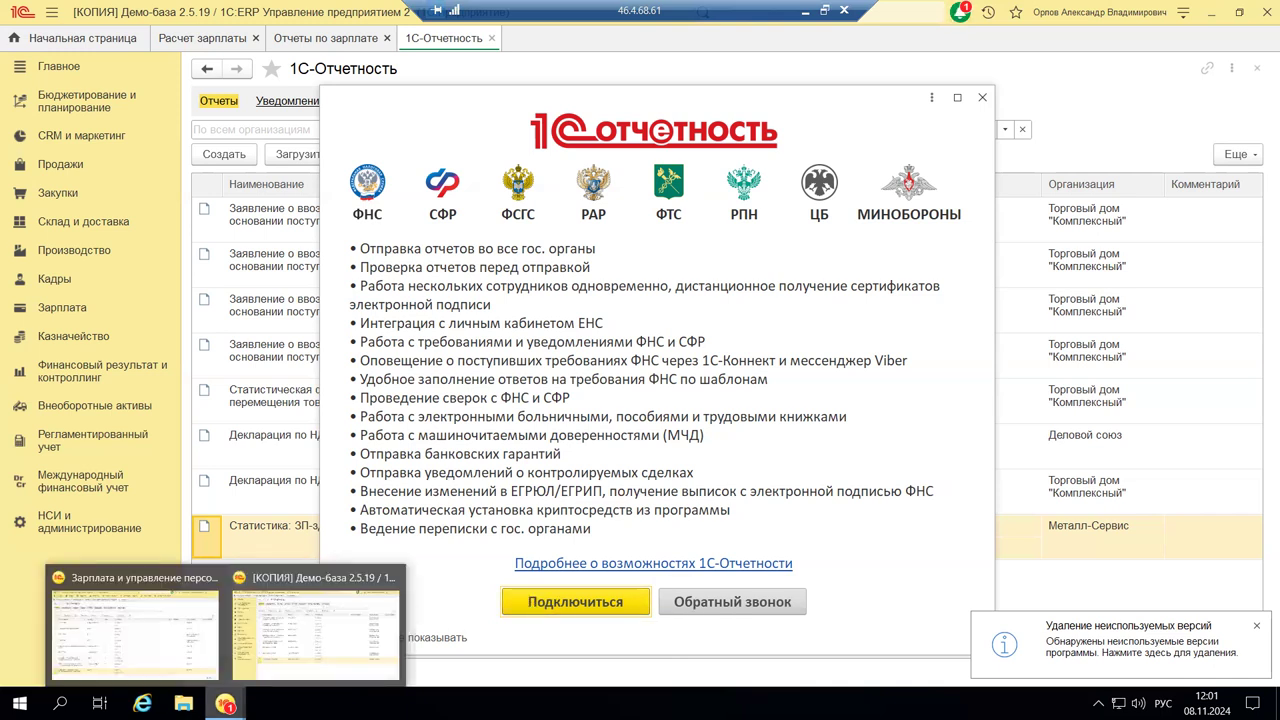
click(150, 640)
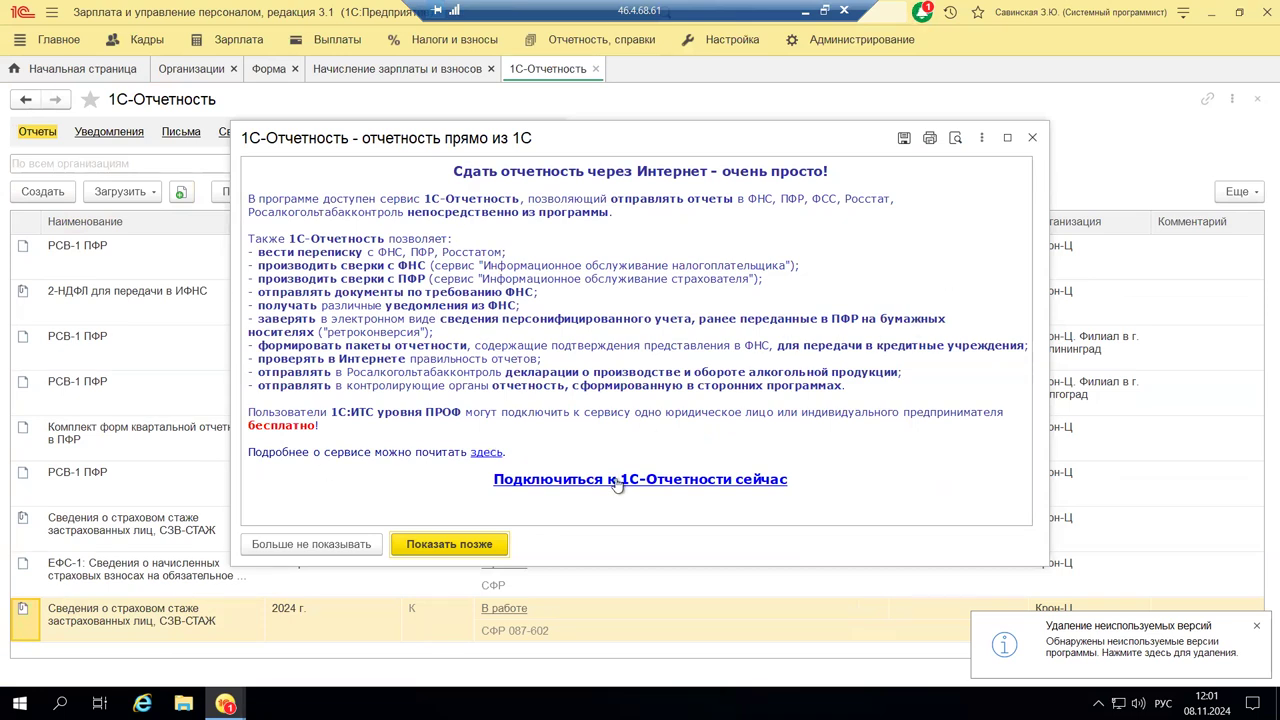
click(1034, 138)
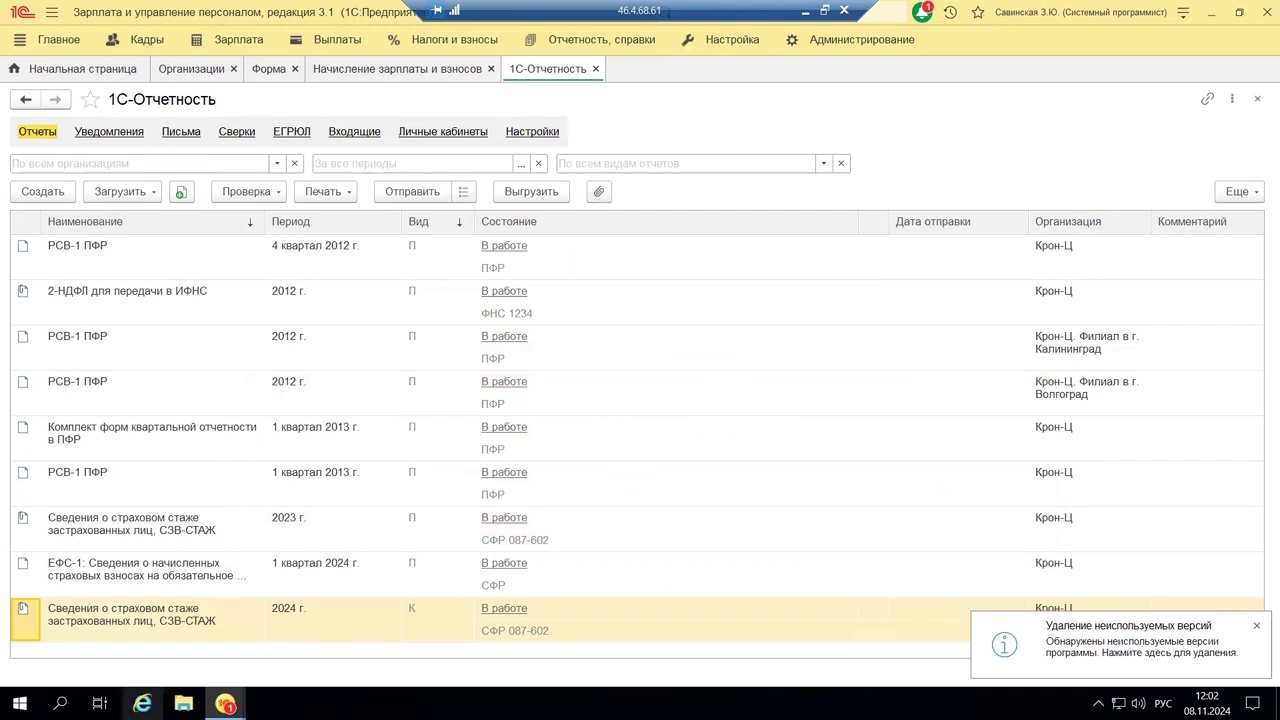
Show the «Личные кабинеты» section of «1С-Отчетность», try to open «СФР (бывш. ФСС): Личный кабинет» and dismiss the configuration legality check.
mouse_move(225, 704)
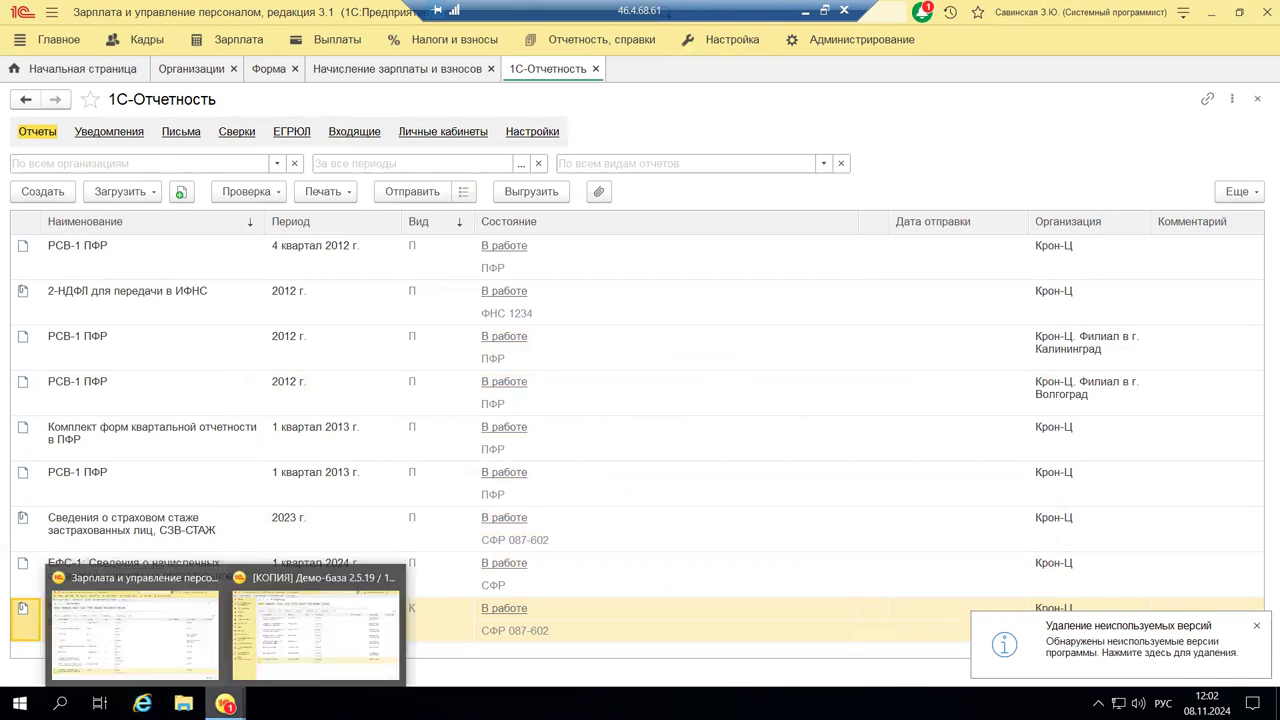
click(445, 134)
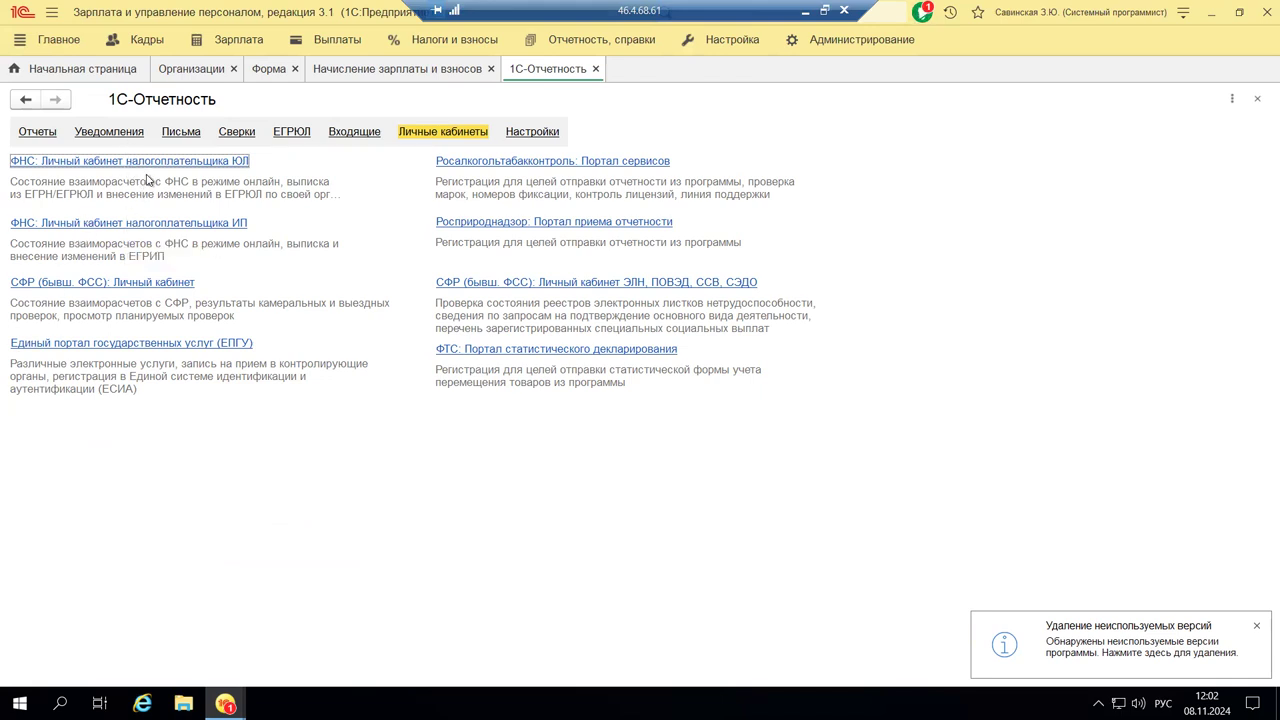
click(103, 287)
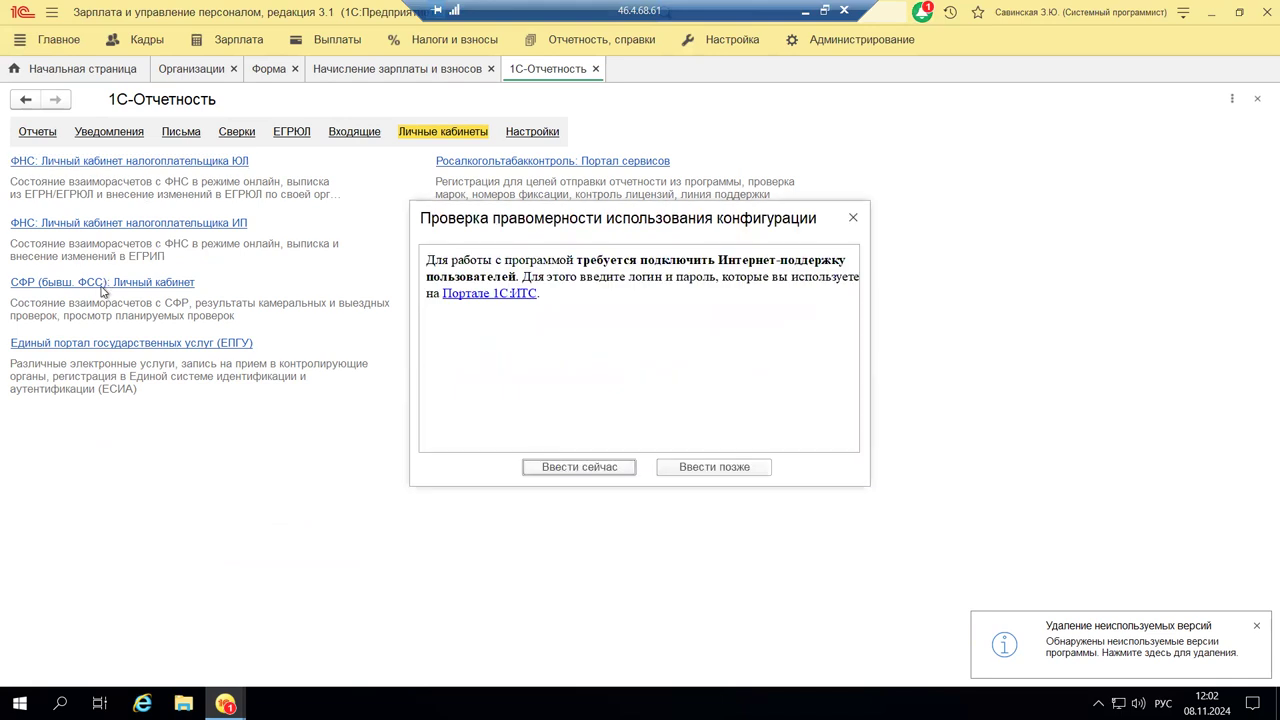
click(852, 219)
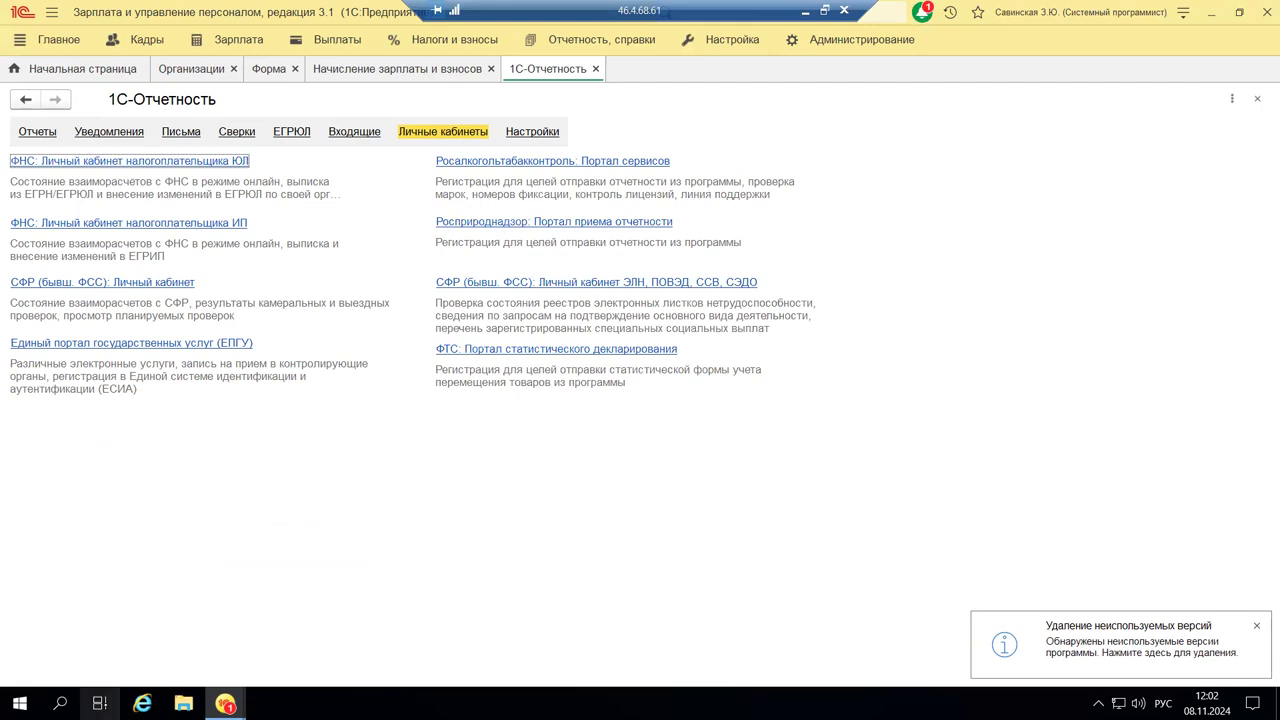
Switch to the 1С:ERP demo database and close the «1С-Отчетность» promotional window to reveal its reports list.
mouse_move(240, 697)
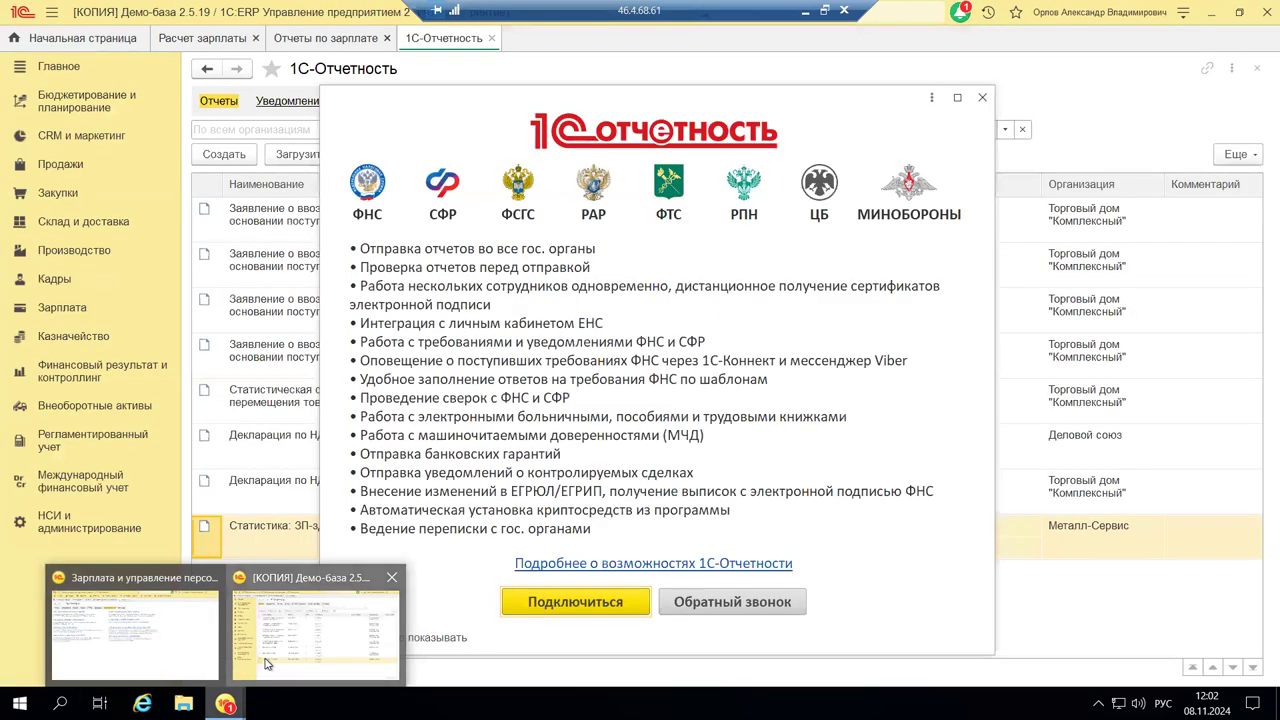
click(266, 665)
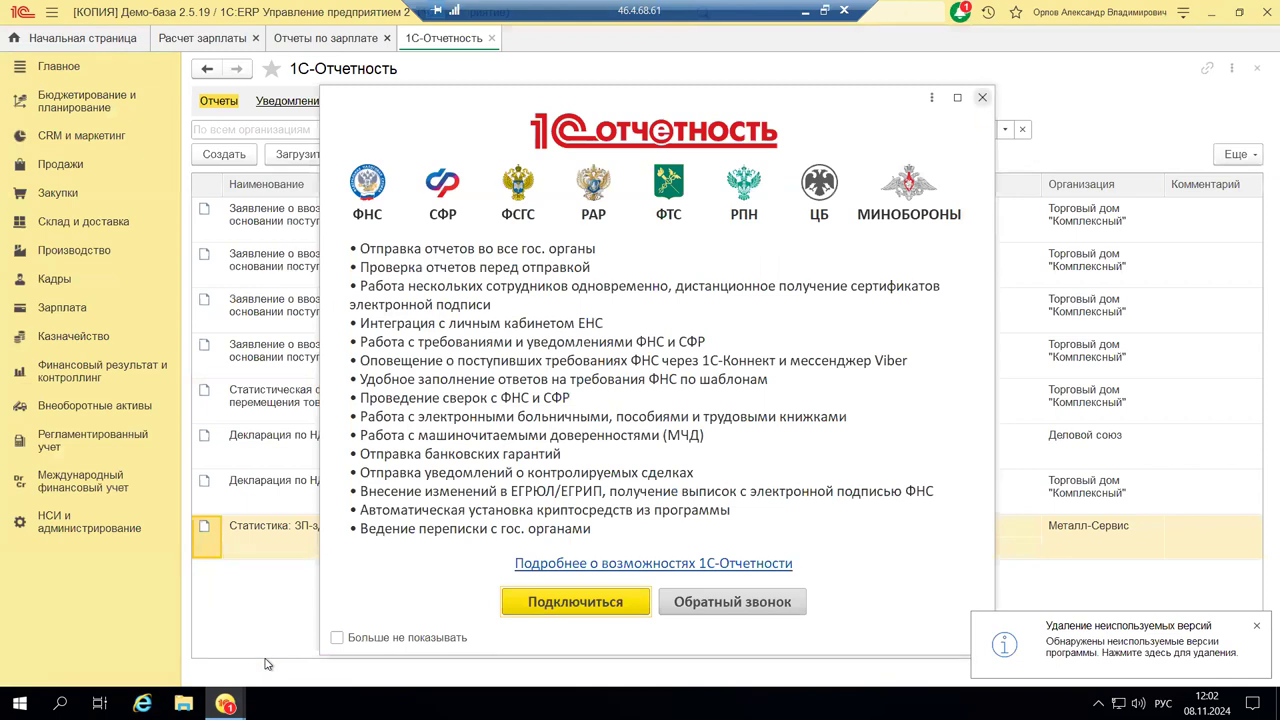
click(982, 97)
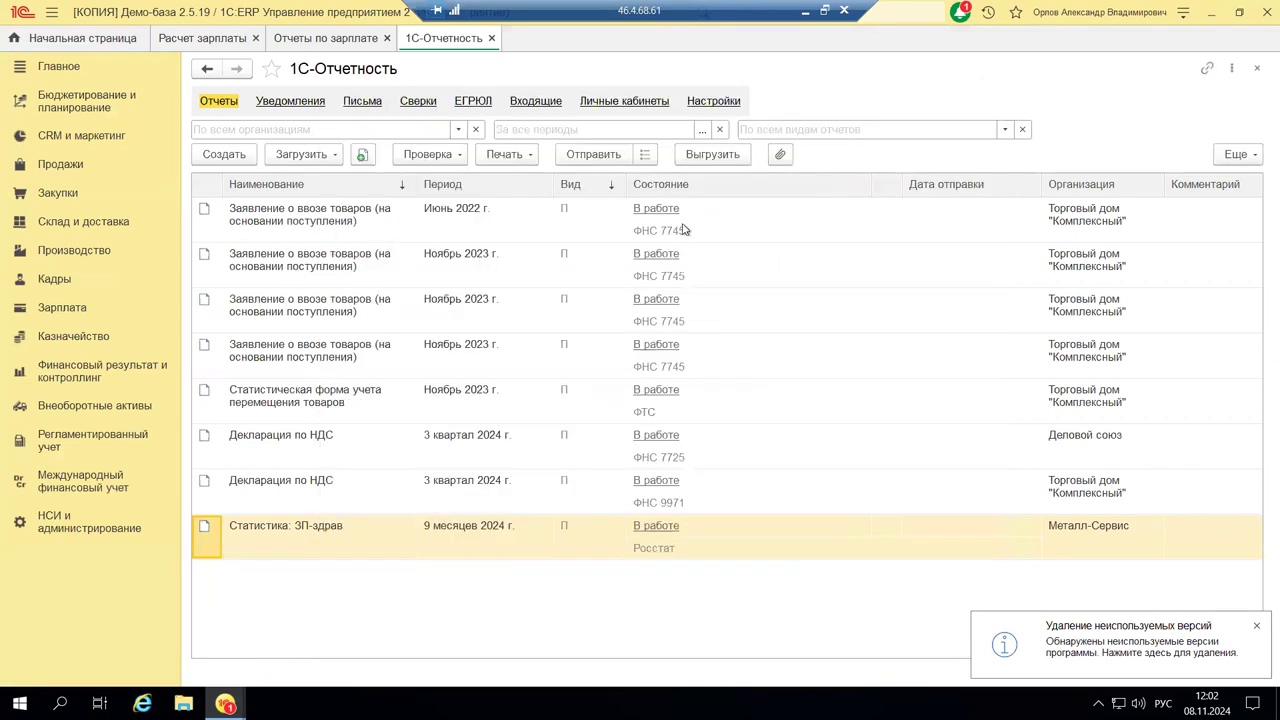
Open «Личный кабинет ЕНС» from the «Регламентированный учет» section and select the organization «Андромеда».
click(65, 443)
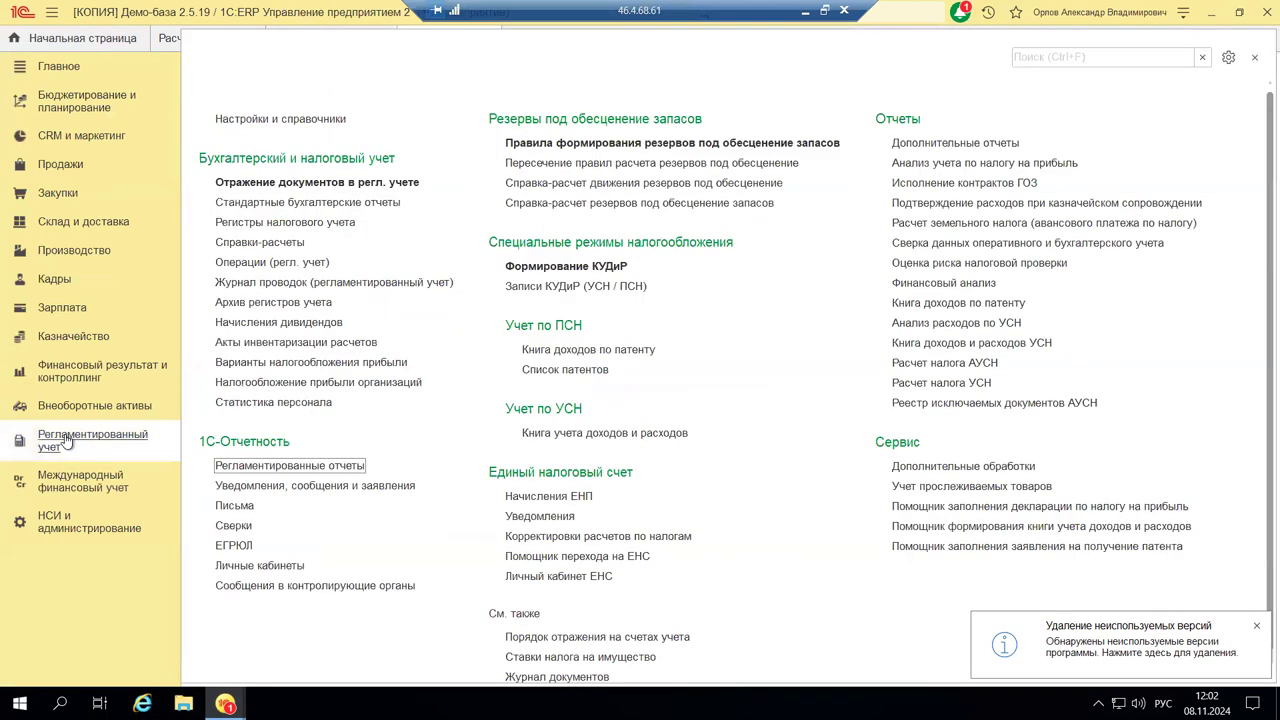
click(600, 580)
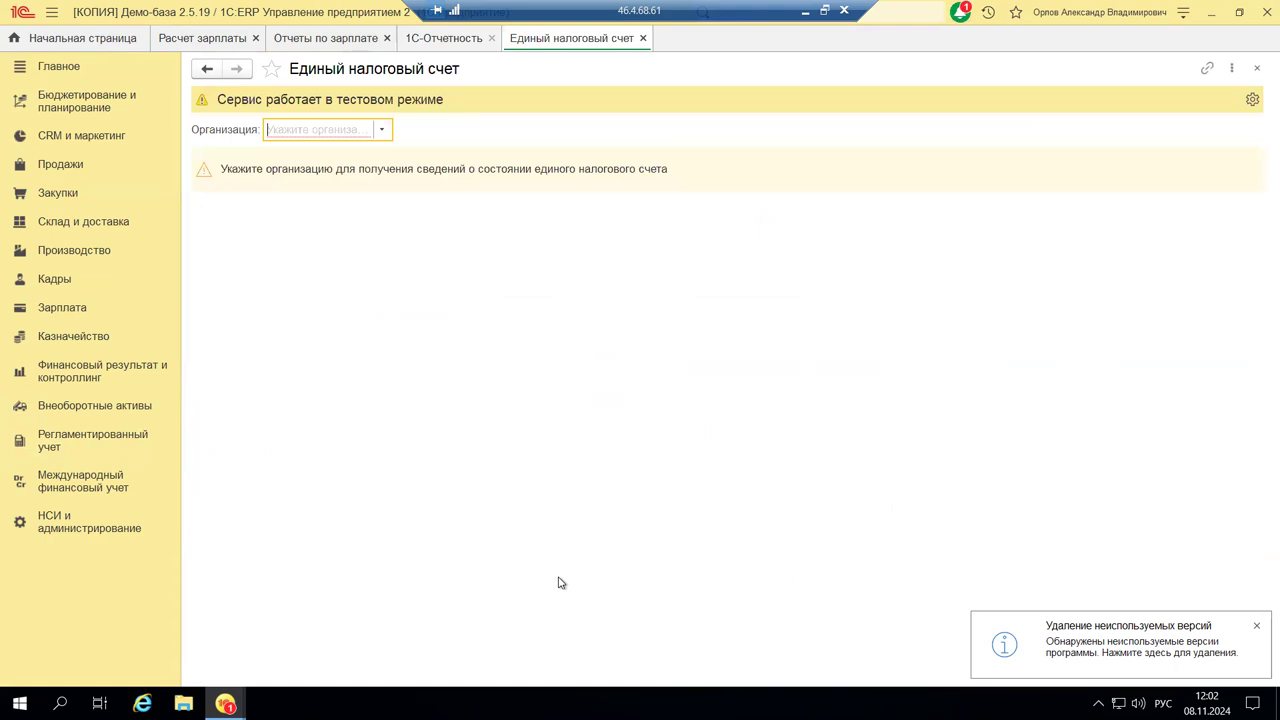
click(382, 130)
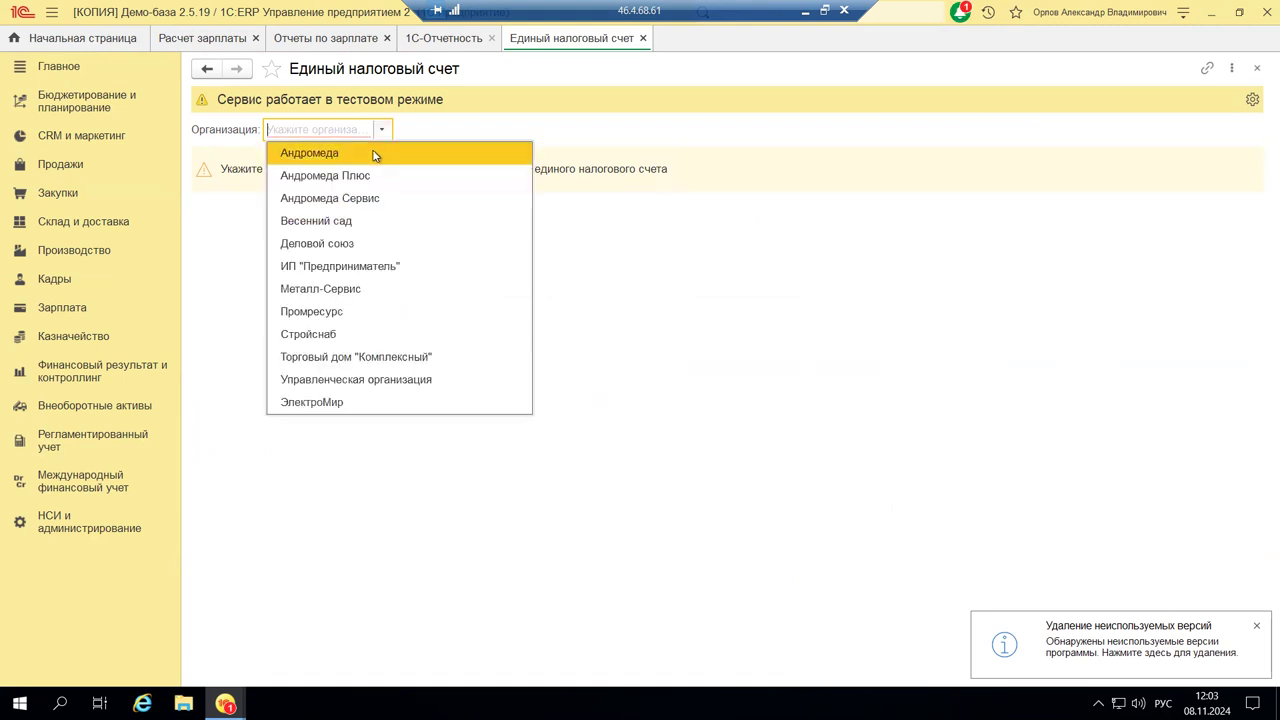
click(374, 155)
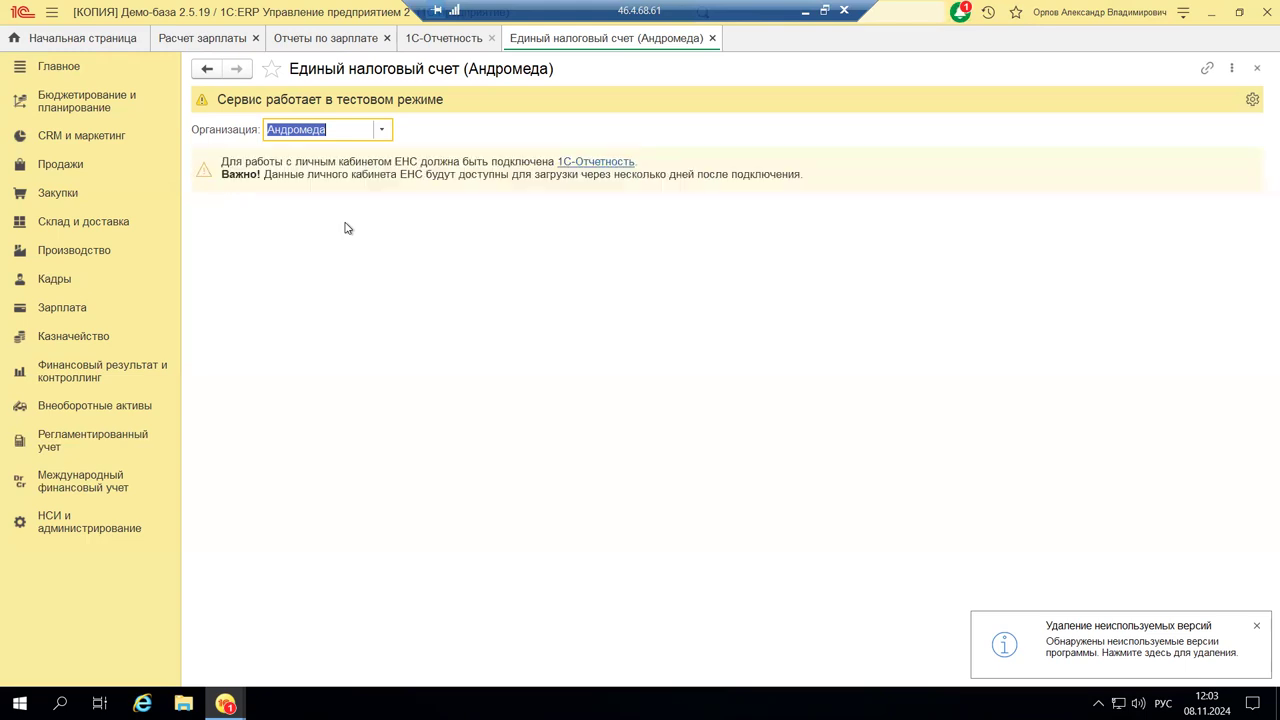
Open the «1С-Отчетность» connection form, view the storage options for an existing certificate, and close the form without saving.
click(577, 168)
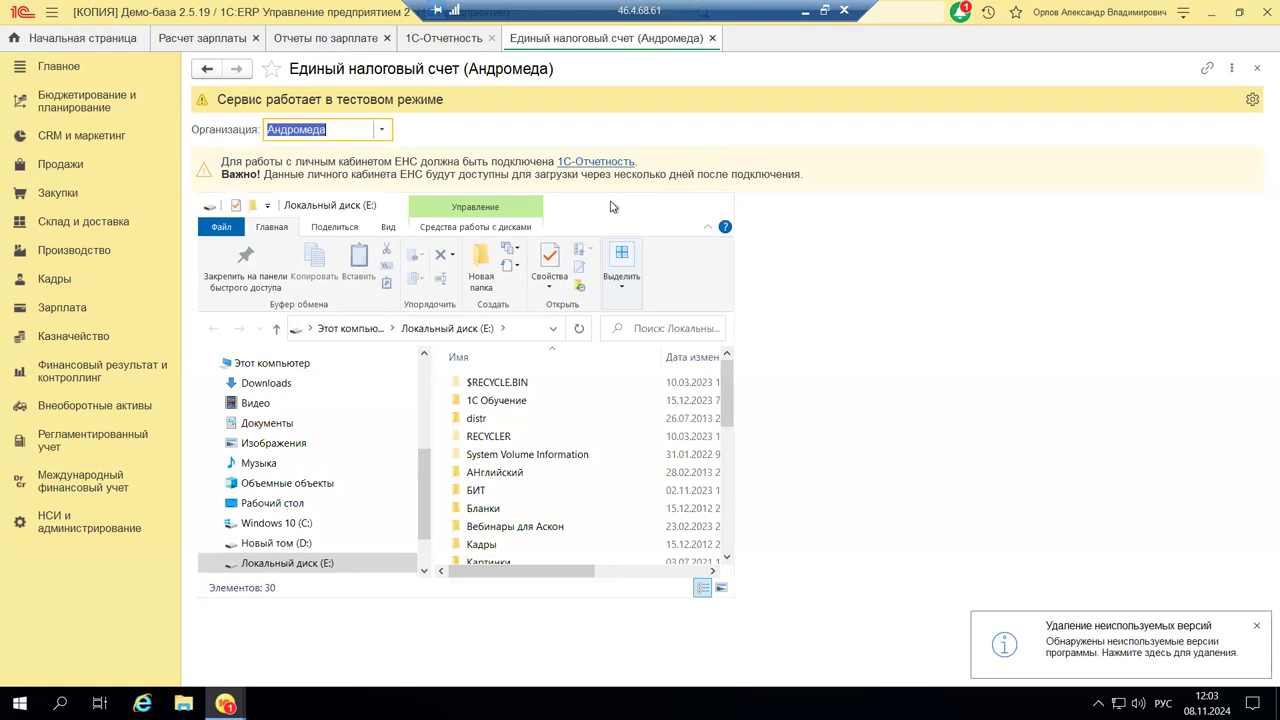
click(716, 207)
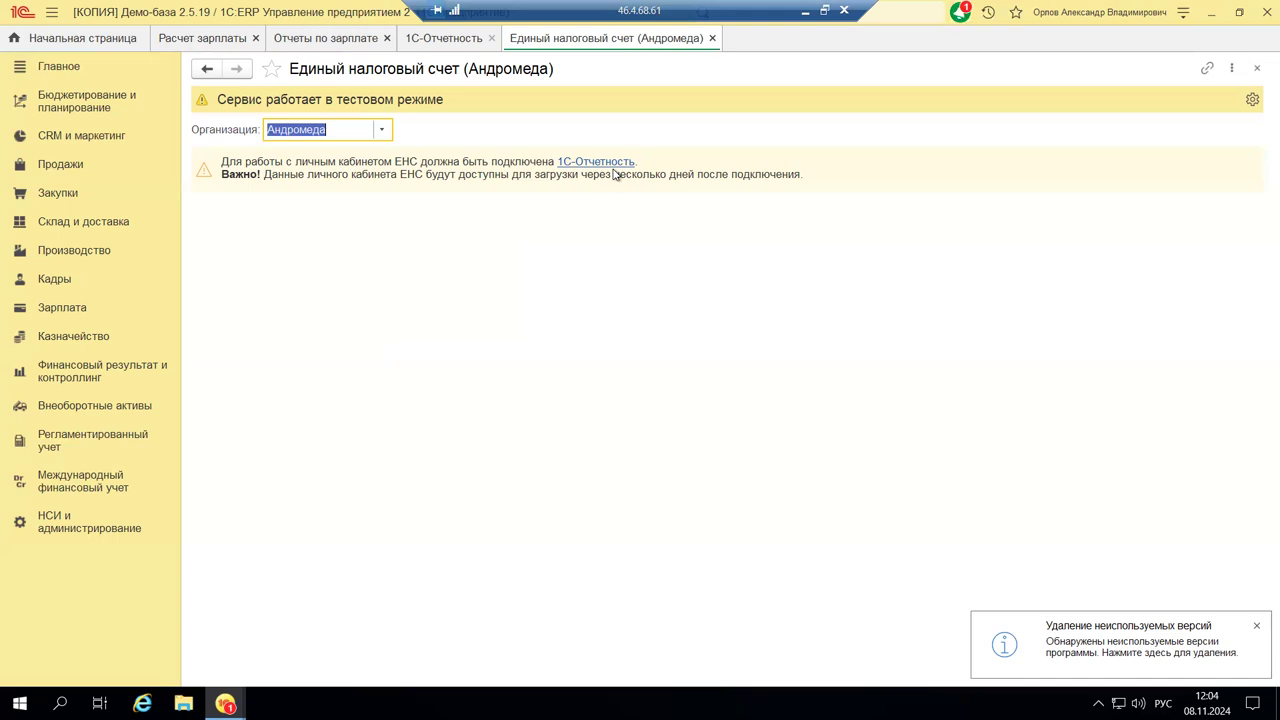
click(564, 166)
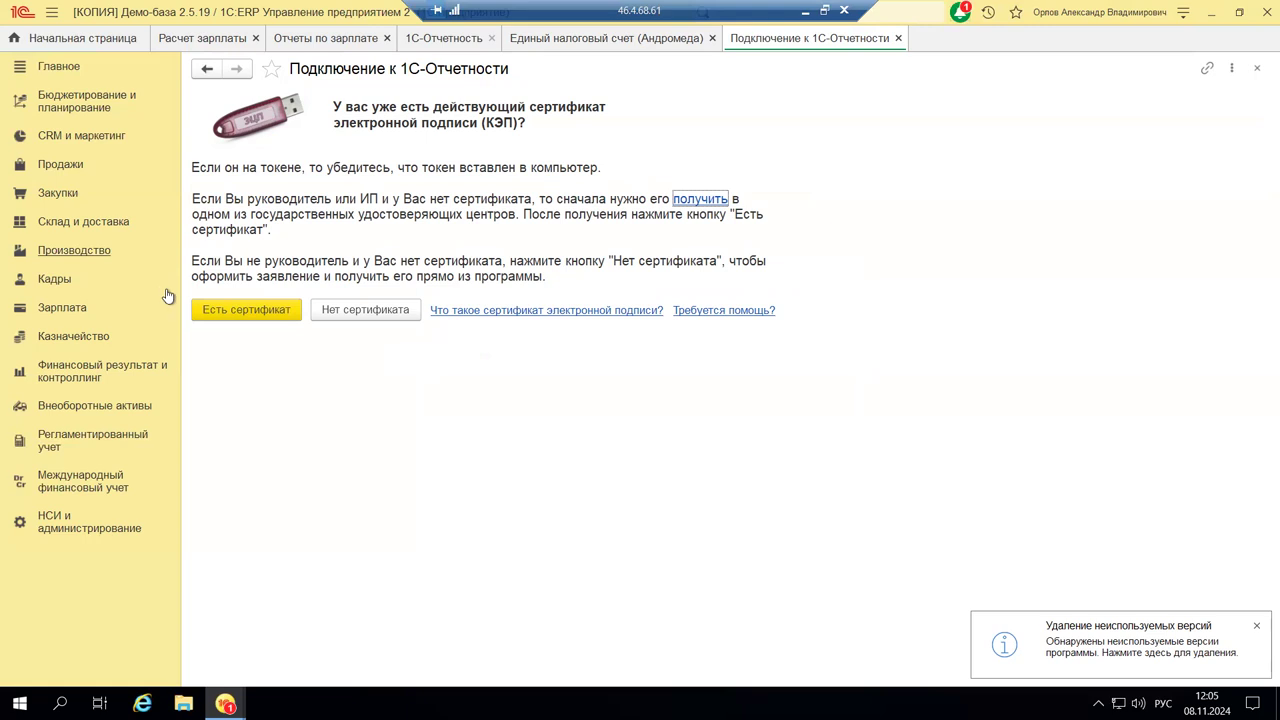
click(267, 318)
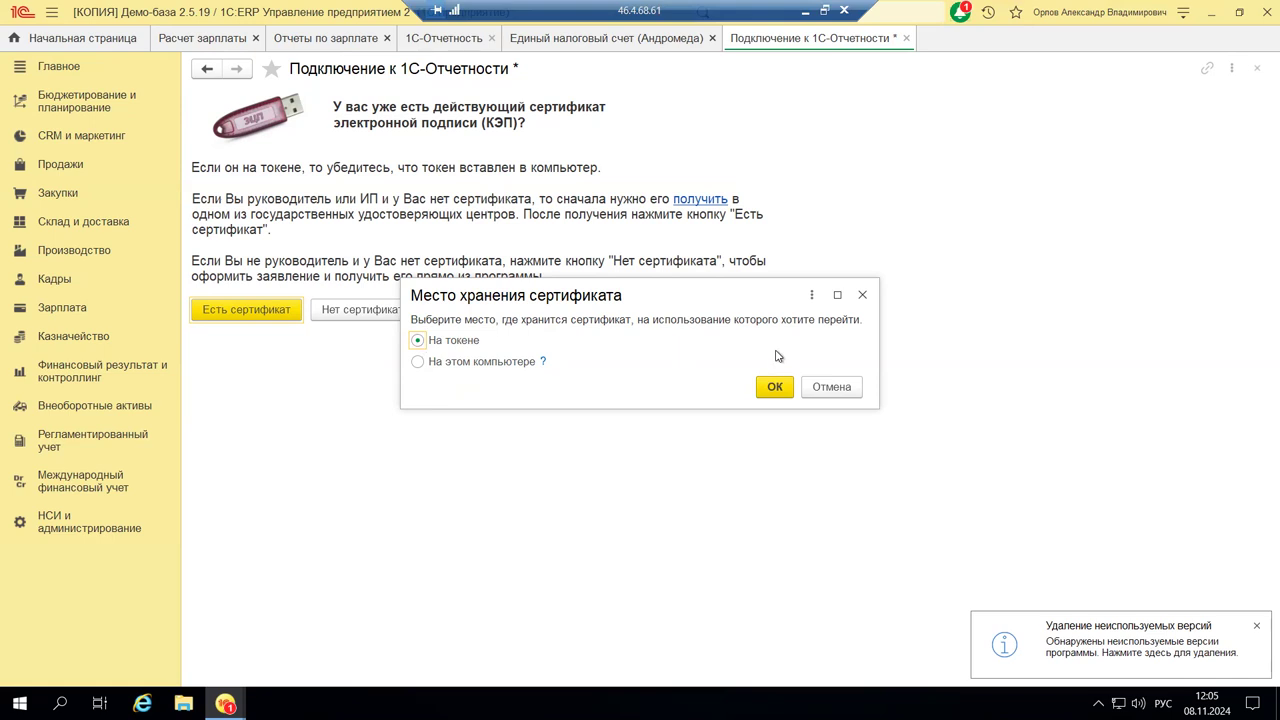
click(861, 295)
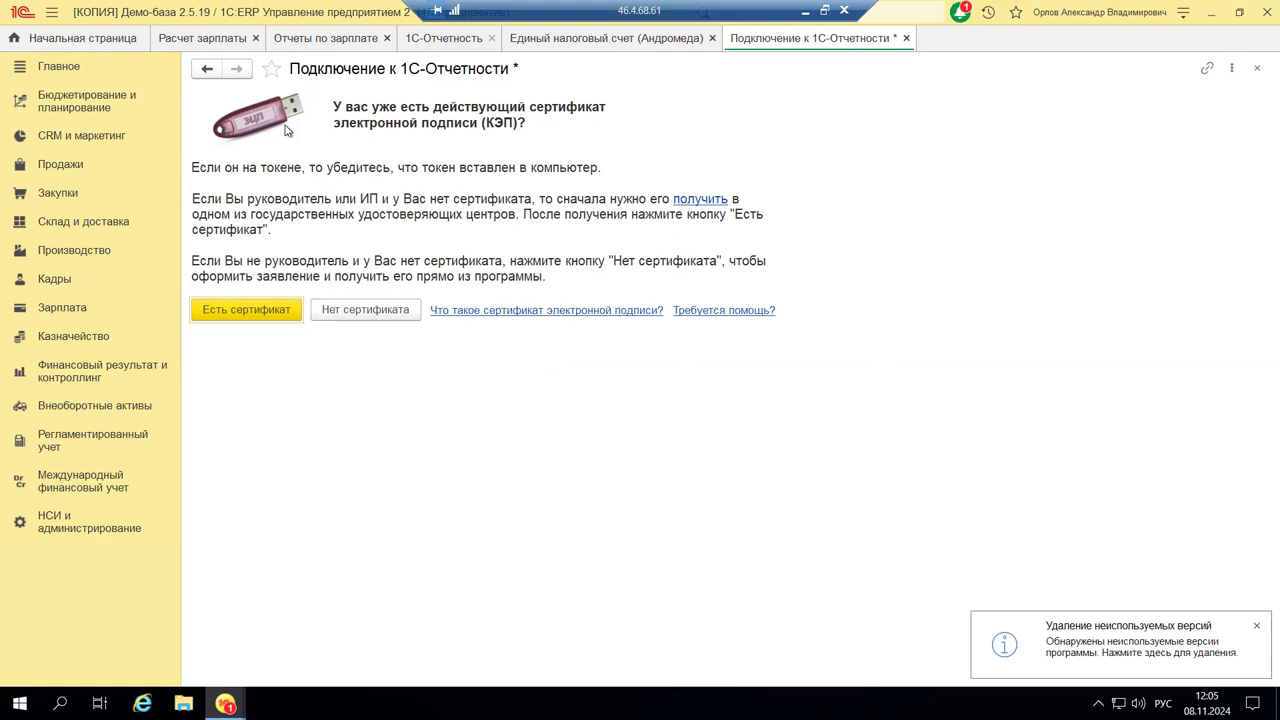
click(1258, 68)
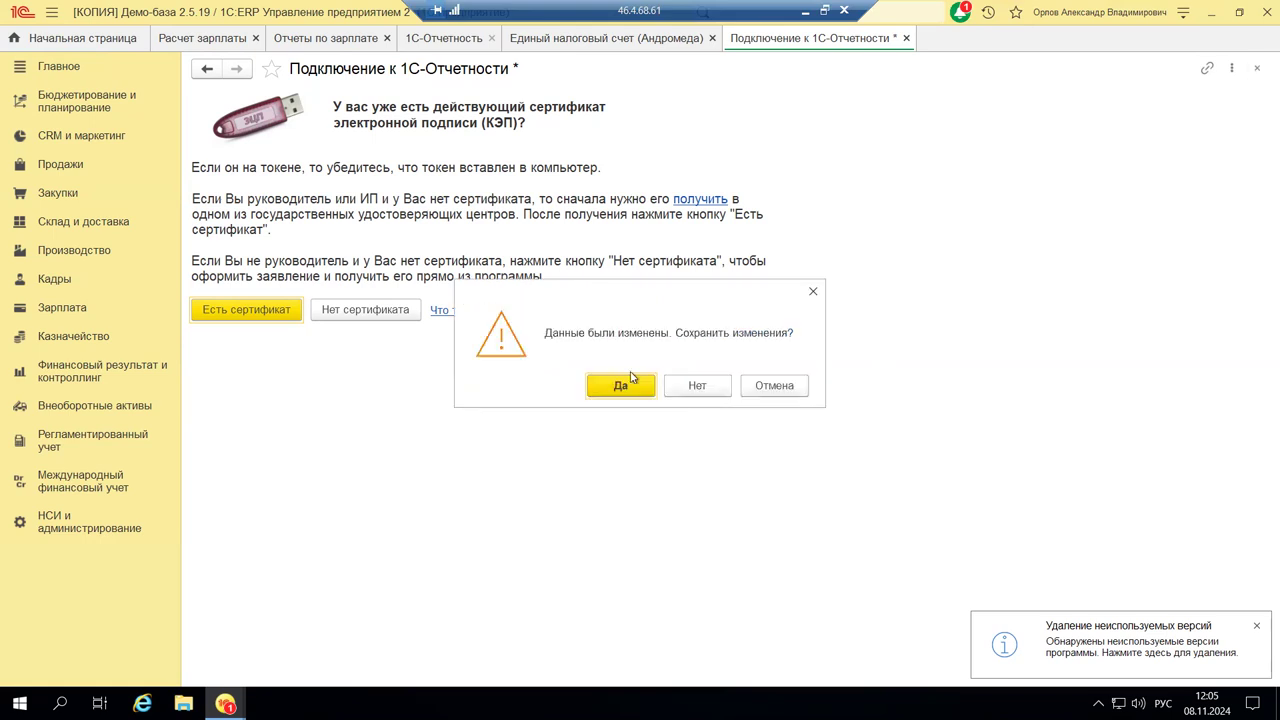
click(716, 393)
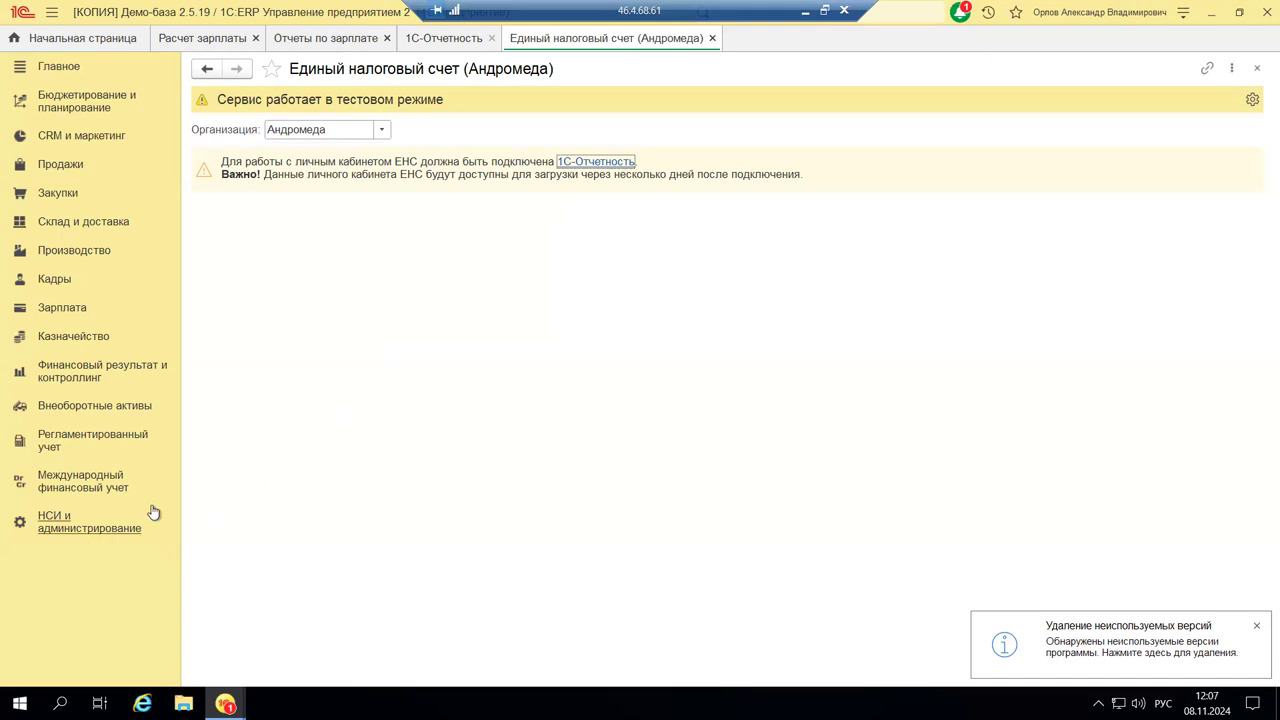
Minimize the remote session to switch to the PowerPoint presentation and return to its title slide.
click(803, 11)
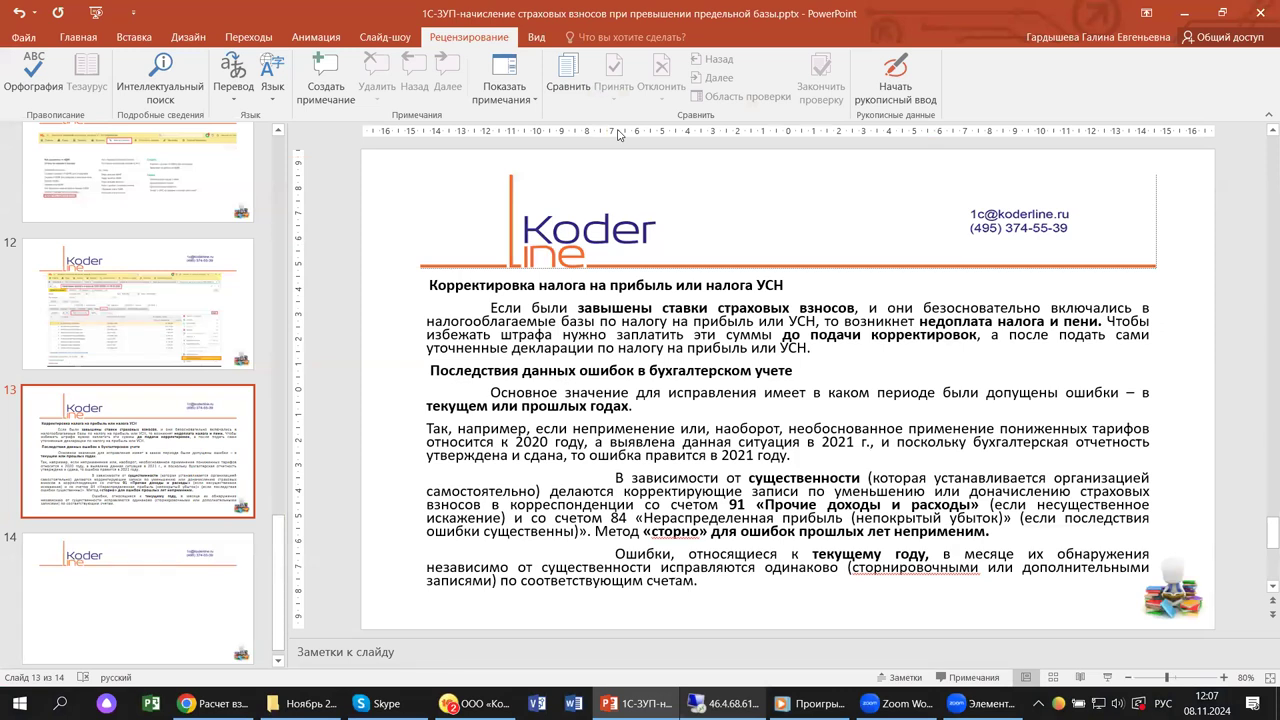
scroll(540, 401, up, 7)
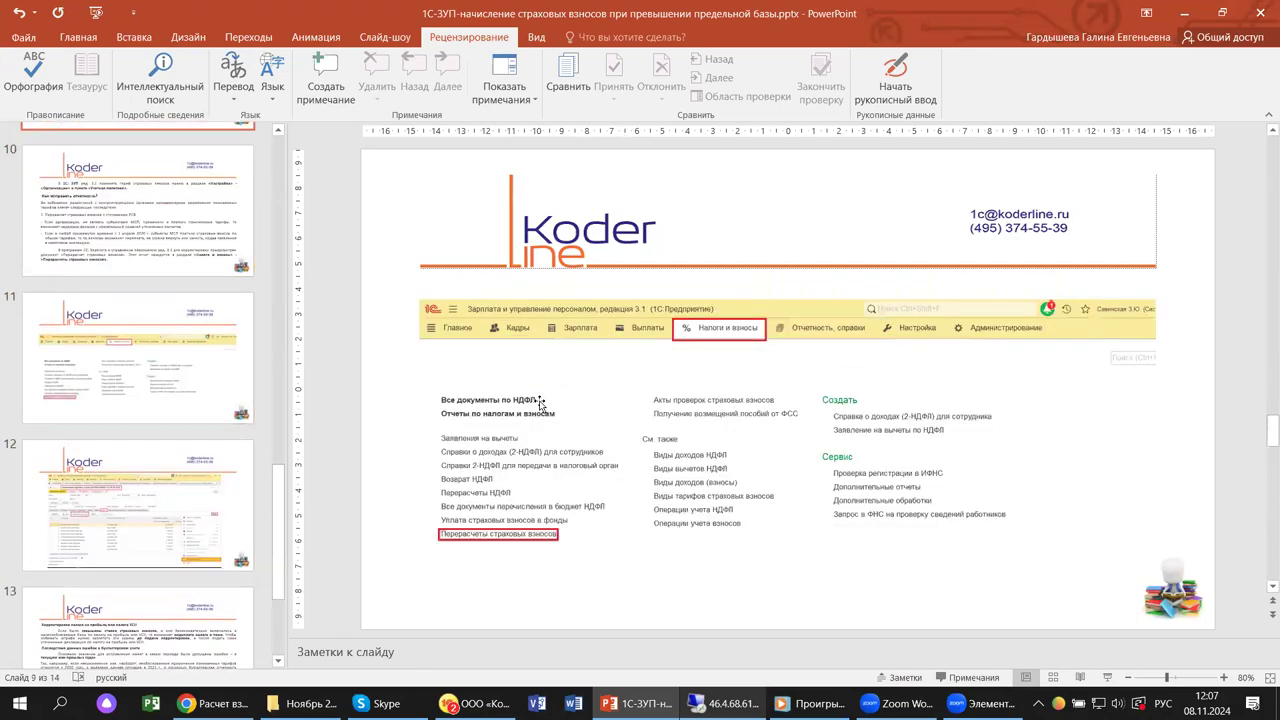
scroll(540, 401, up, 5)
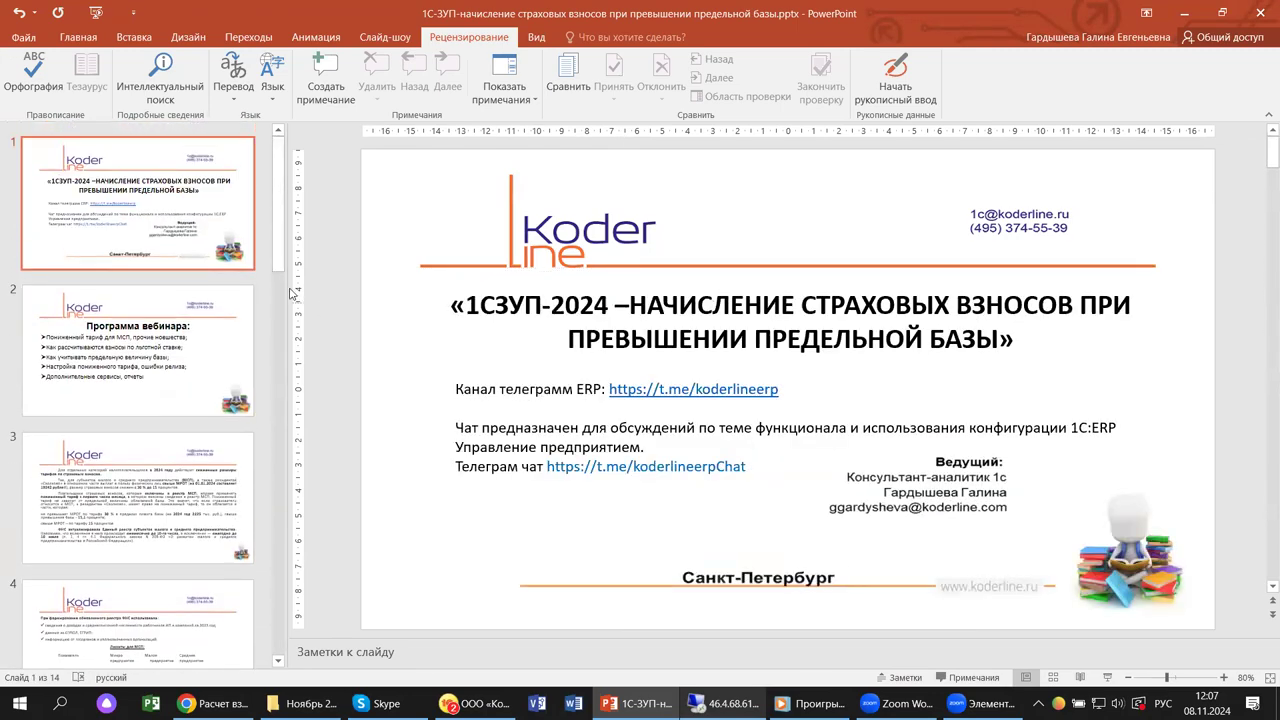